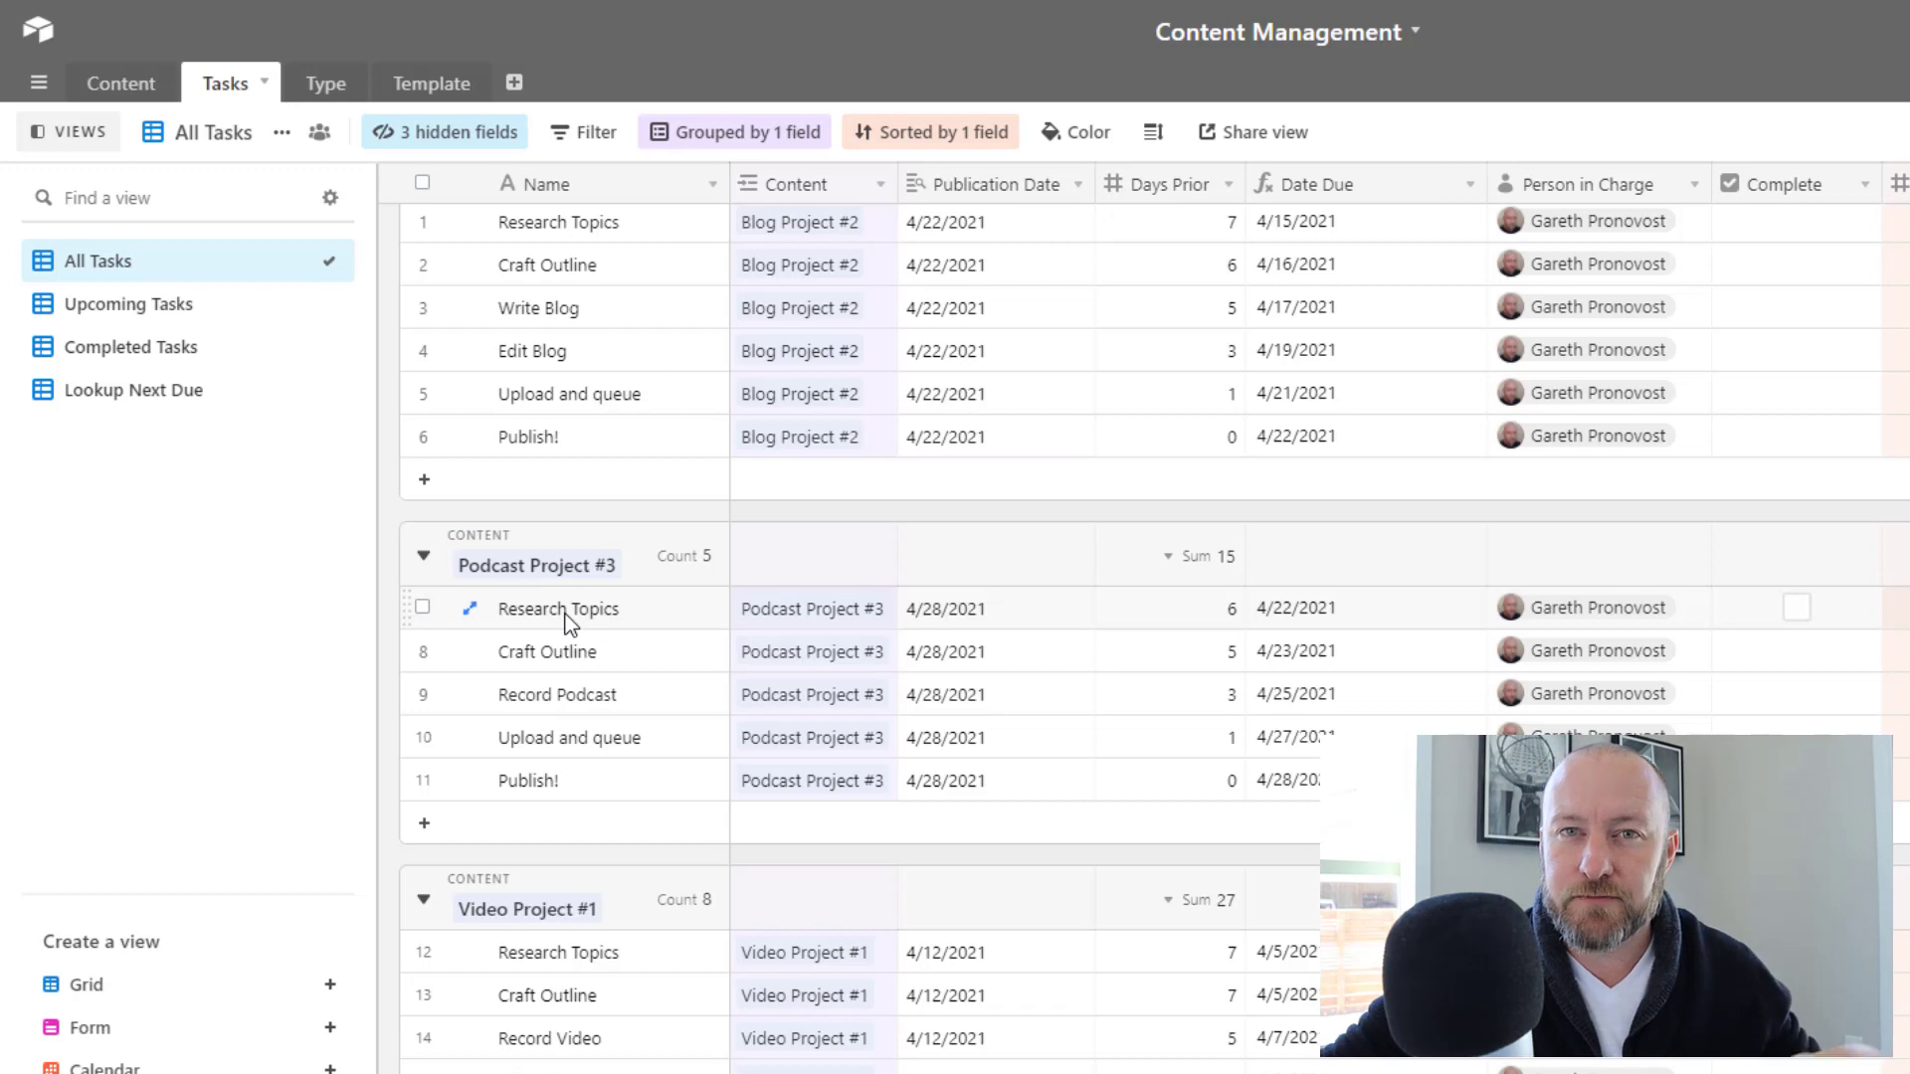
Examine how the first Blog Project #2 task's due date derives from its publication date and days prior, including the Date Due formula.
scroll(565, 622, "up", 1)
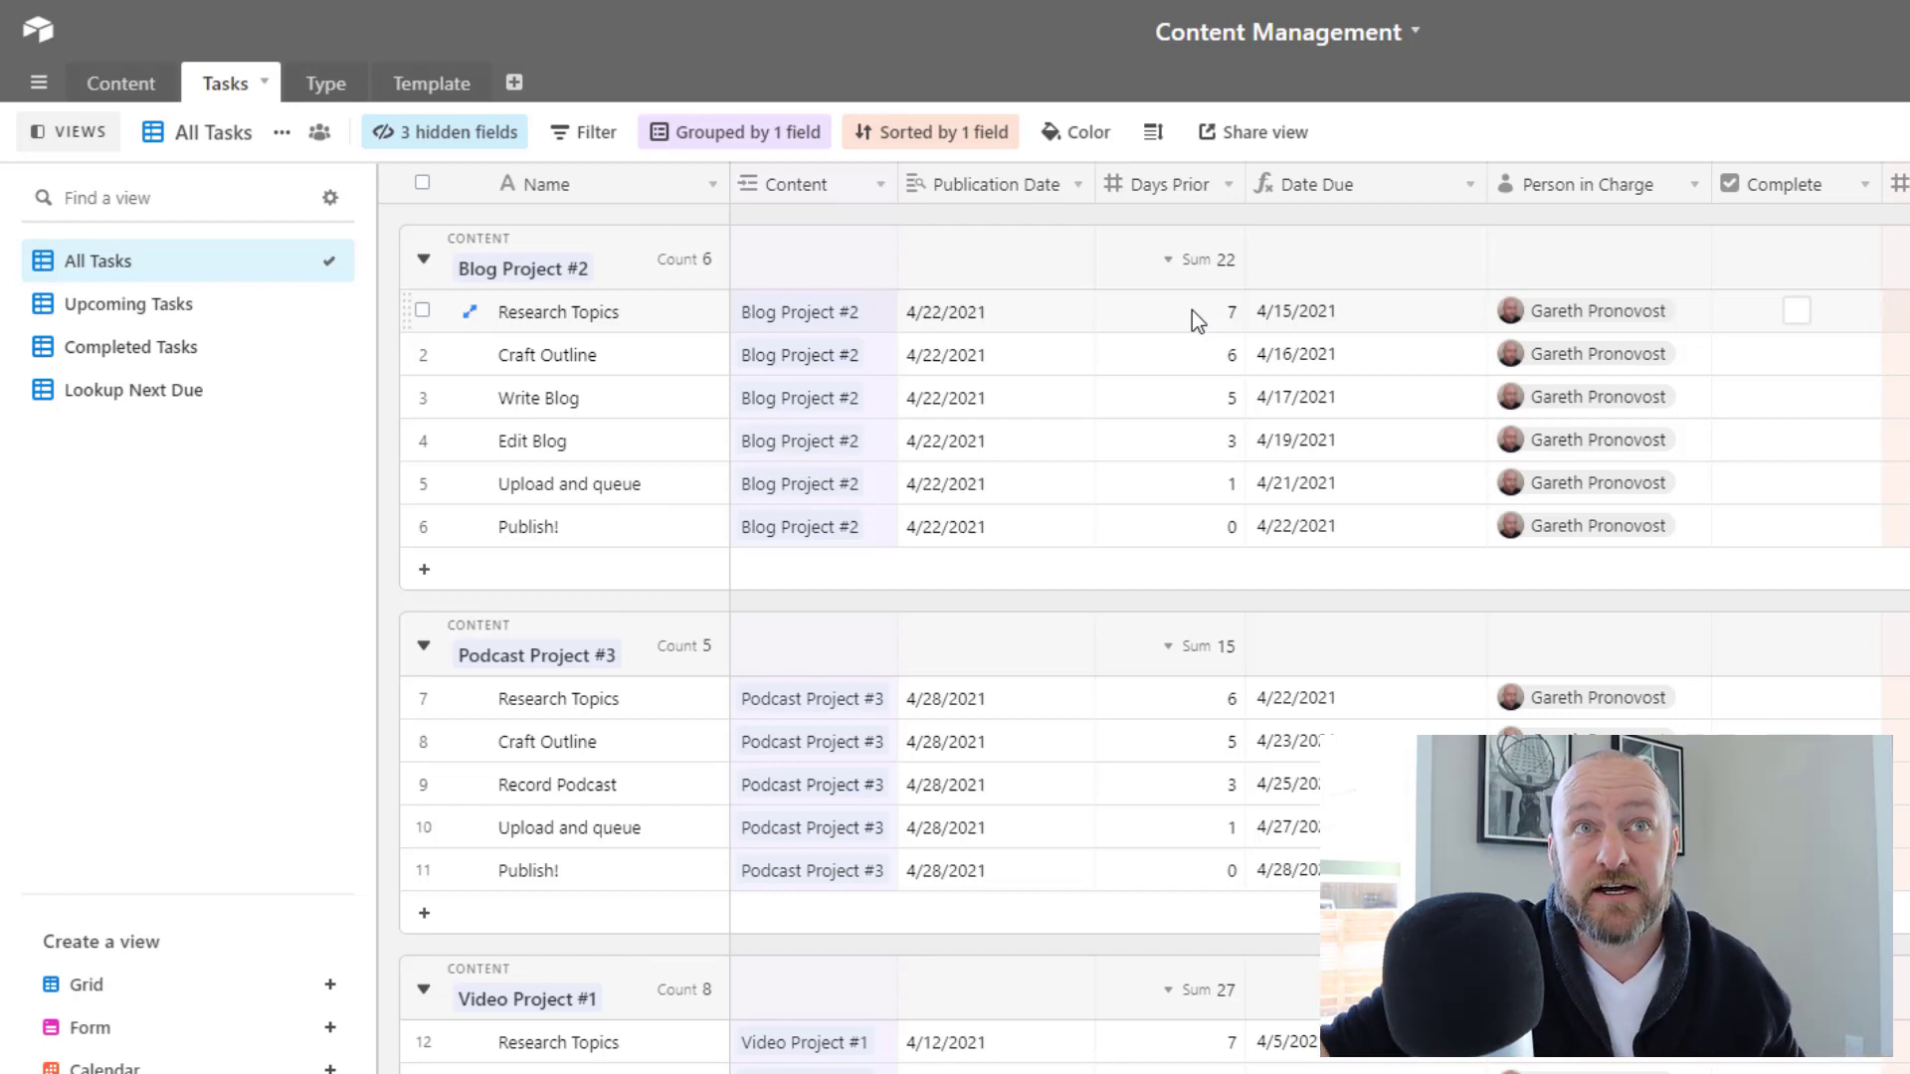
left_click(999, 321)
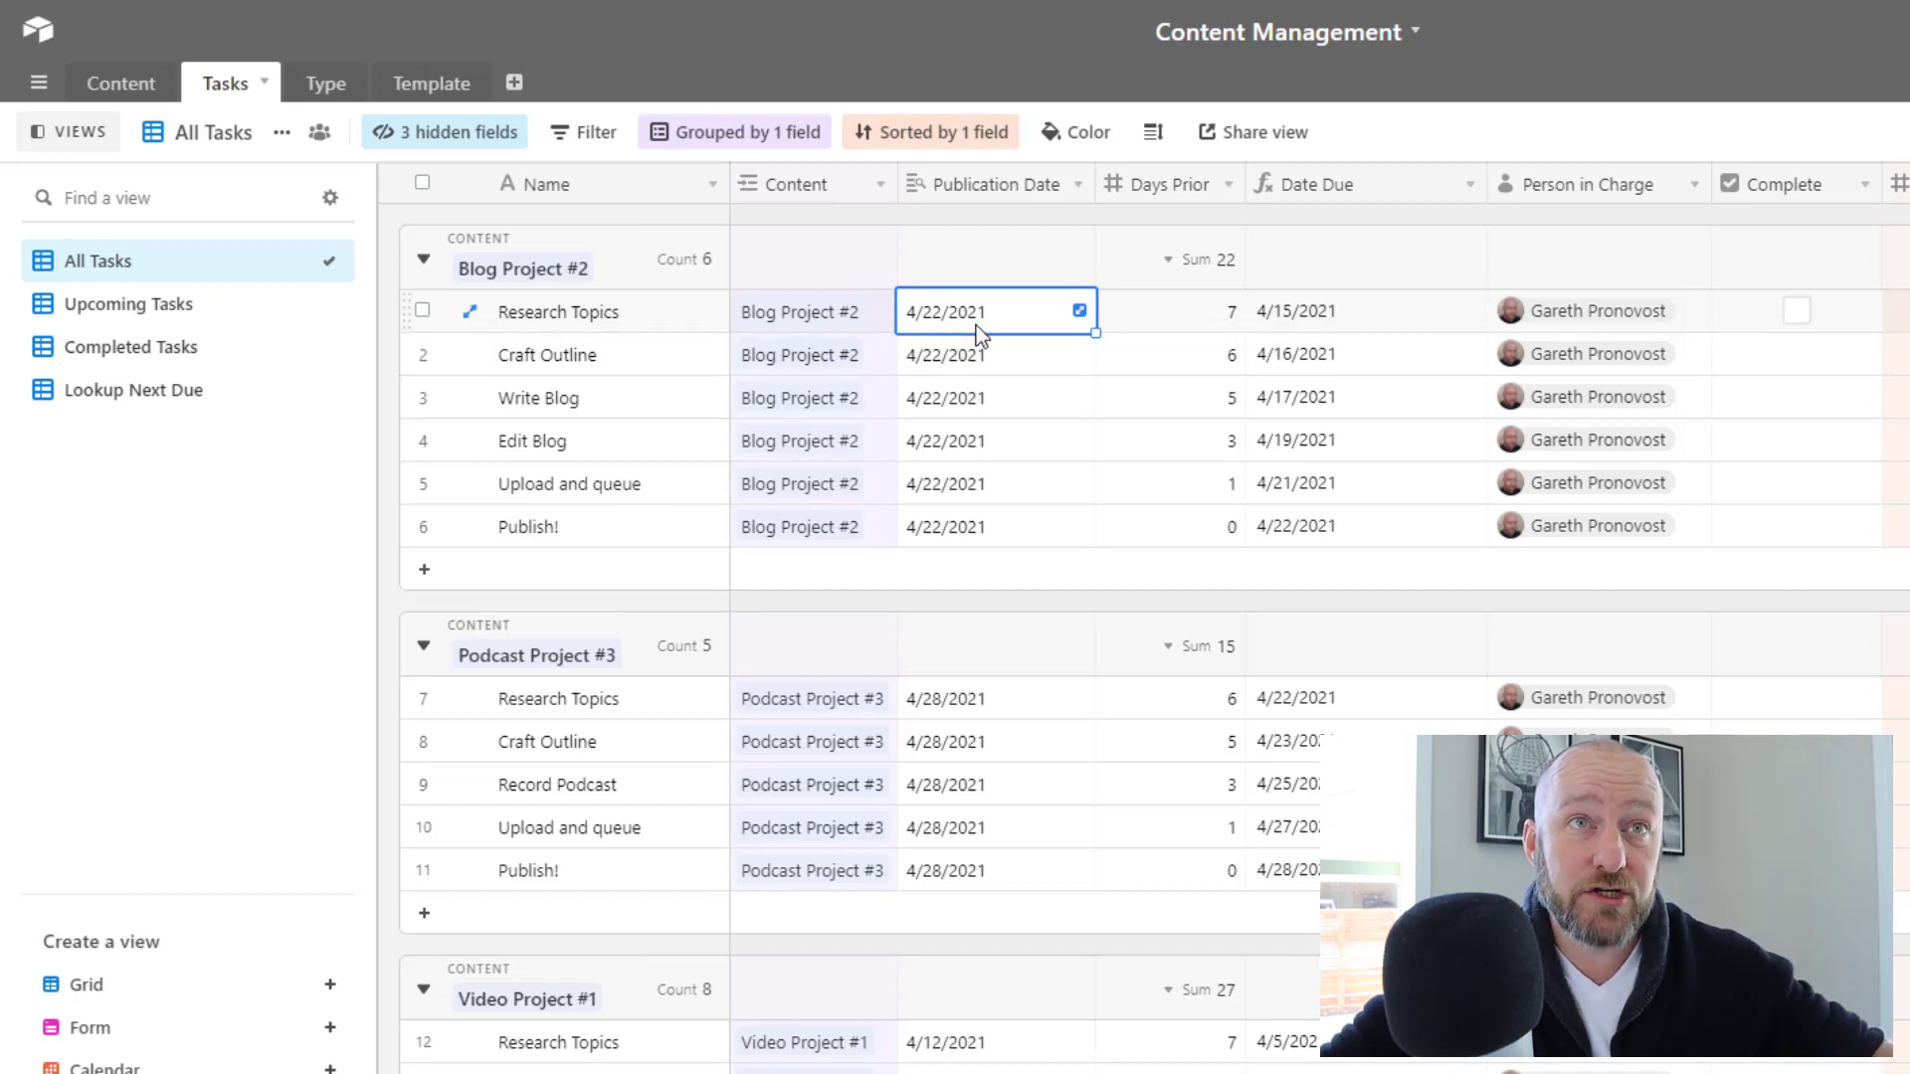
left_click(1147, 319)
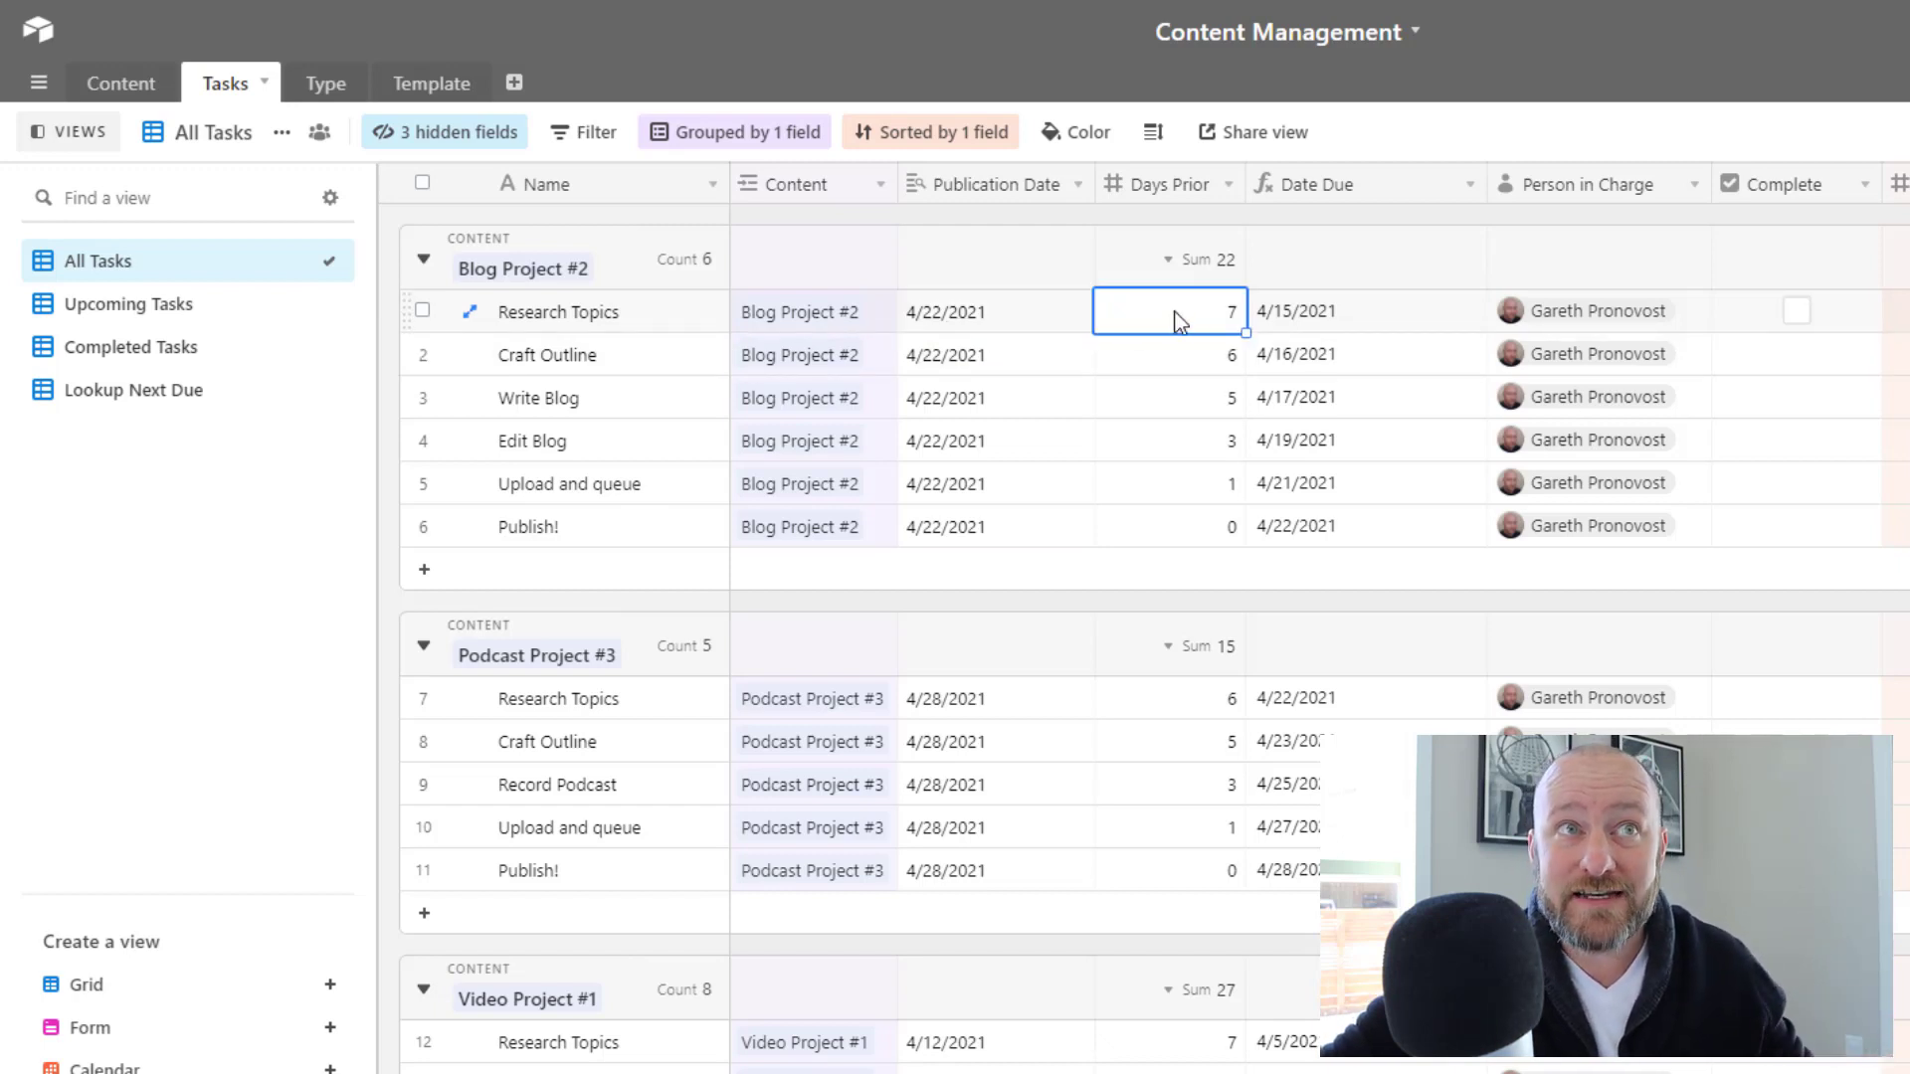
left_click(1363, 316)
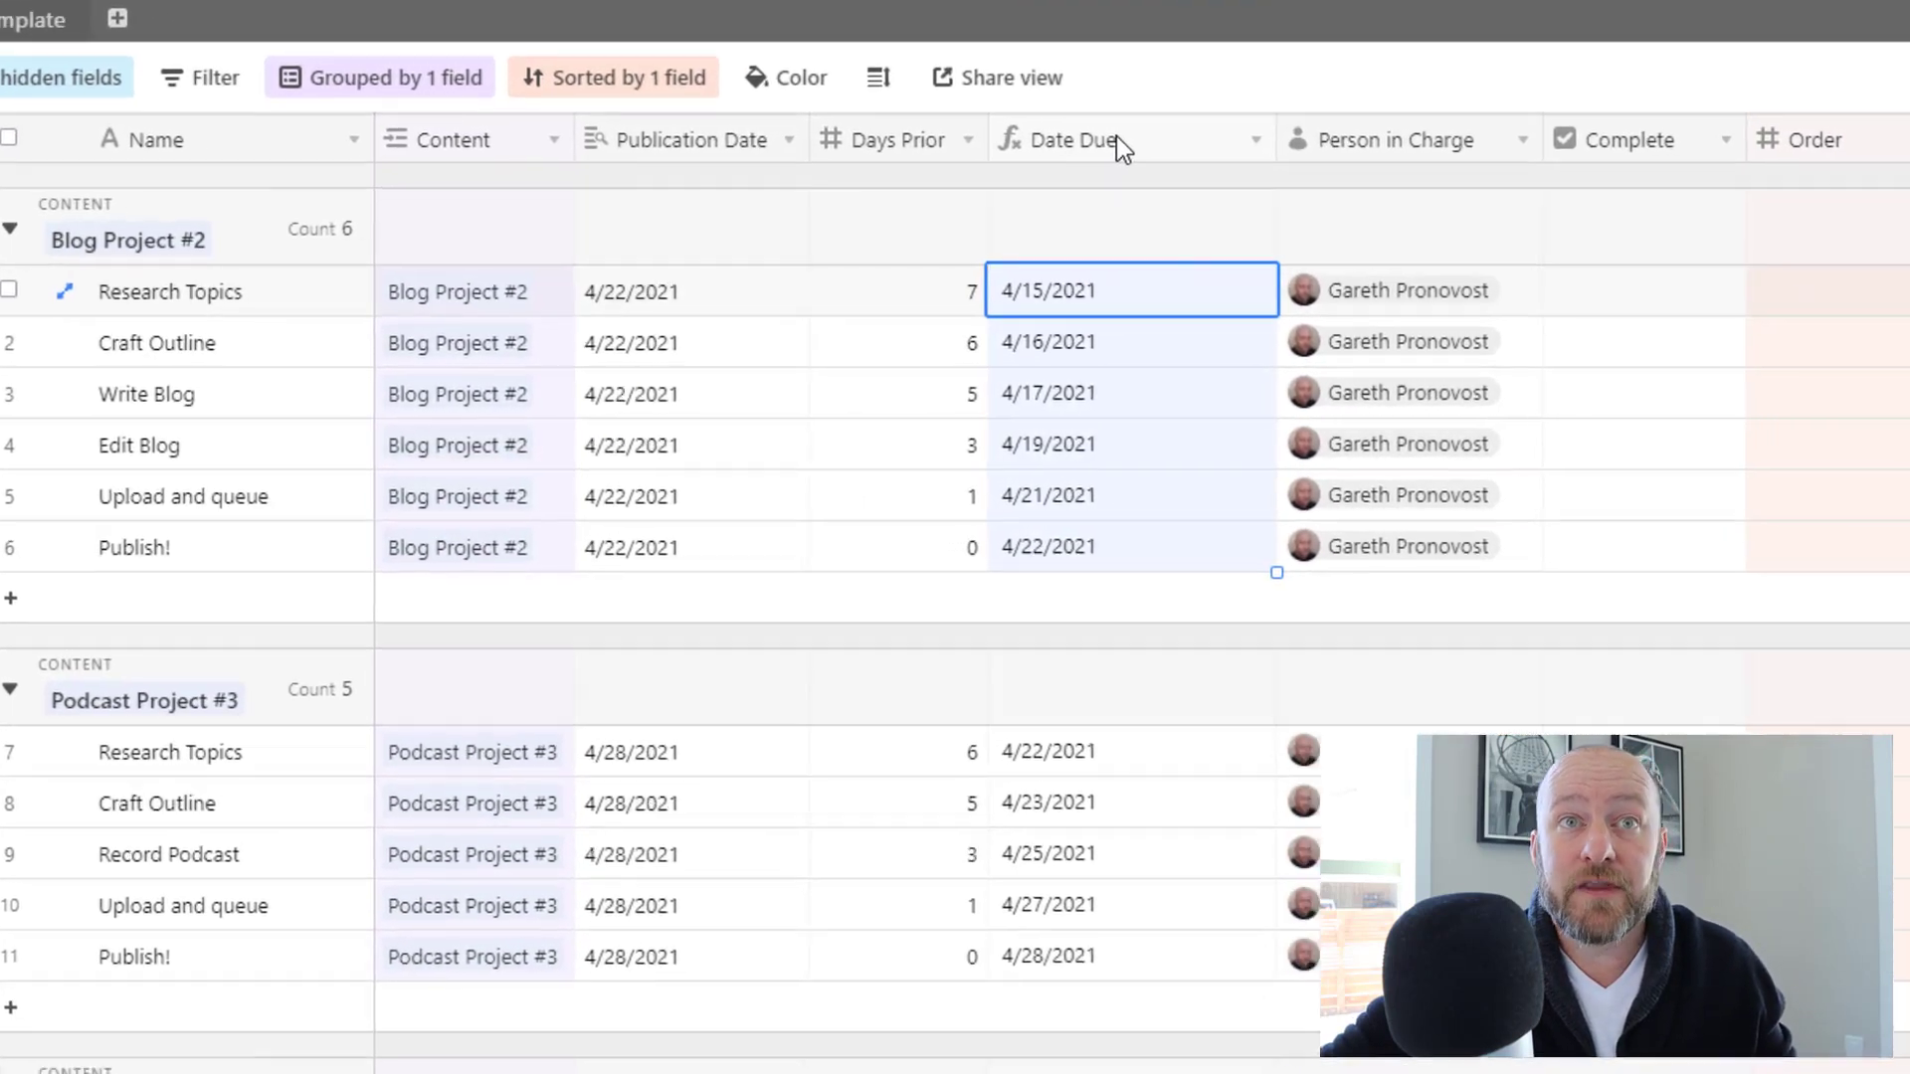
double_click(1362, 189)
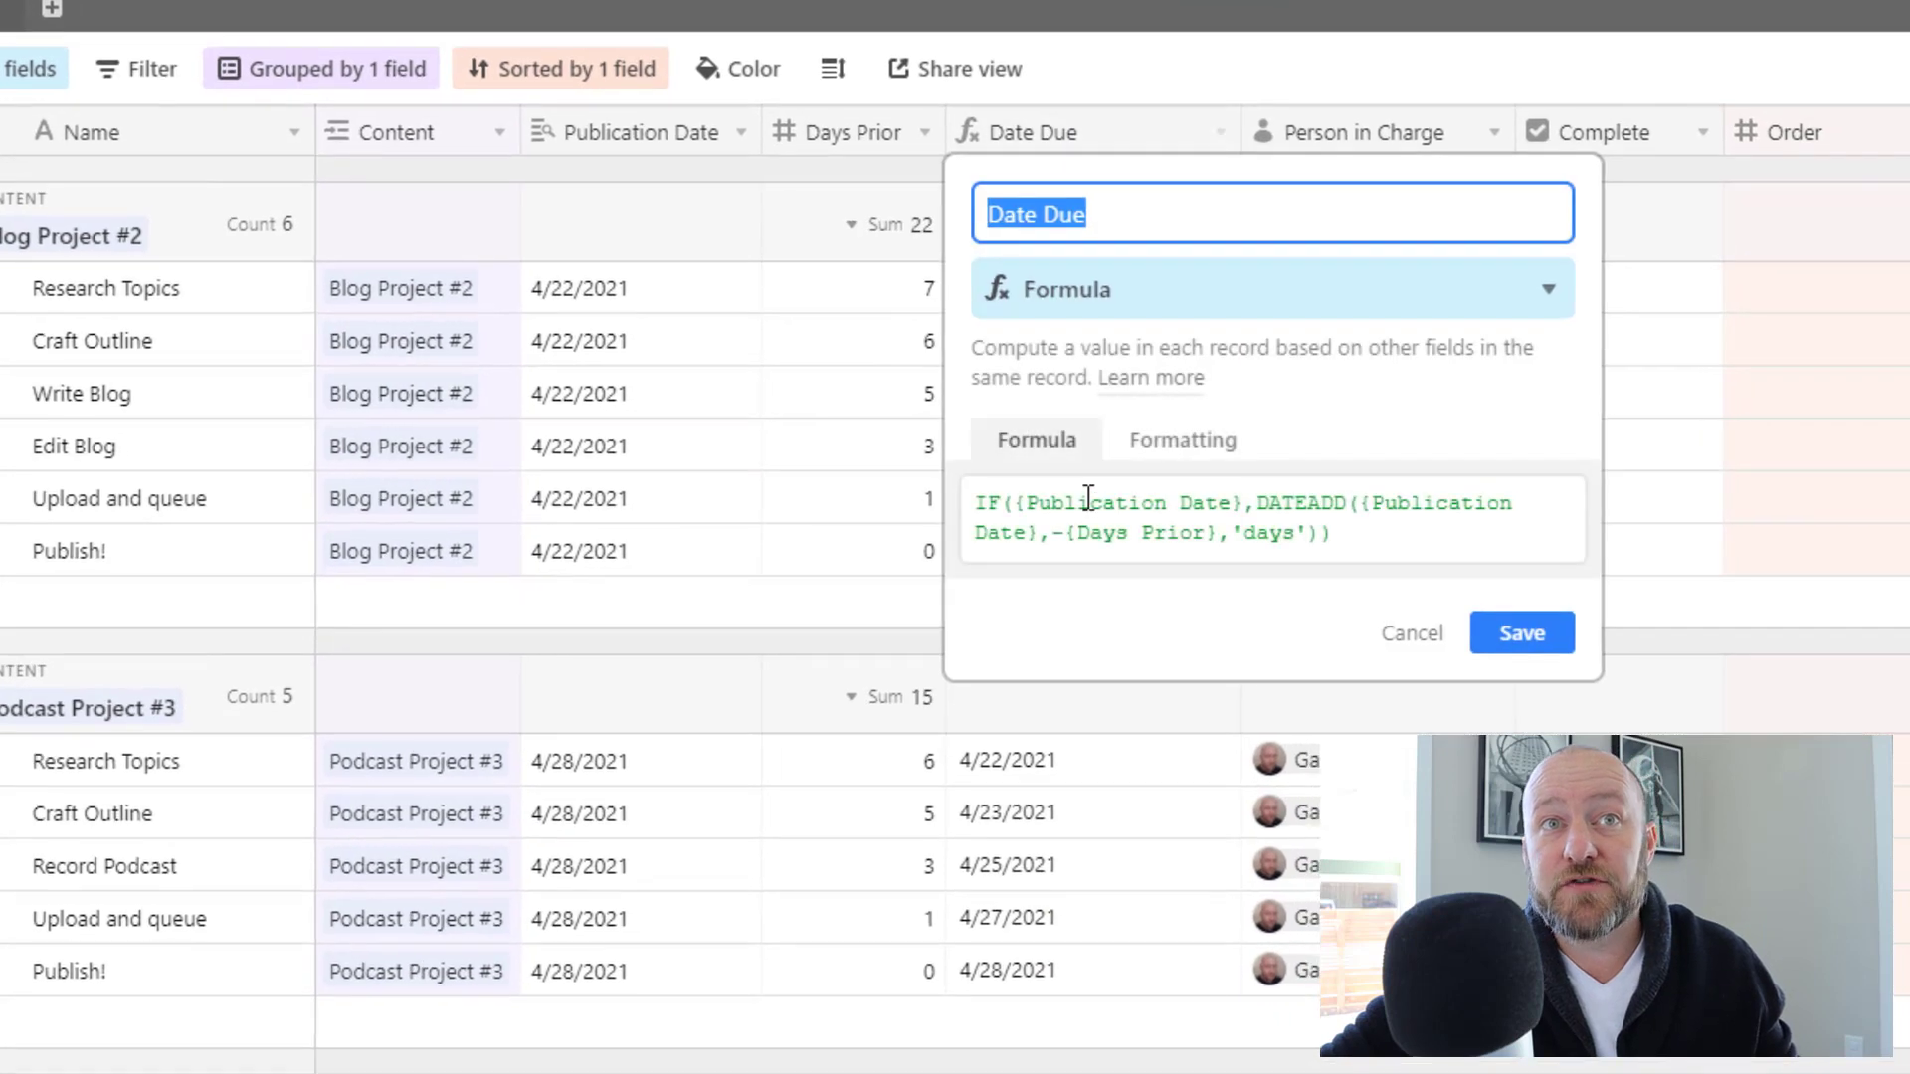
left_click_drag(1258, 503, 1331, 537)
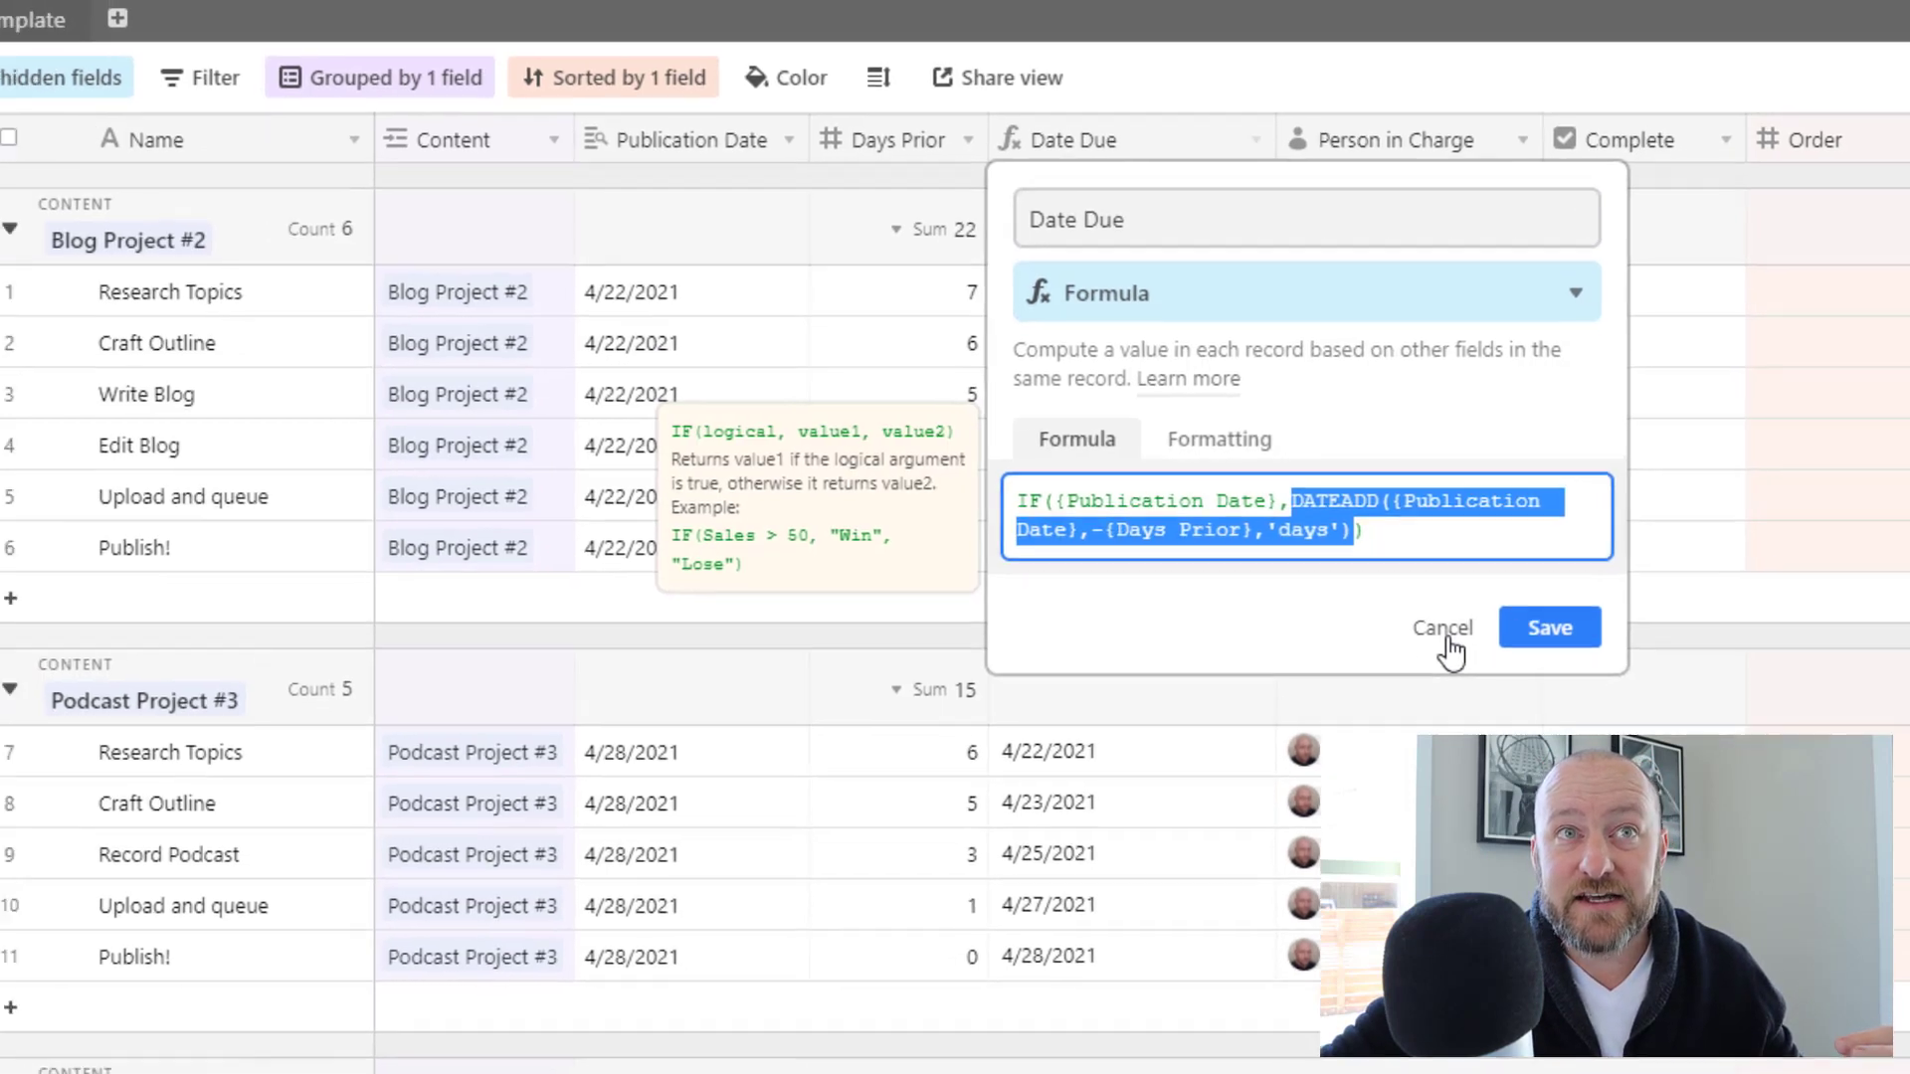
left_click(1405, 632)
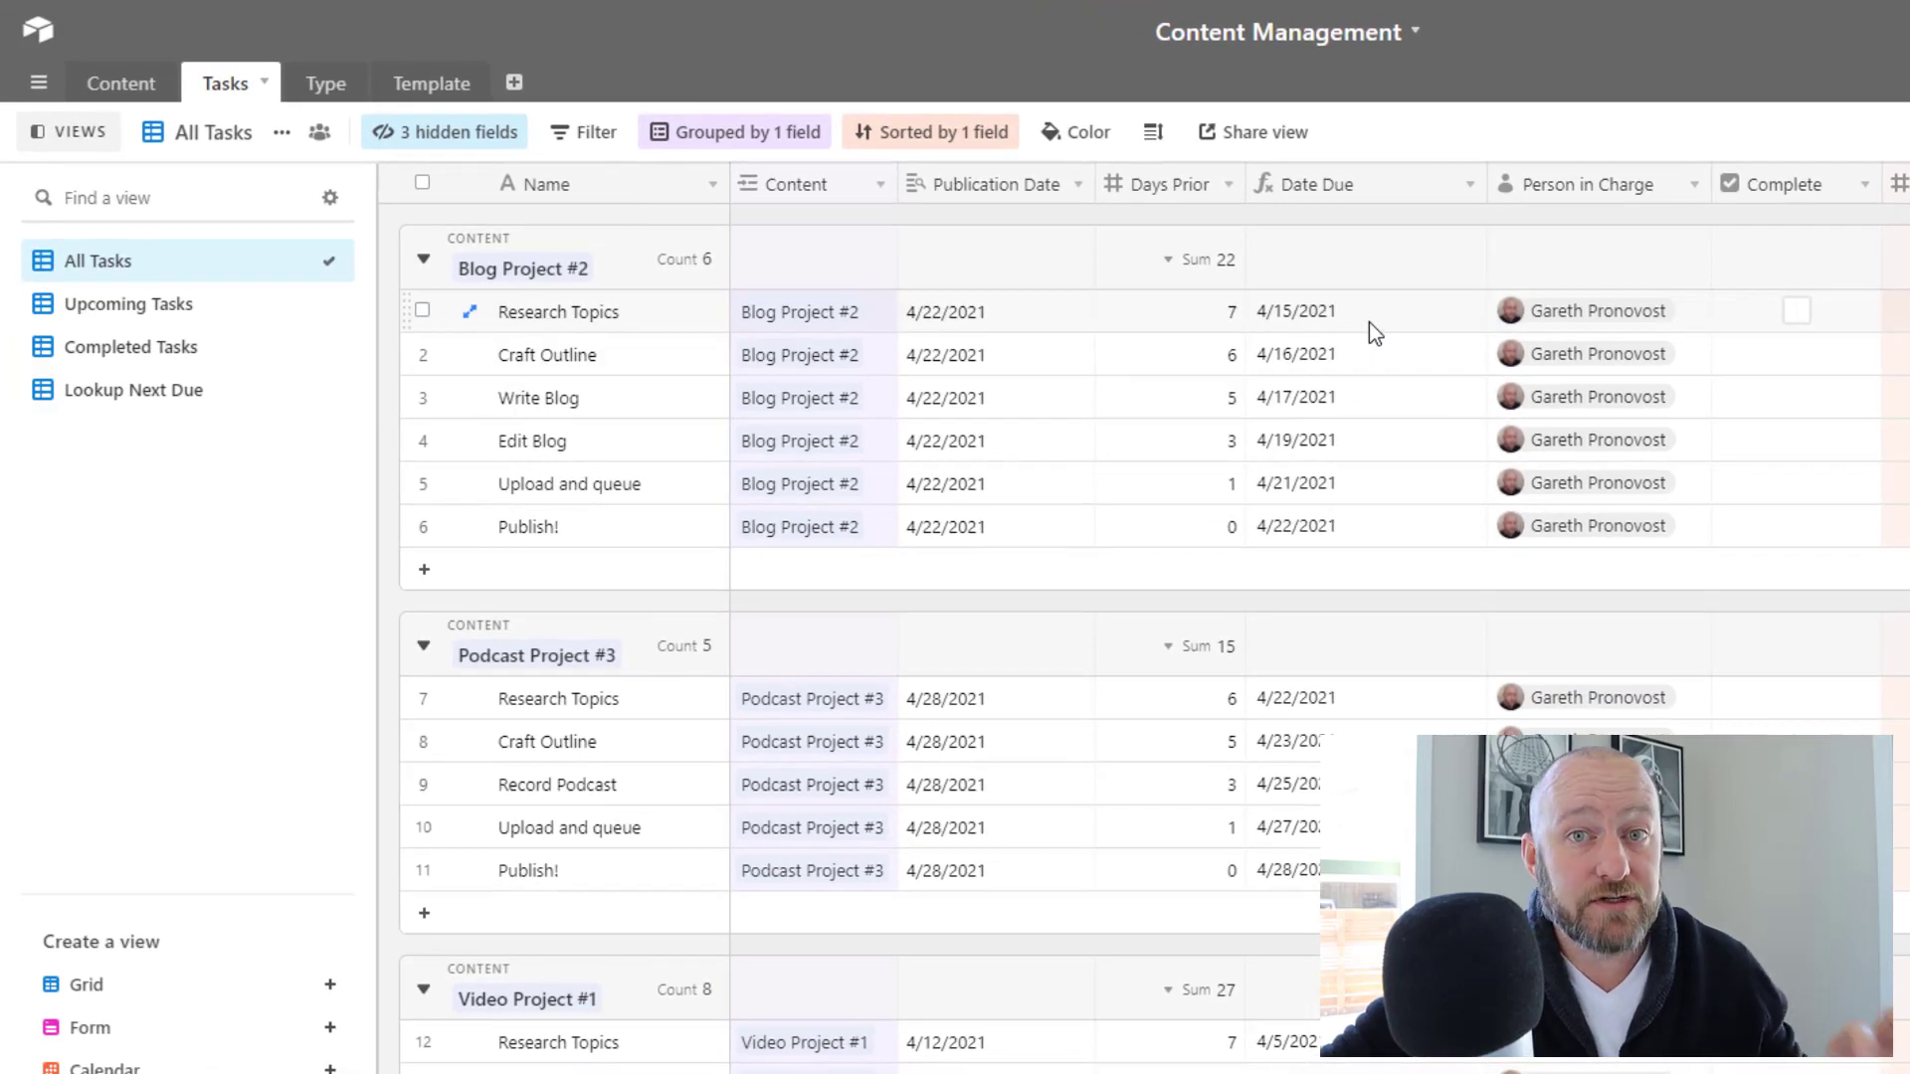
Check the person in charge and the order number of Blog Project #2's Research Topics task.
double_click(1604, 324)
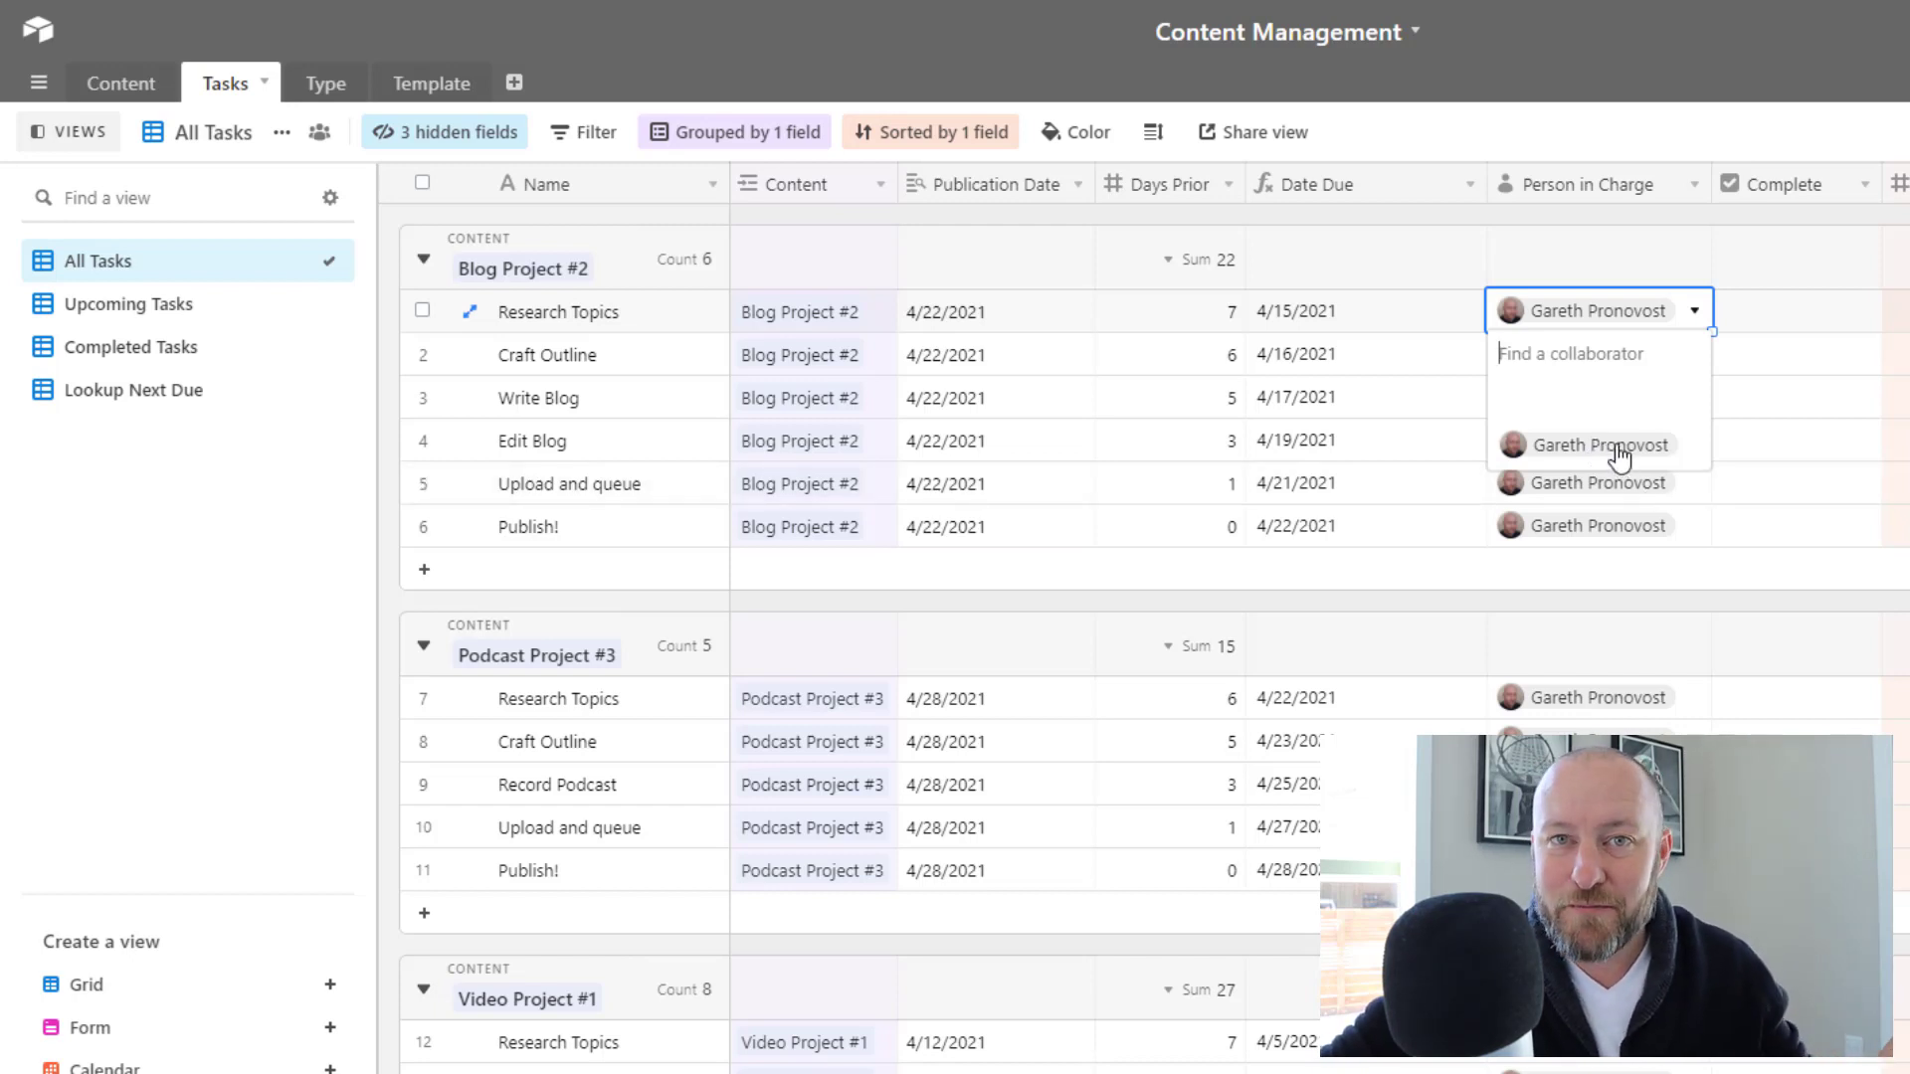
left_click(1619, 455)
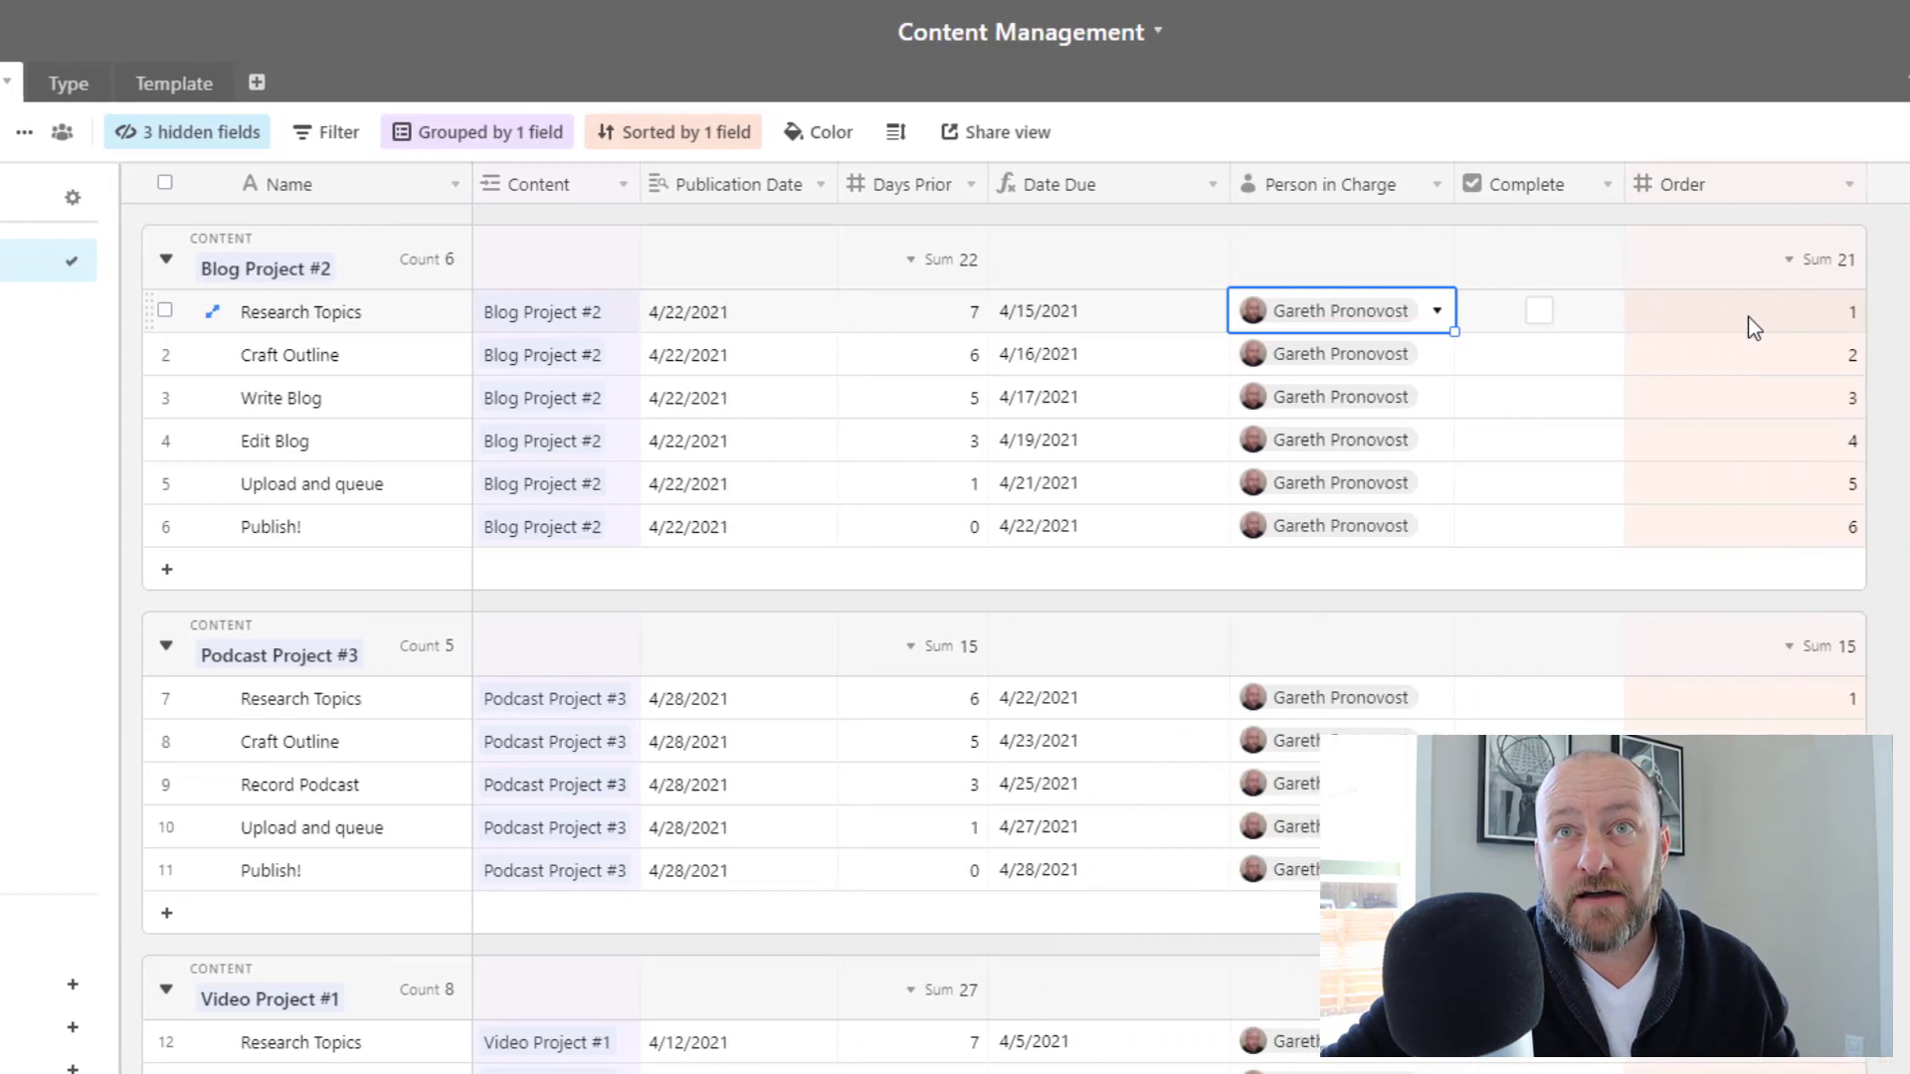
left_click(1758, 318)
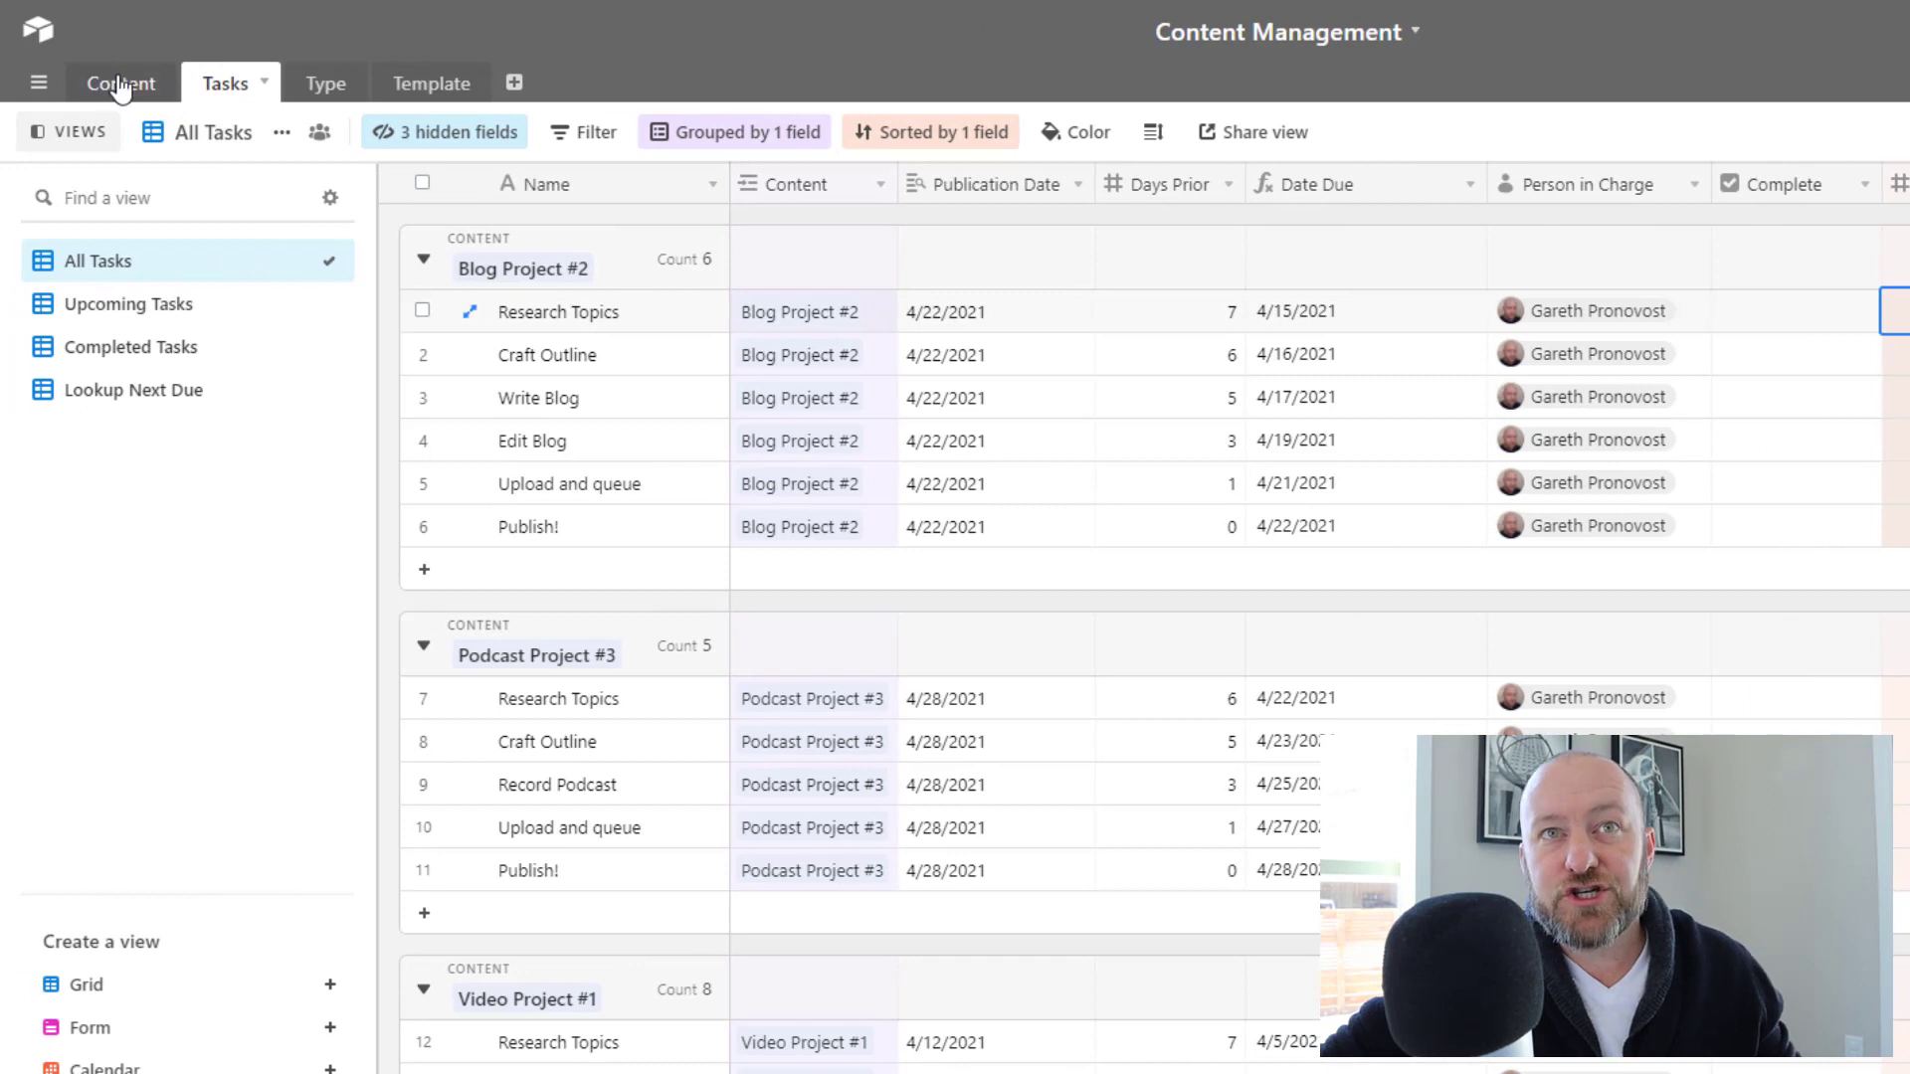
Review the projects in the Content table and the Video, Blog and Podcast records in the Type table.
left_click(121, 85)
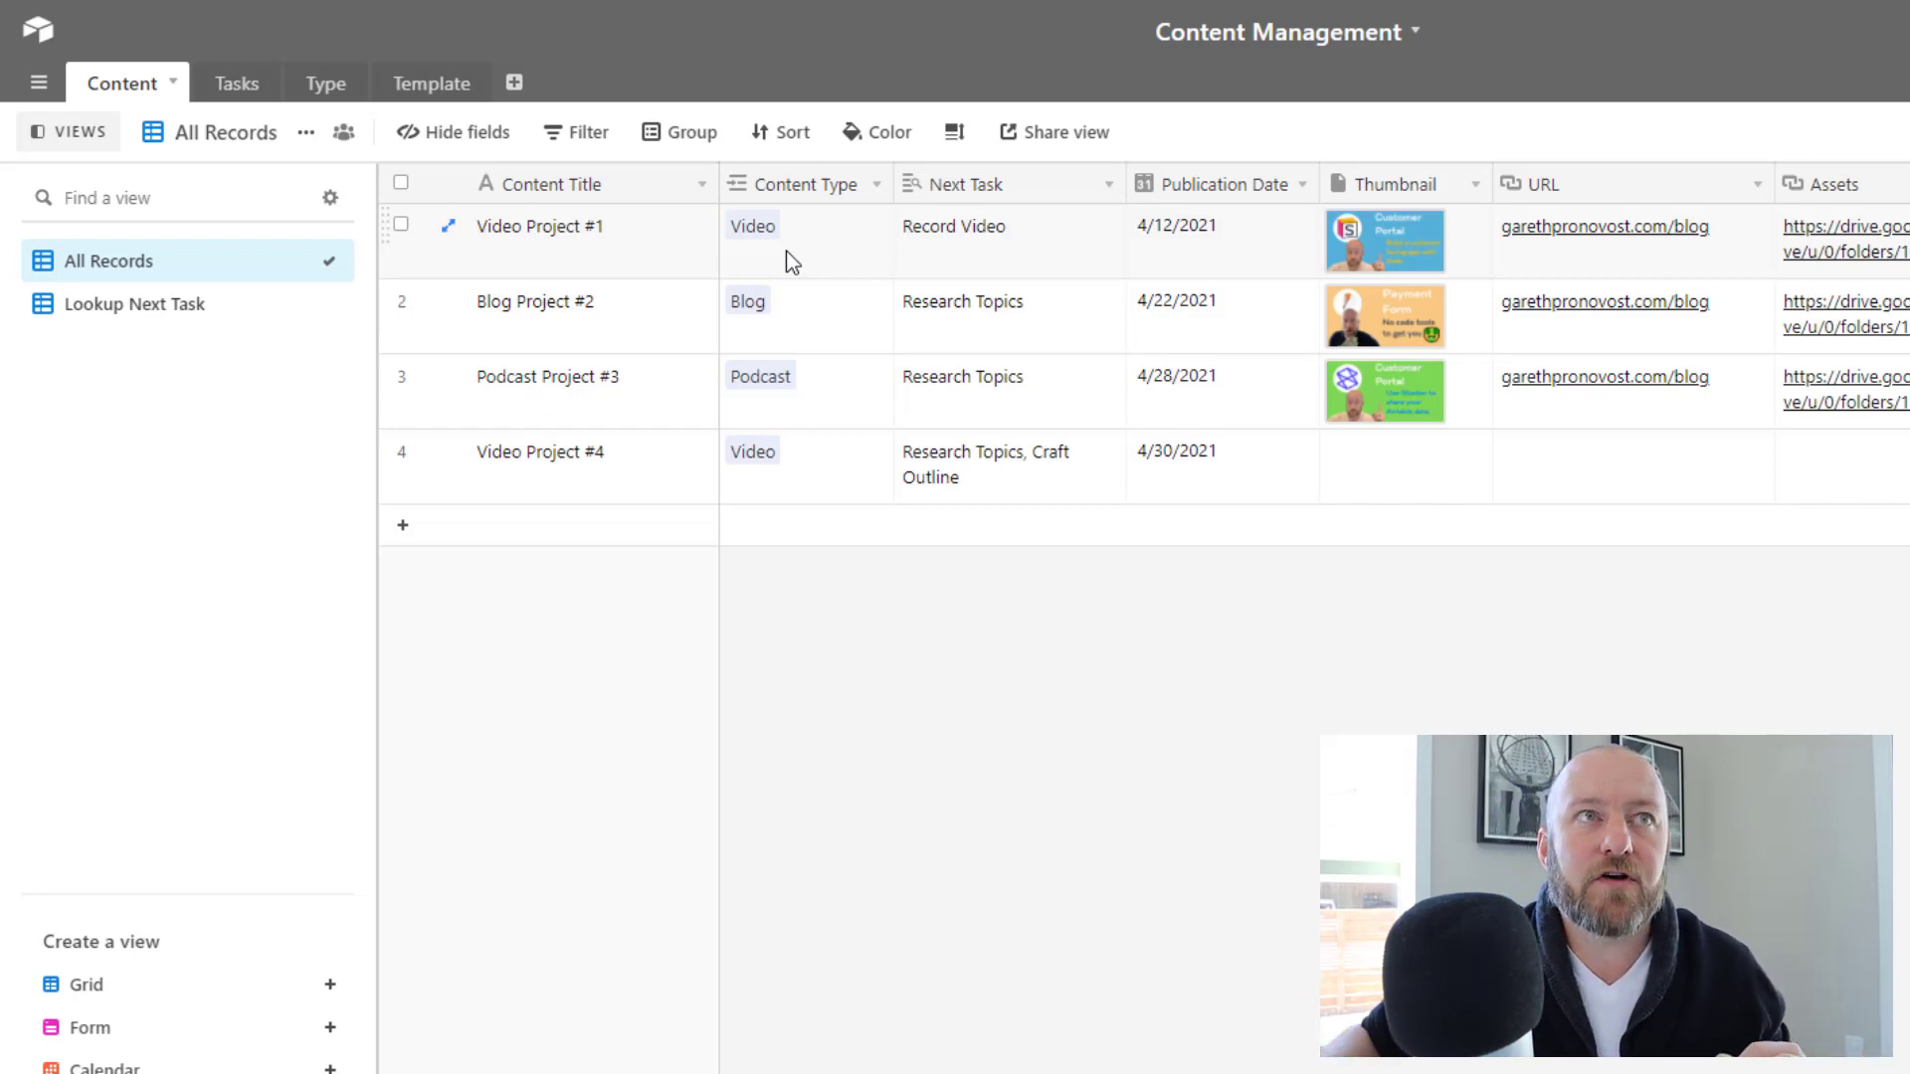
left_click(333, 89)
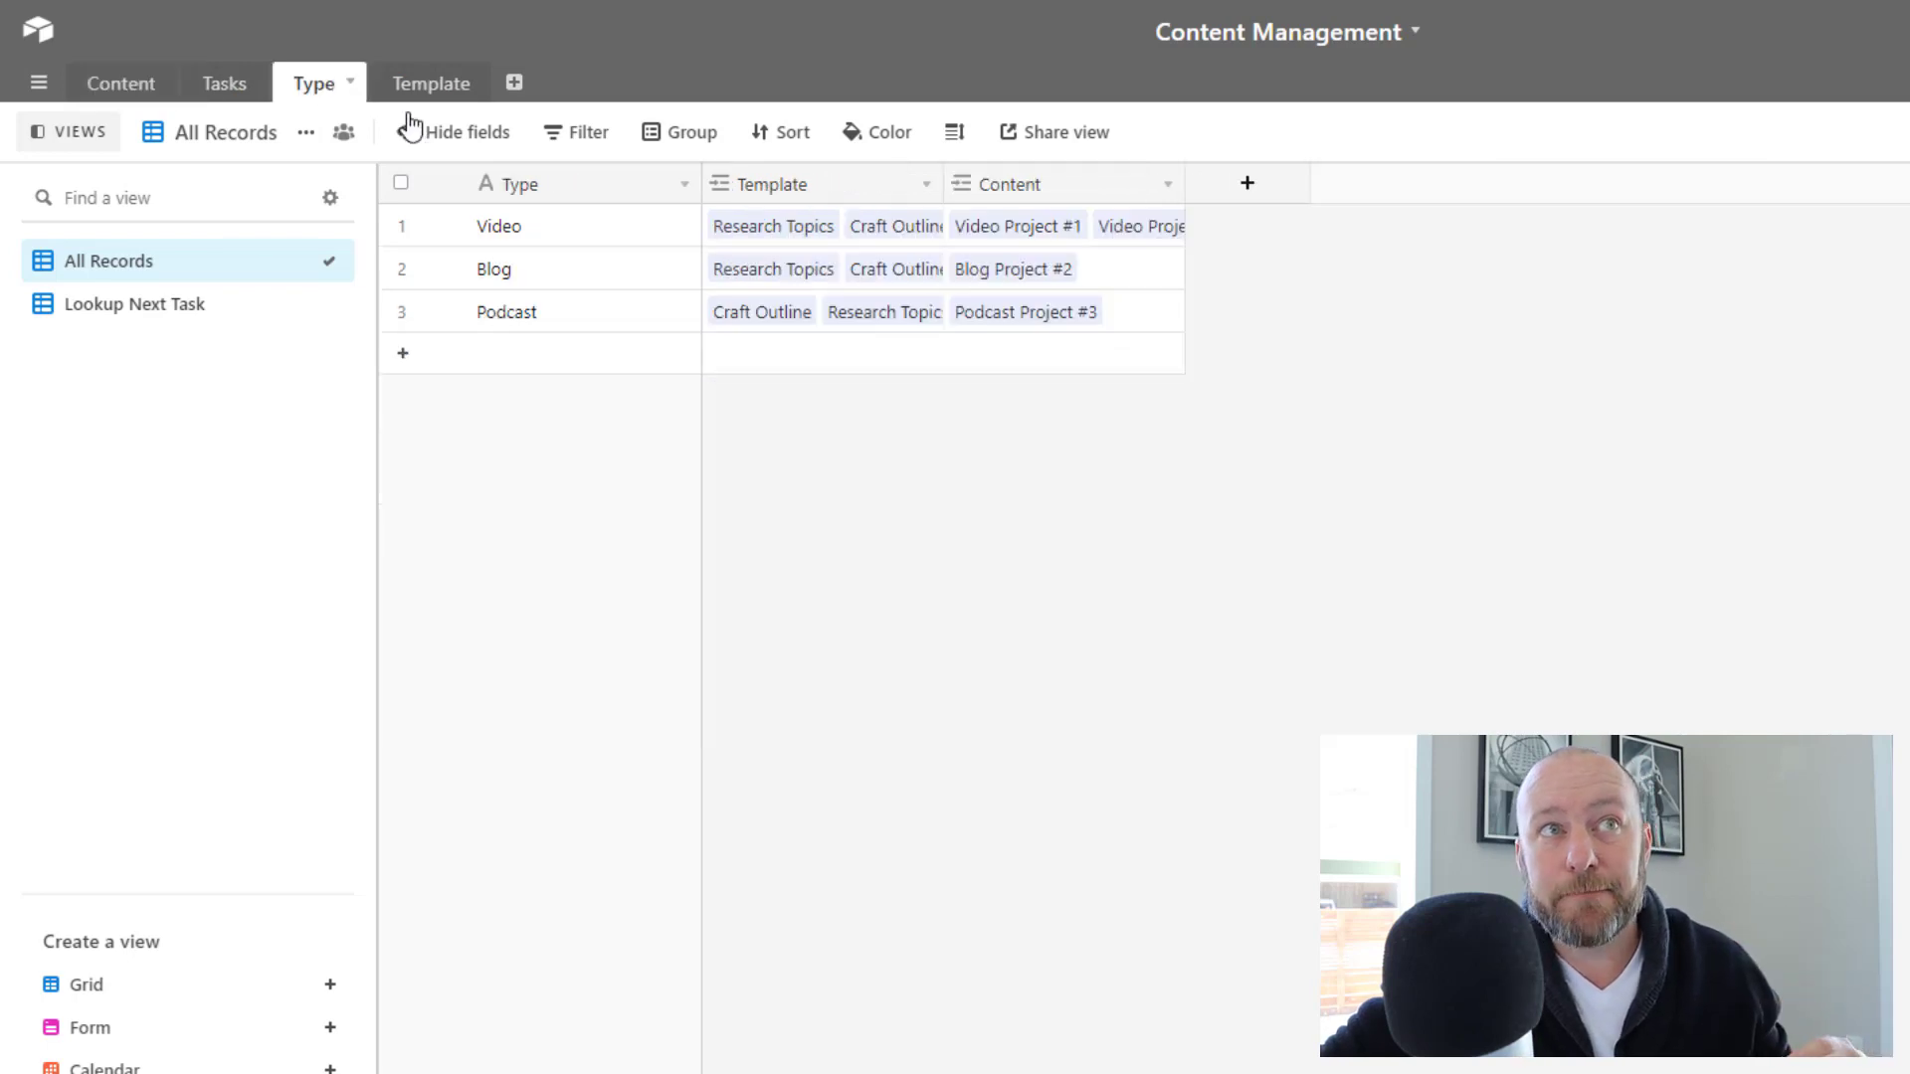
left_click_drag(551, 292, 551, 336)
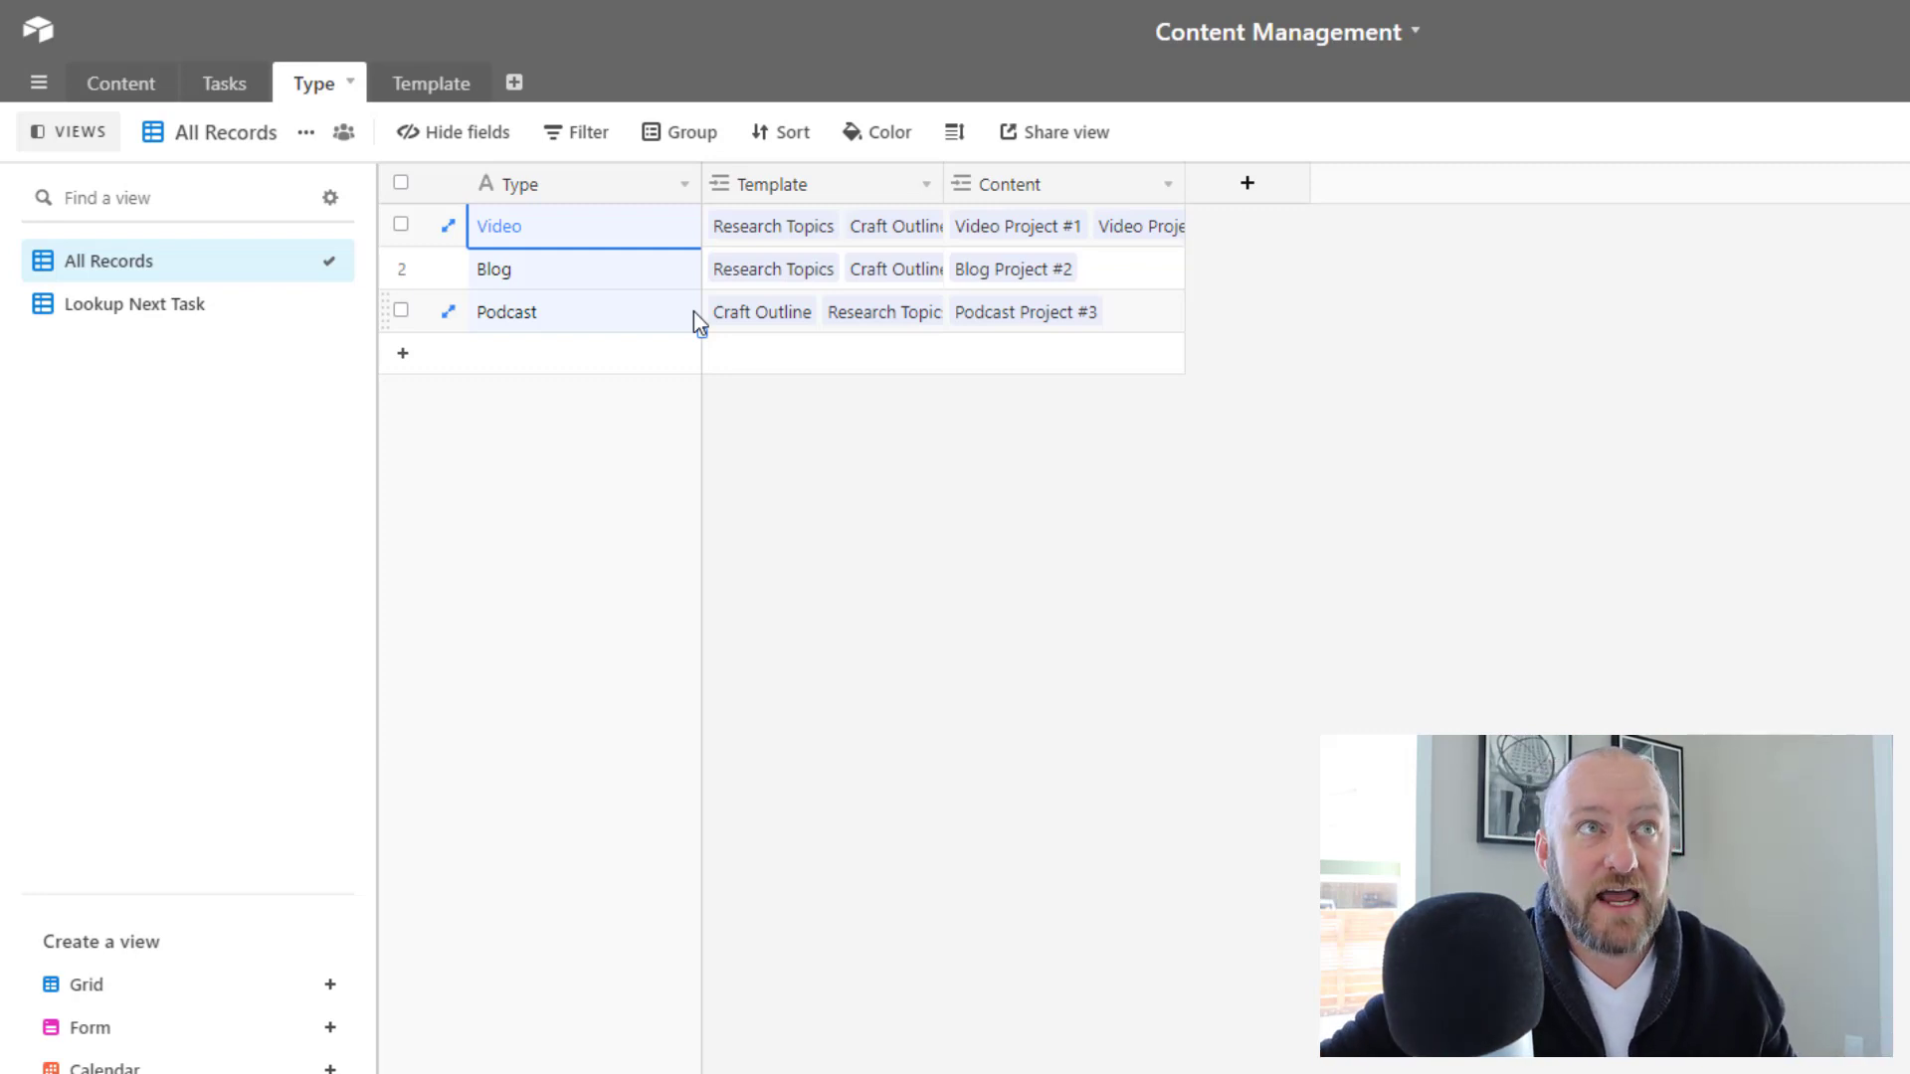
Review the Template table's tasks grouped by type, checking the Blog tasks' linked Type and their order numbers.
left_click(428, 84)
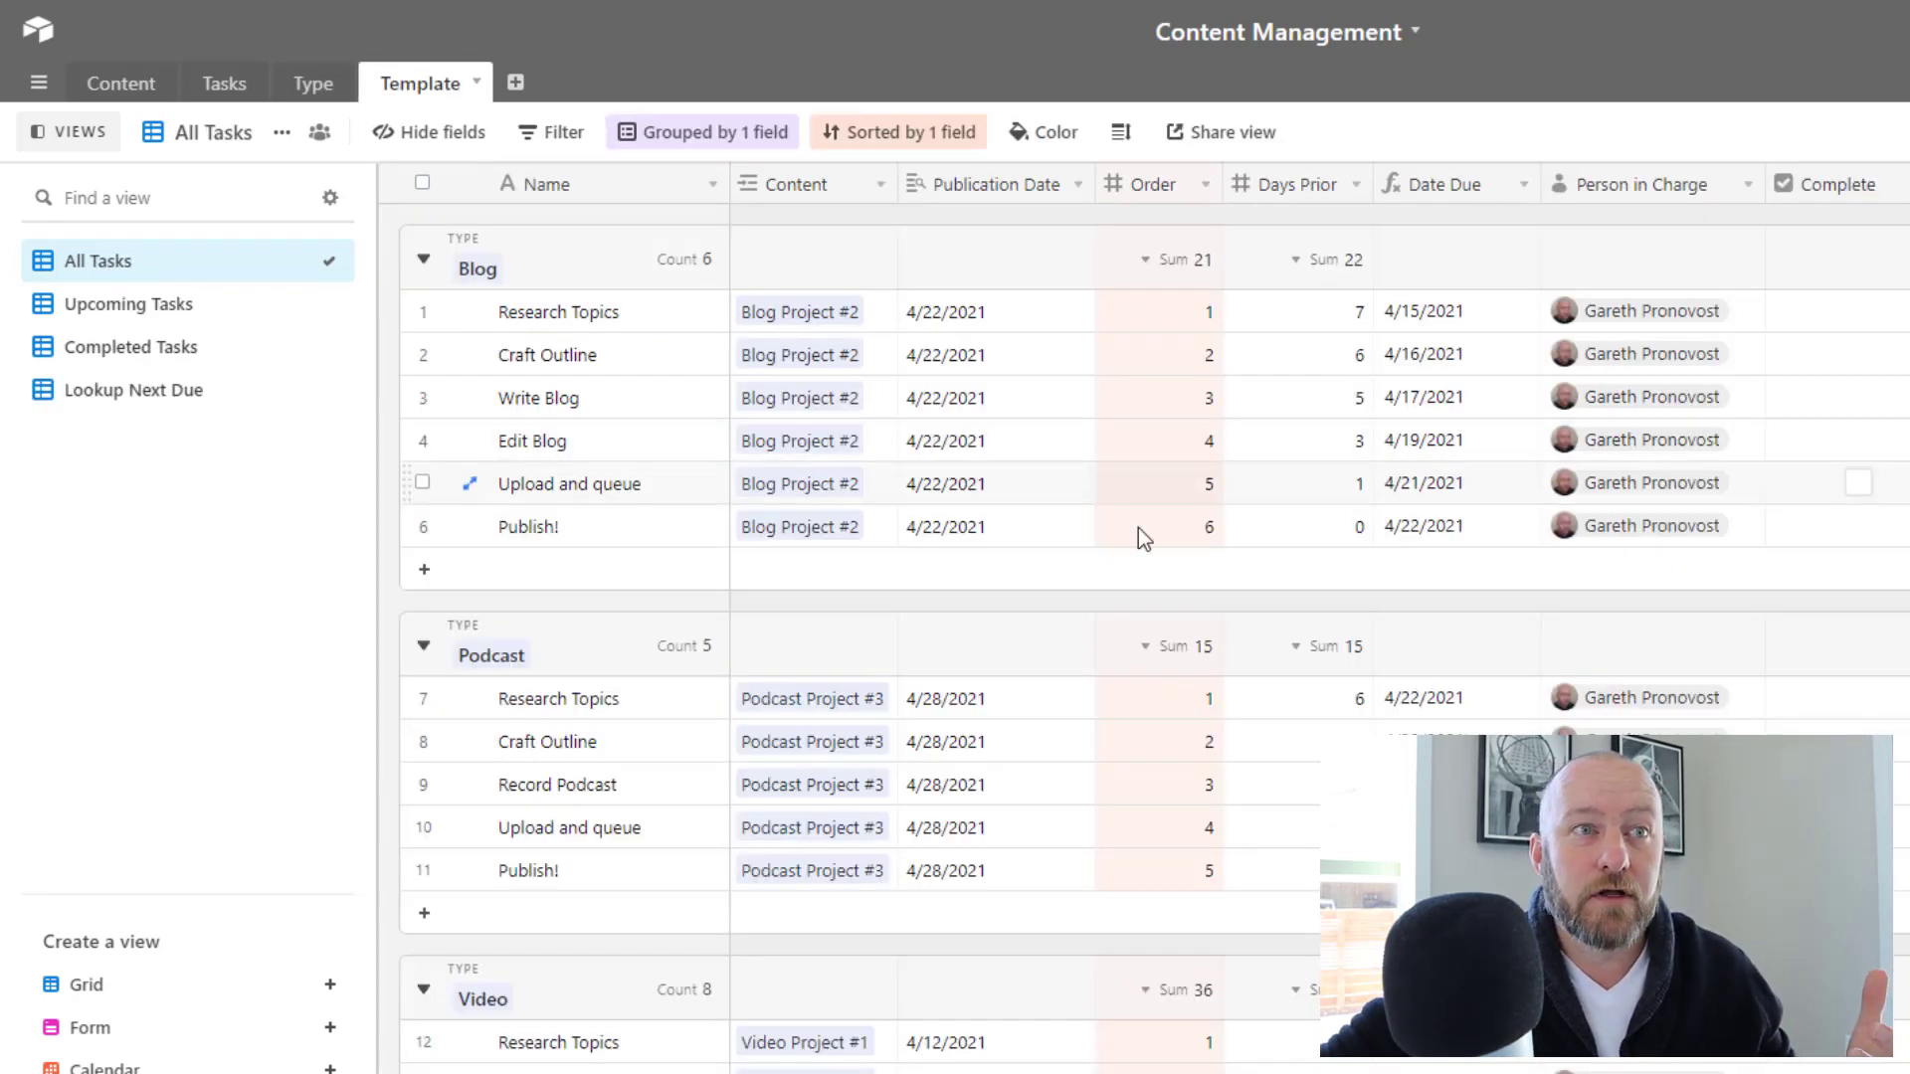
scroll(1044, 611, "down", 3)
scroll(910, 756, "up", 3)
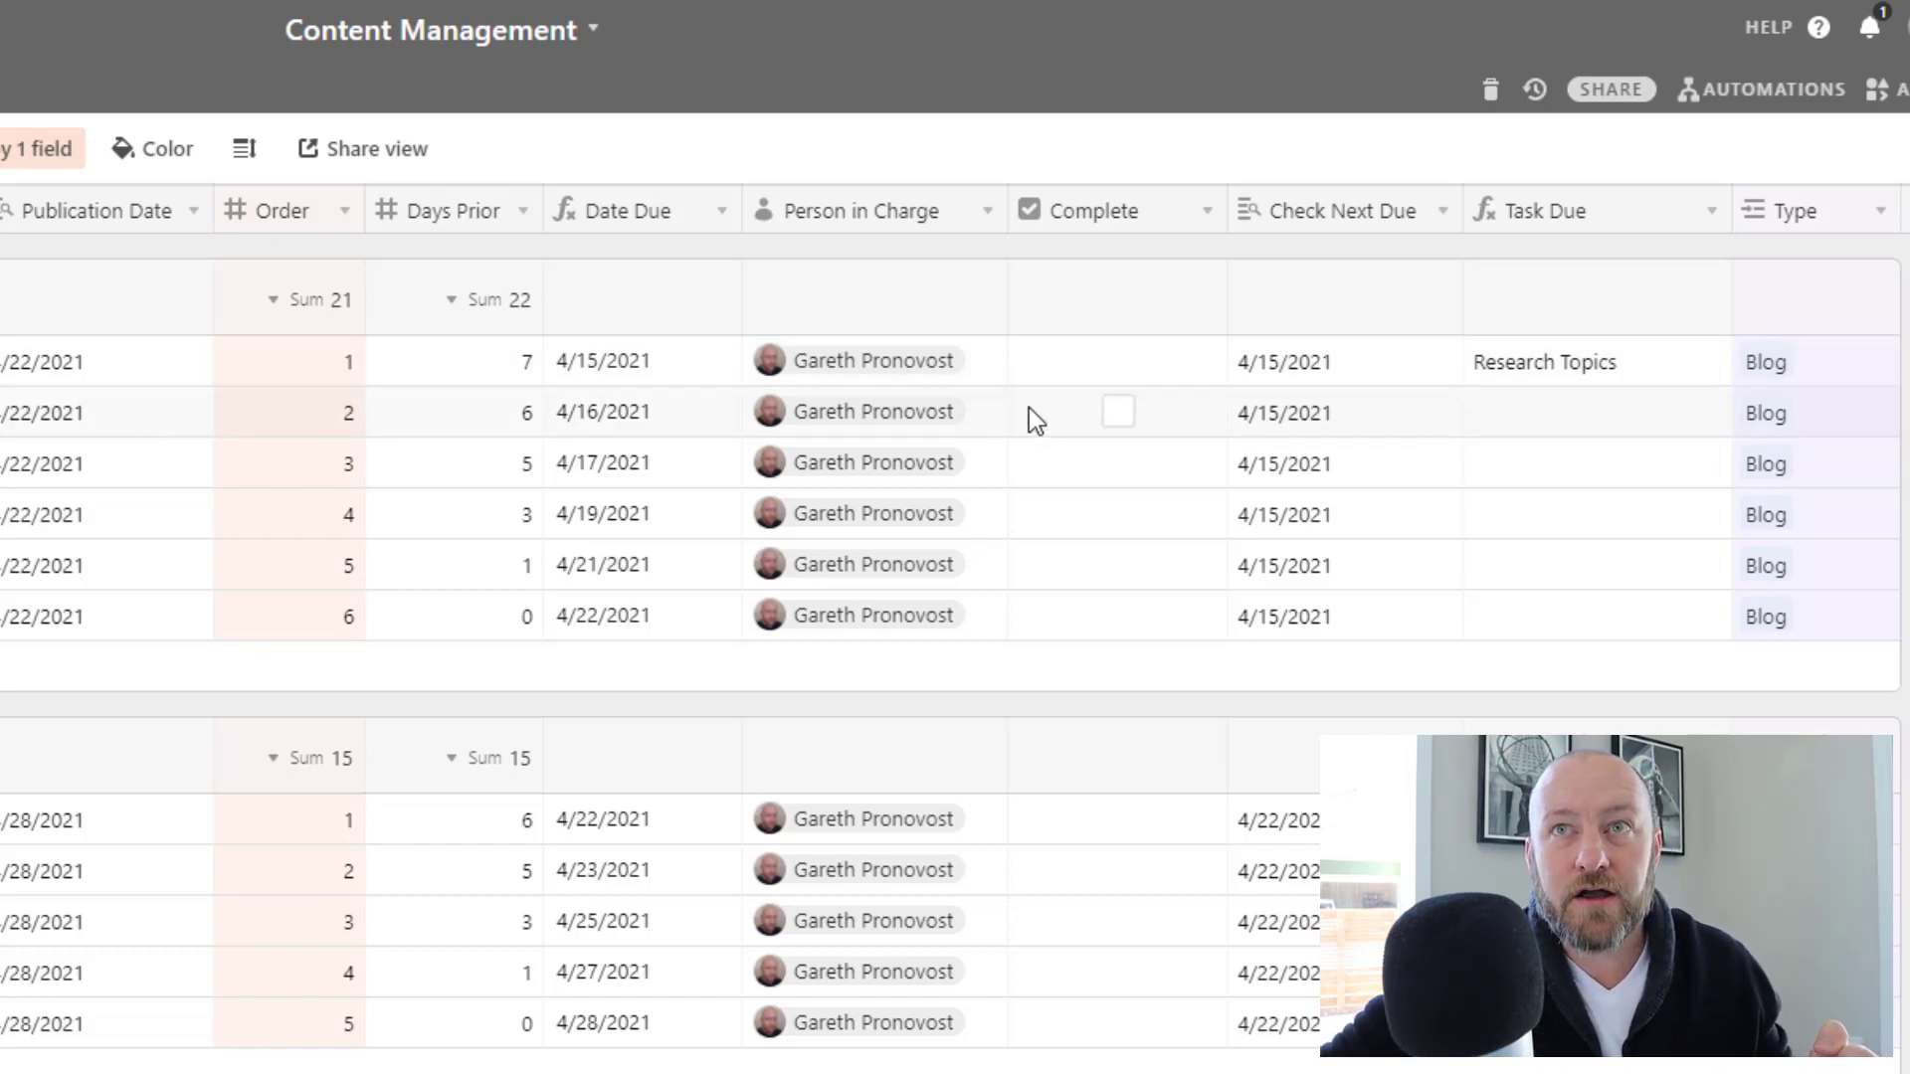
double_click(1825, 360)
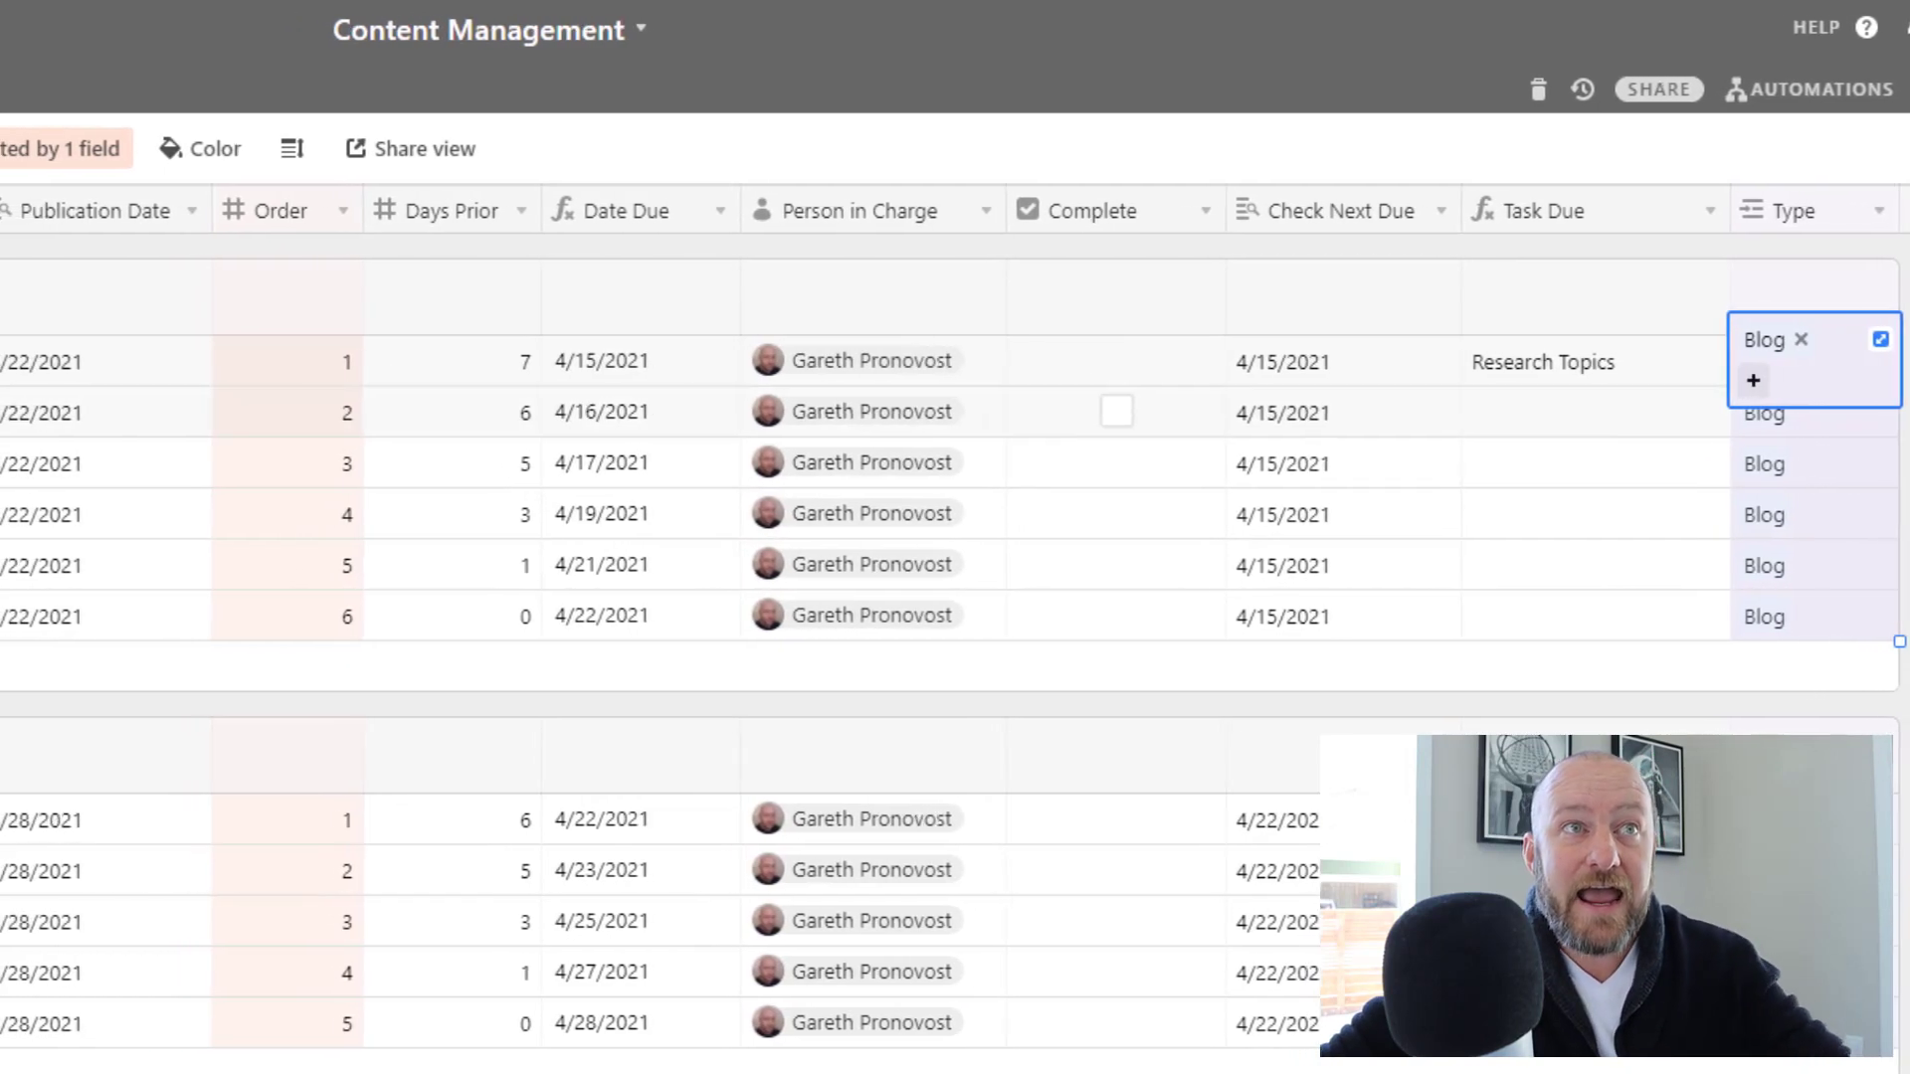
left_click_drag(89, 366, 314, 601)
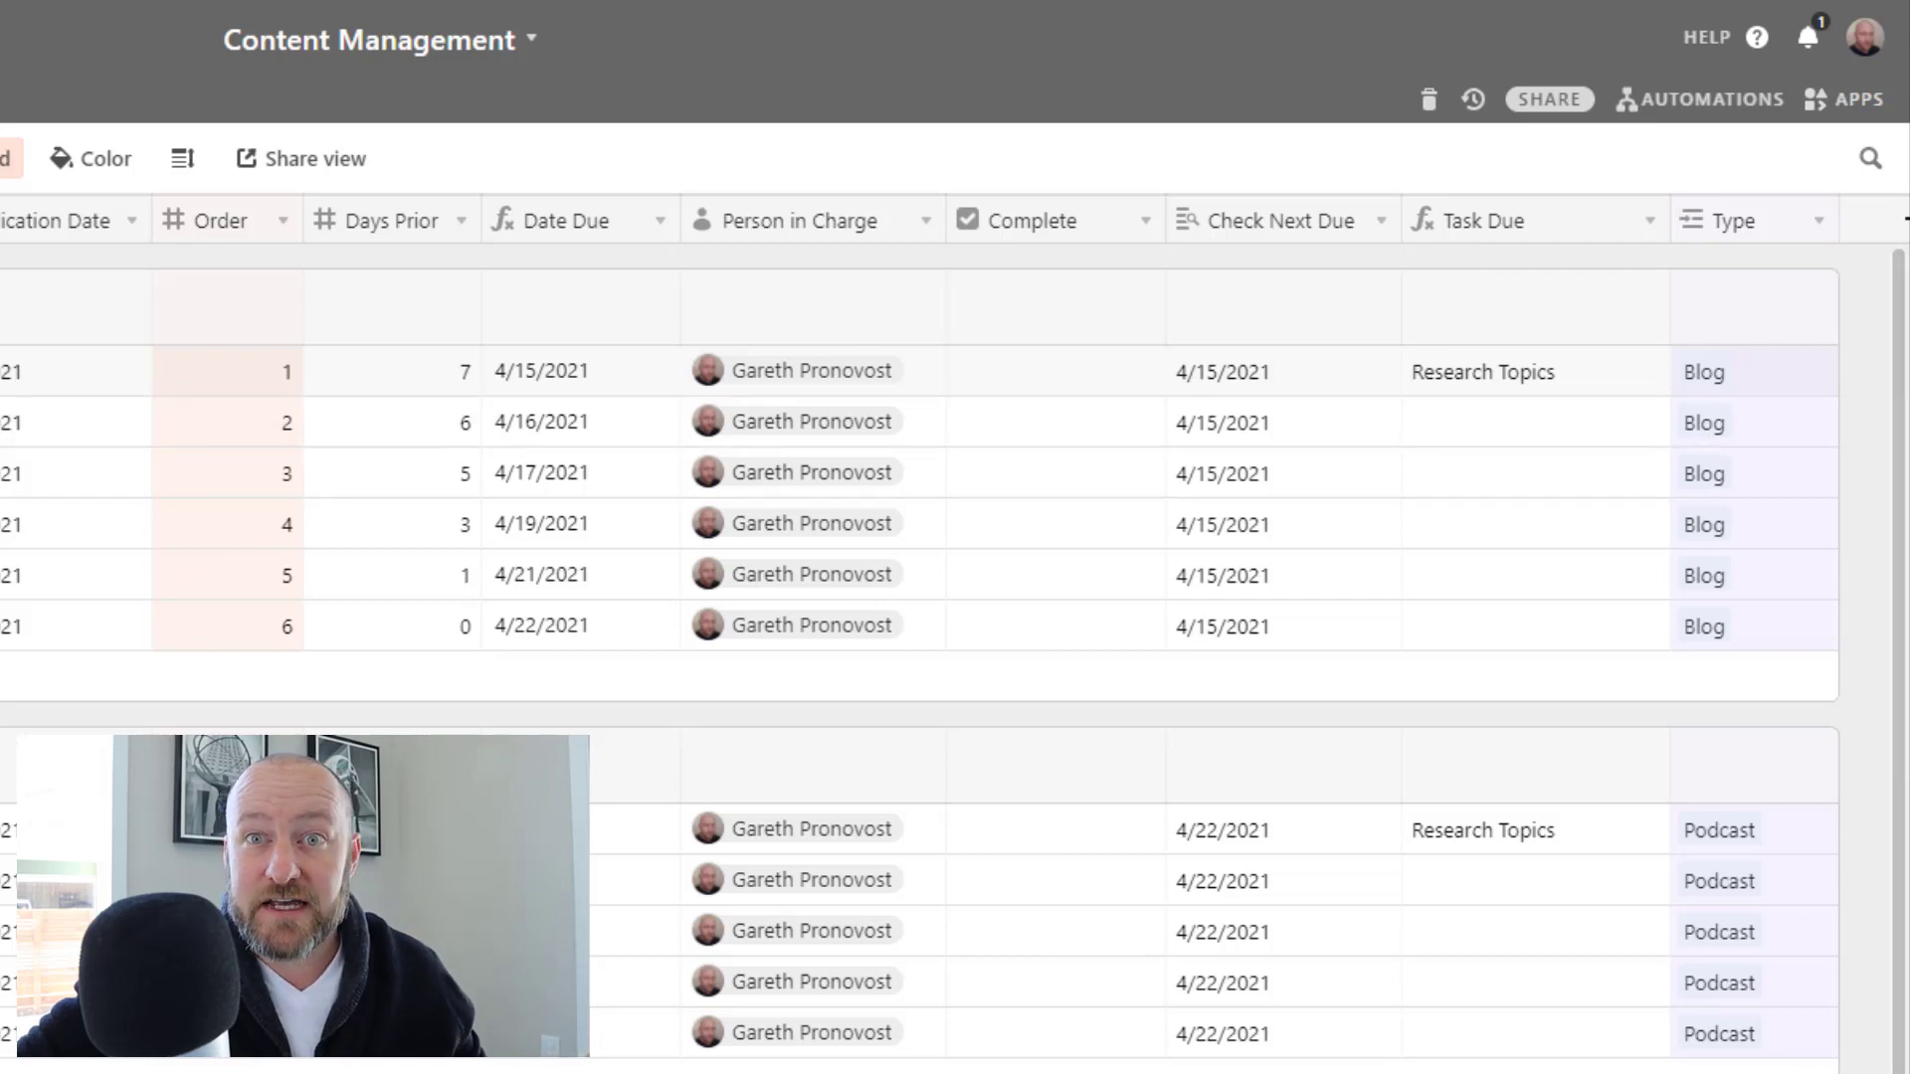
In the apps dashboard, review the settings of the Create records for multiple templates script and locate that script in the marketplace.
left_click(1843, 105)
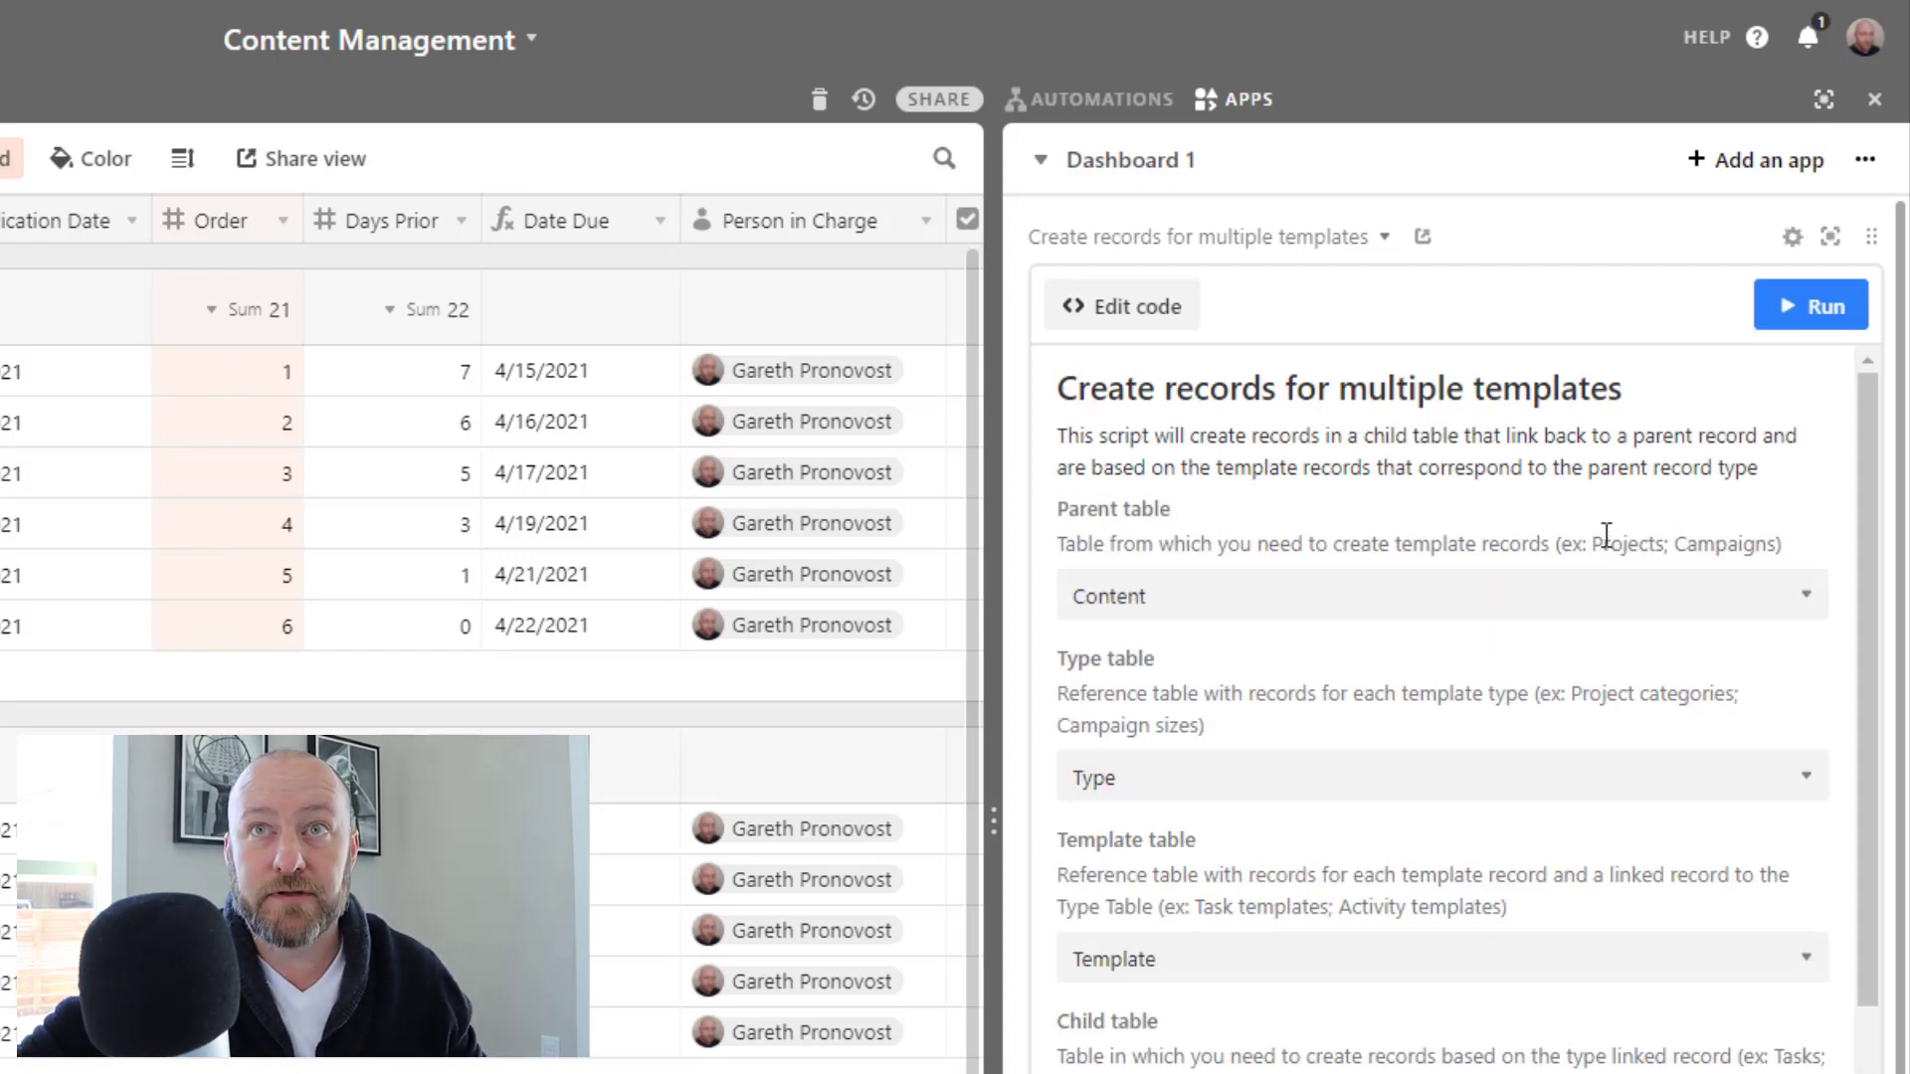
scroll(1561, 981, "down", 10)
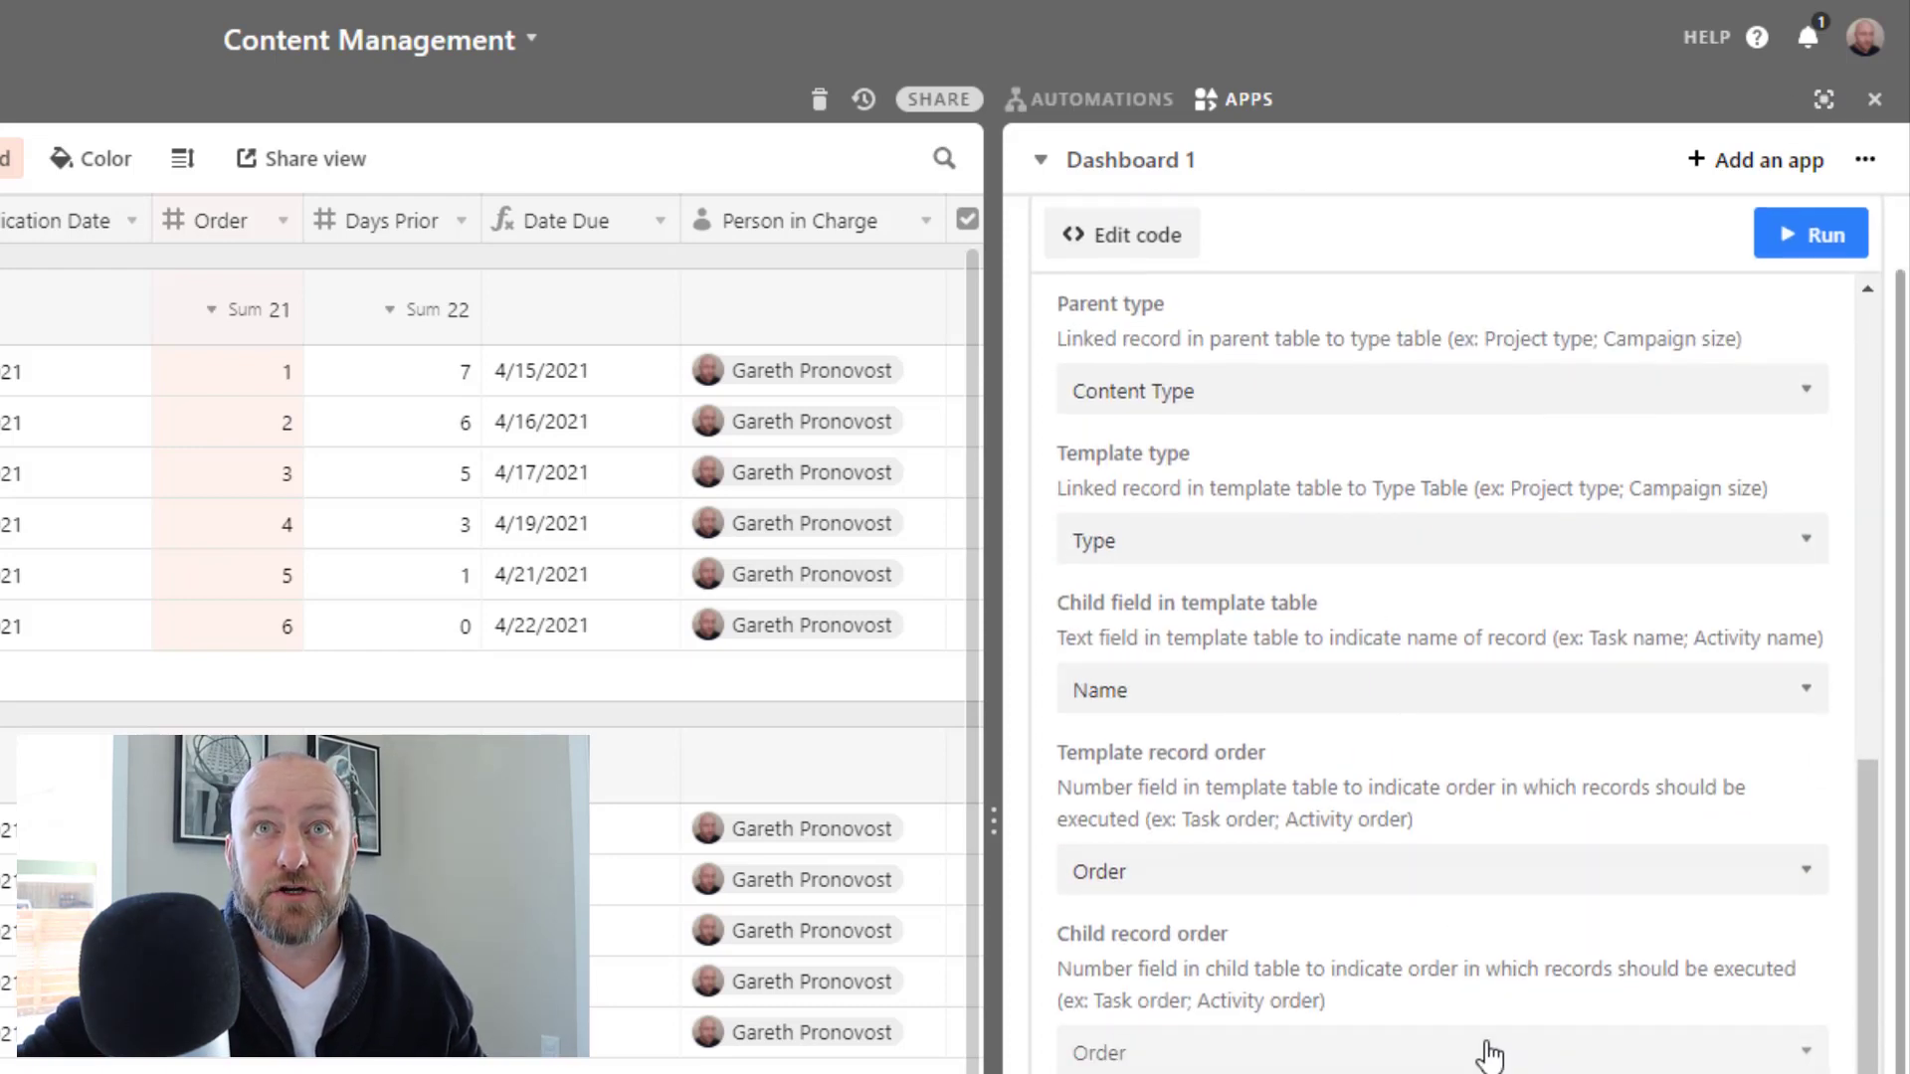
left_click(1756, 159)
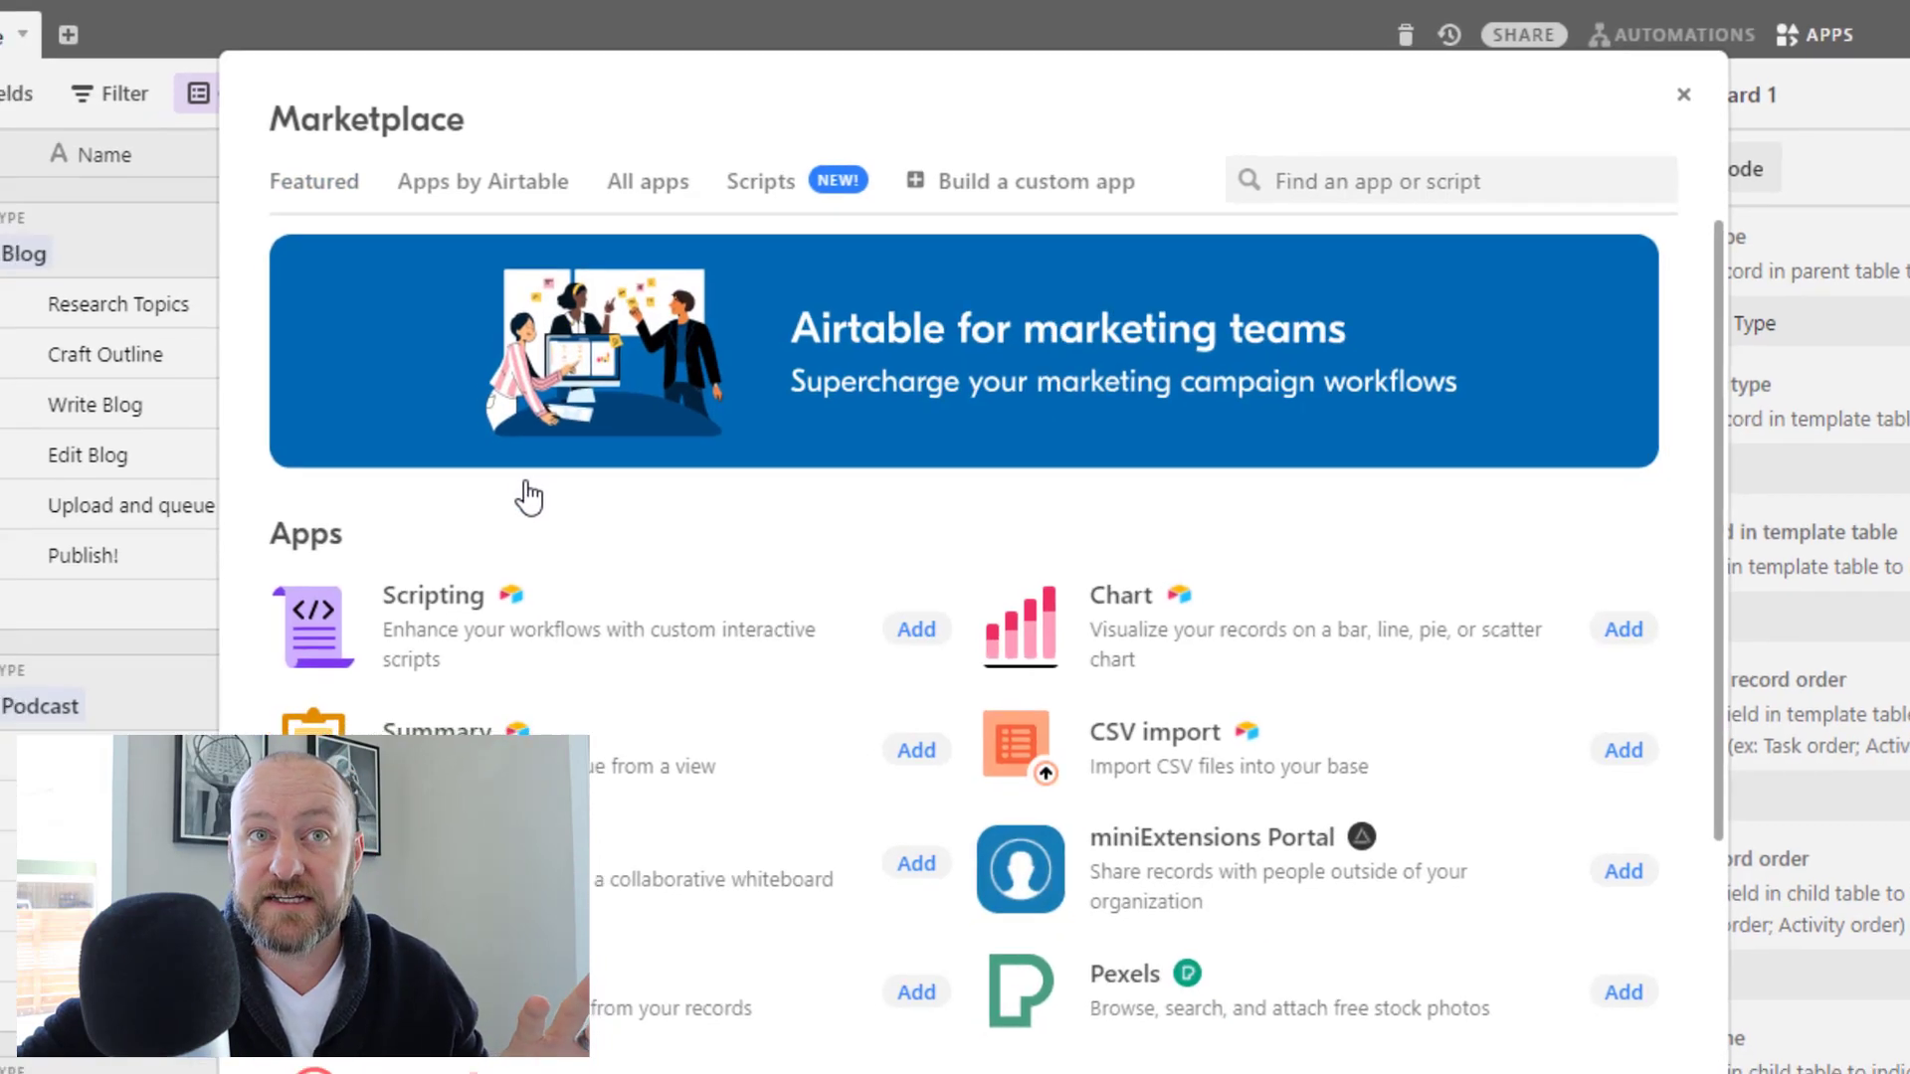
scroll(1038, 696, "down", 5)
scroll(1259, 516, "down", 2)
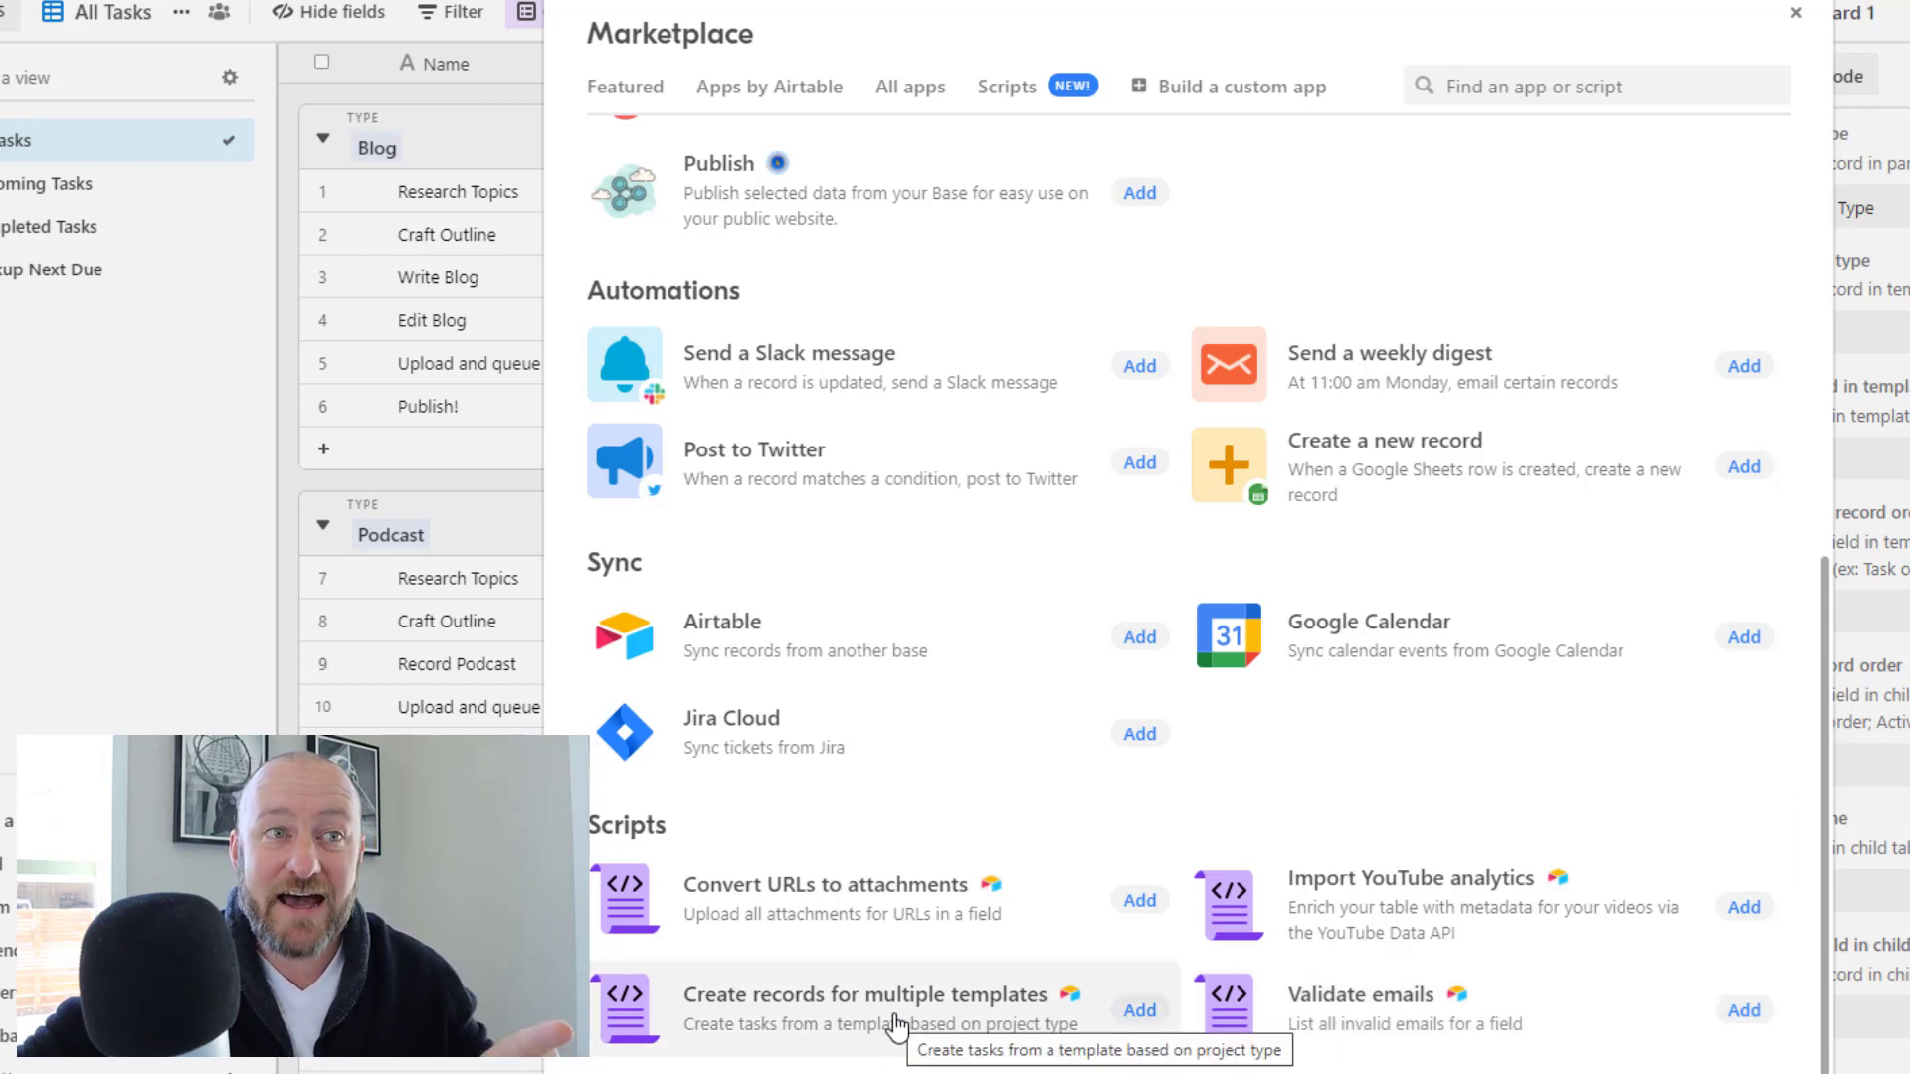
left_click(1799, 12)
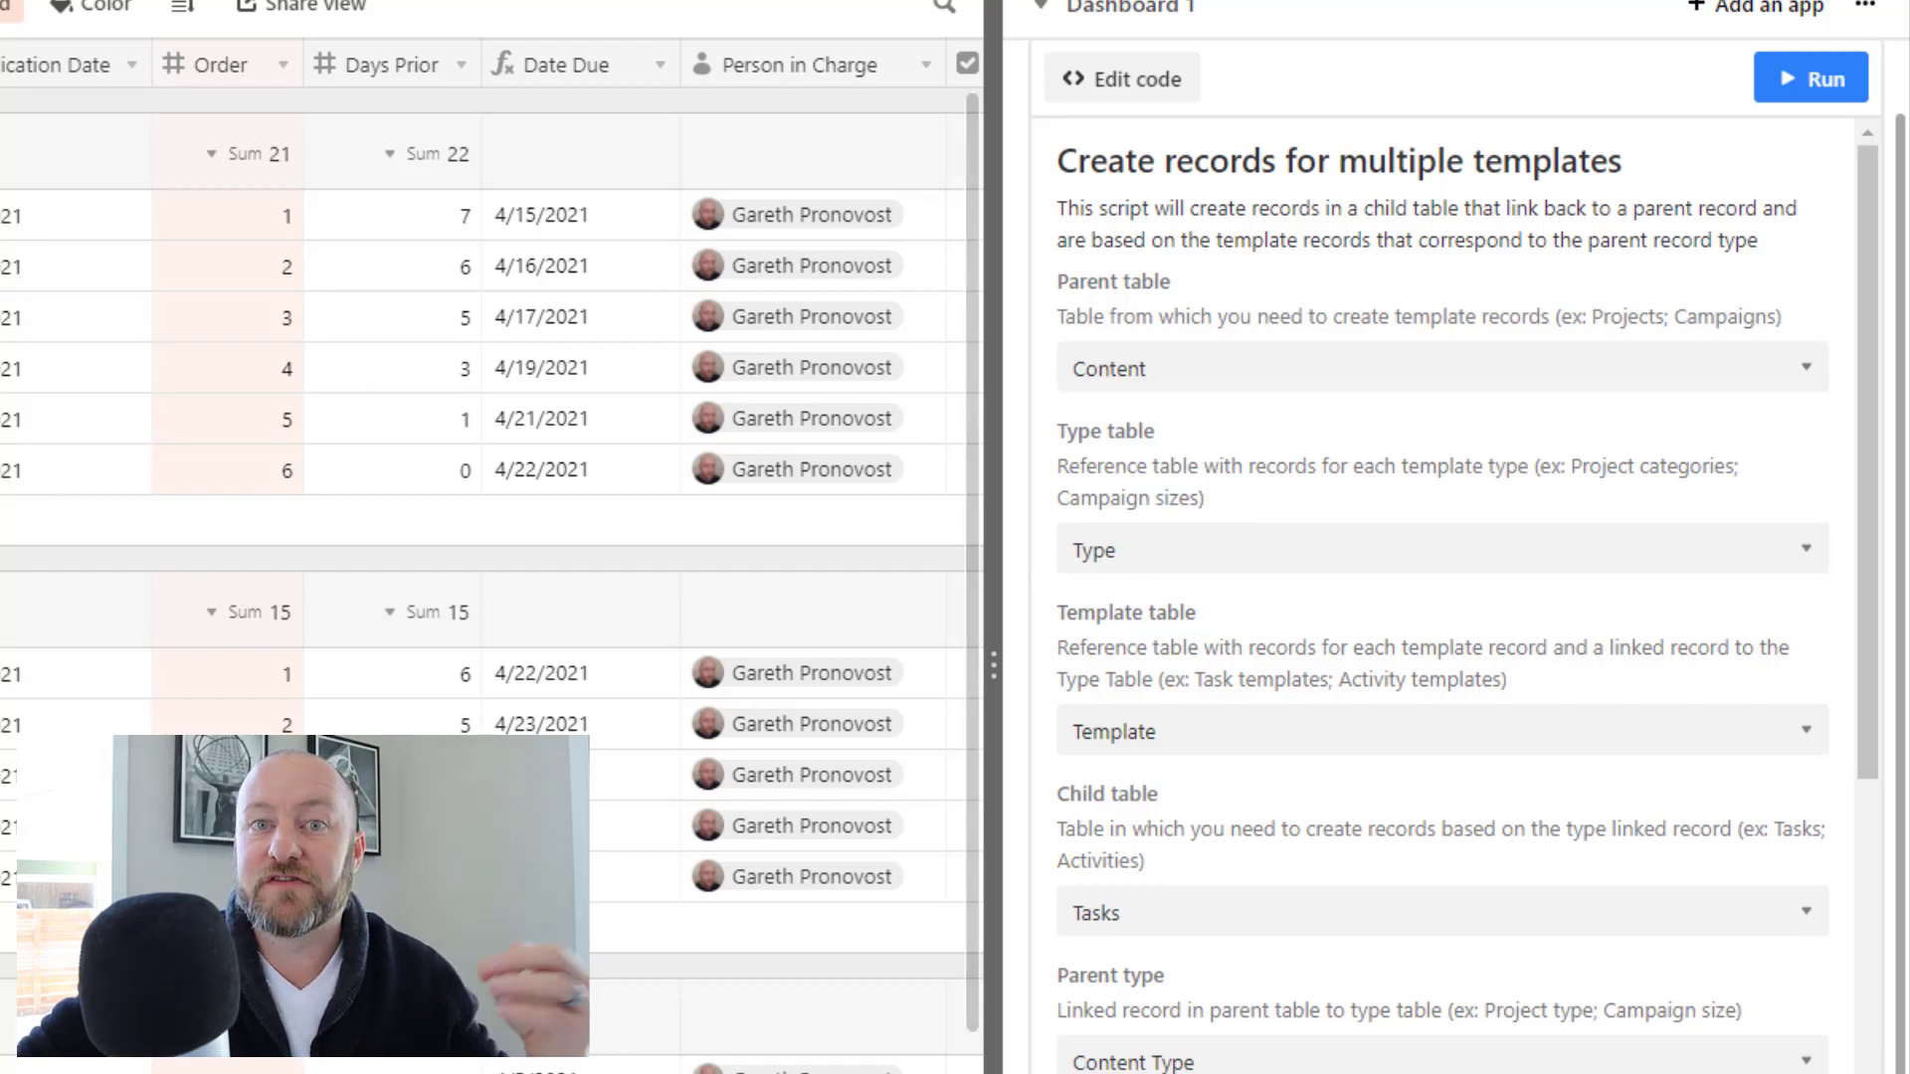
scroll(1473, 648, "down", 6)
scroll(1468, 646, "down", 2)
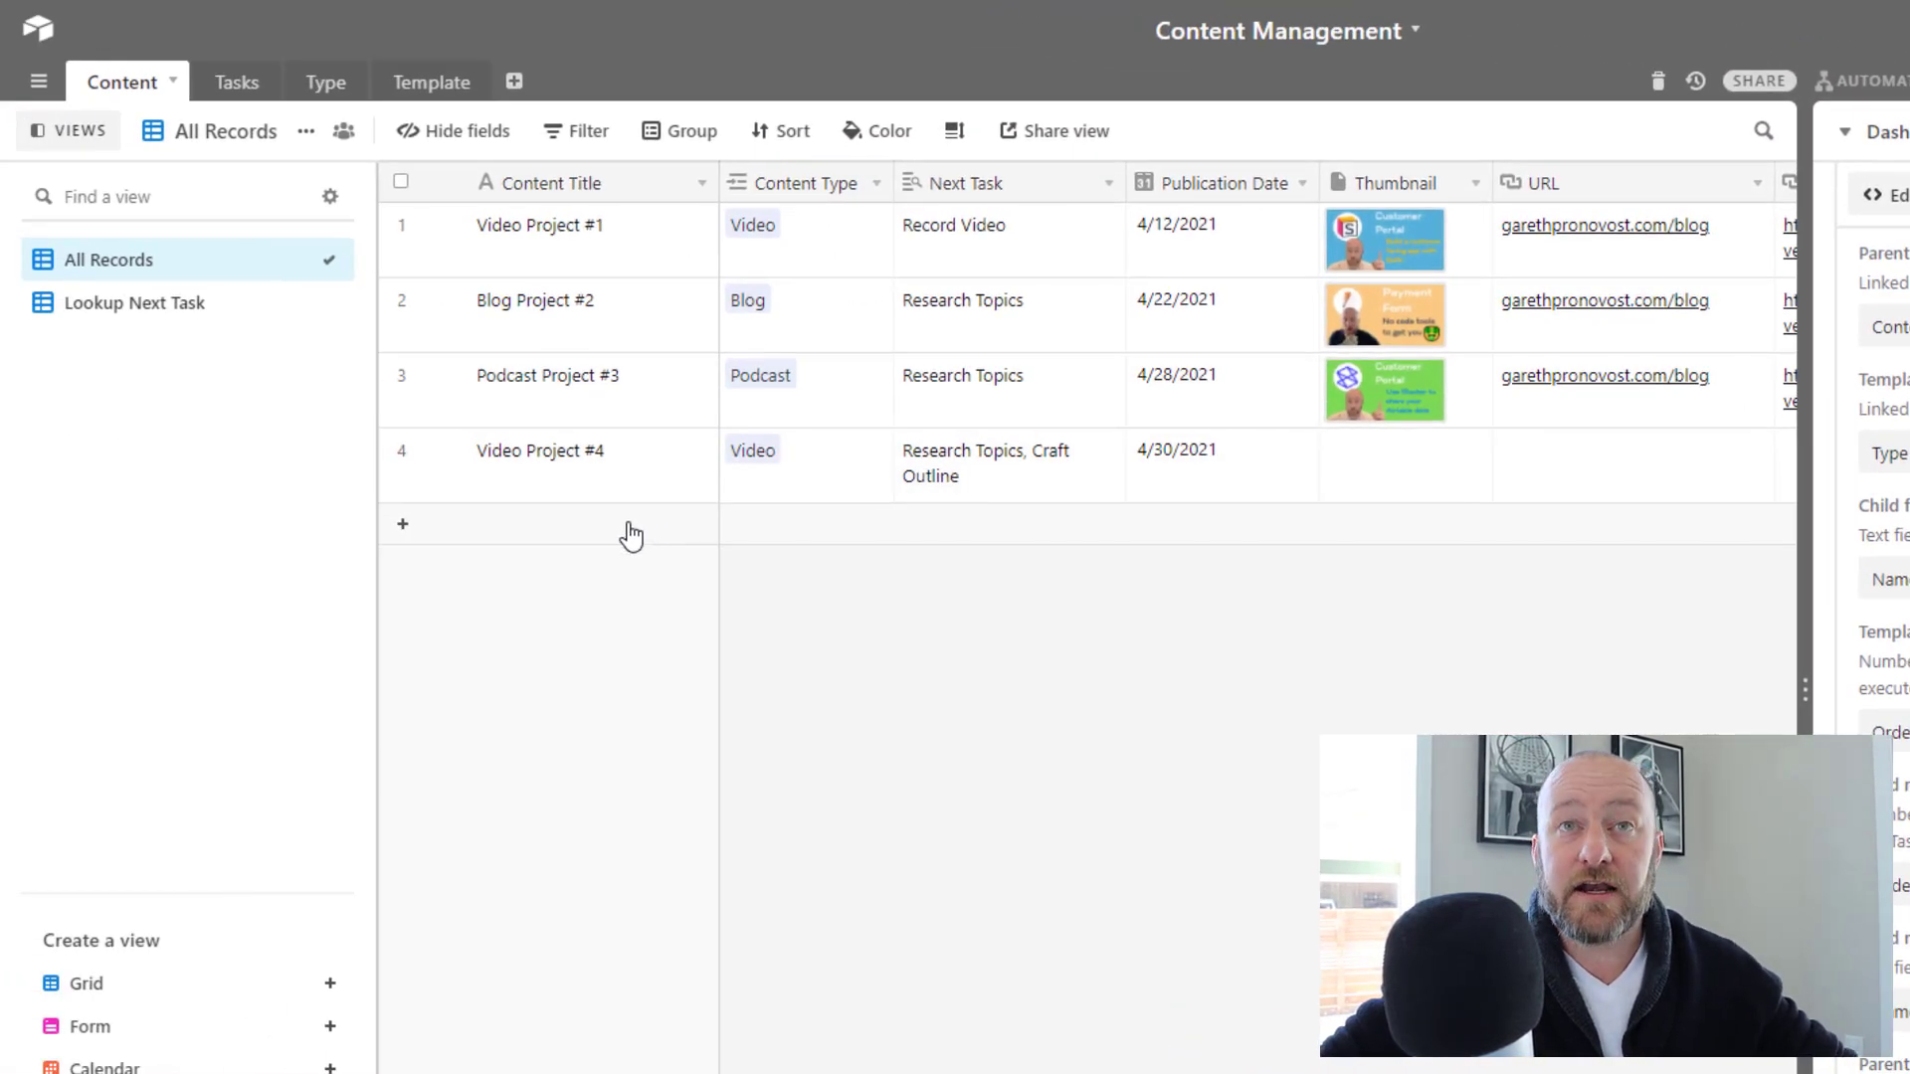
Add a record titled Blog Project #5 to the Content table and link its content type to Blog.
left_click(632, 537)
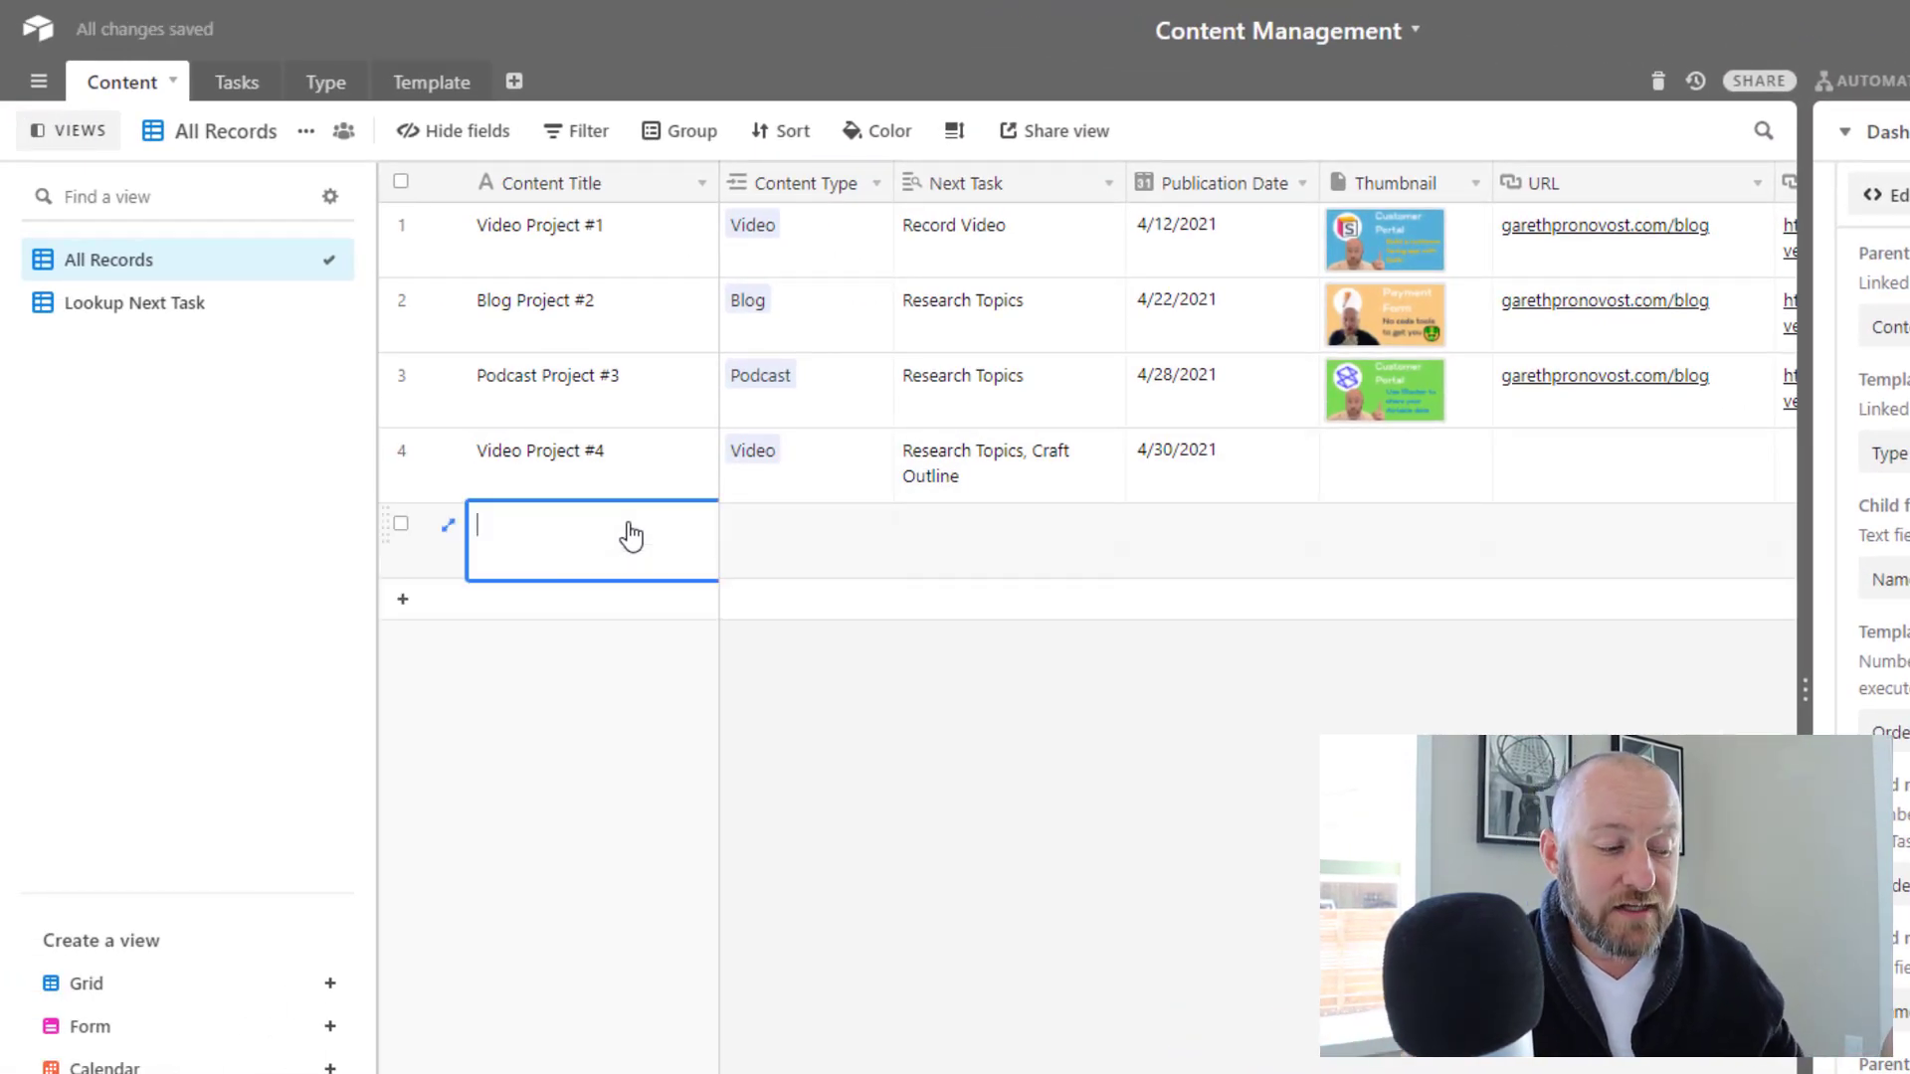
type("B")
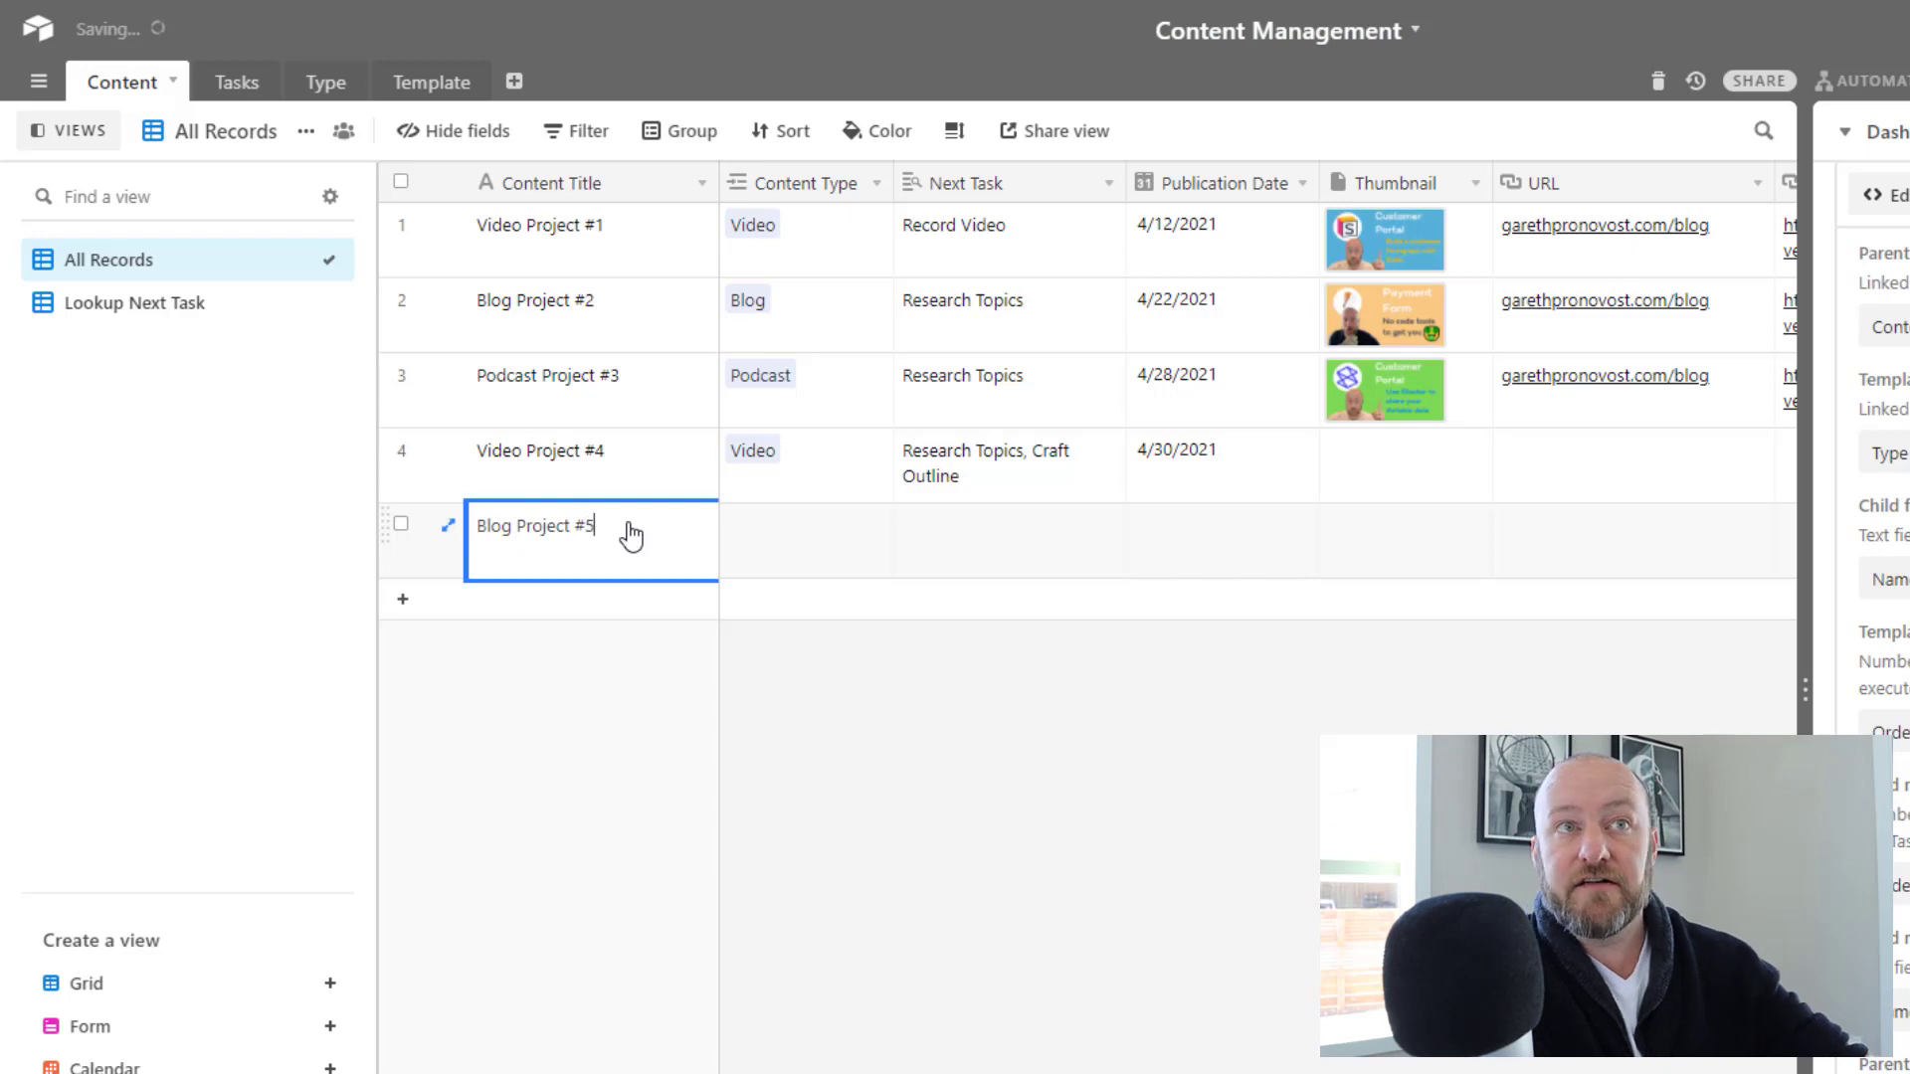
type("log Project #5")
key("Tab")
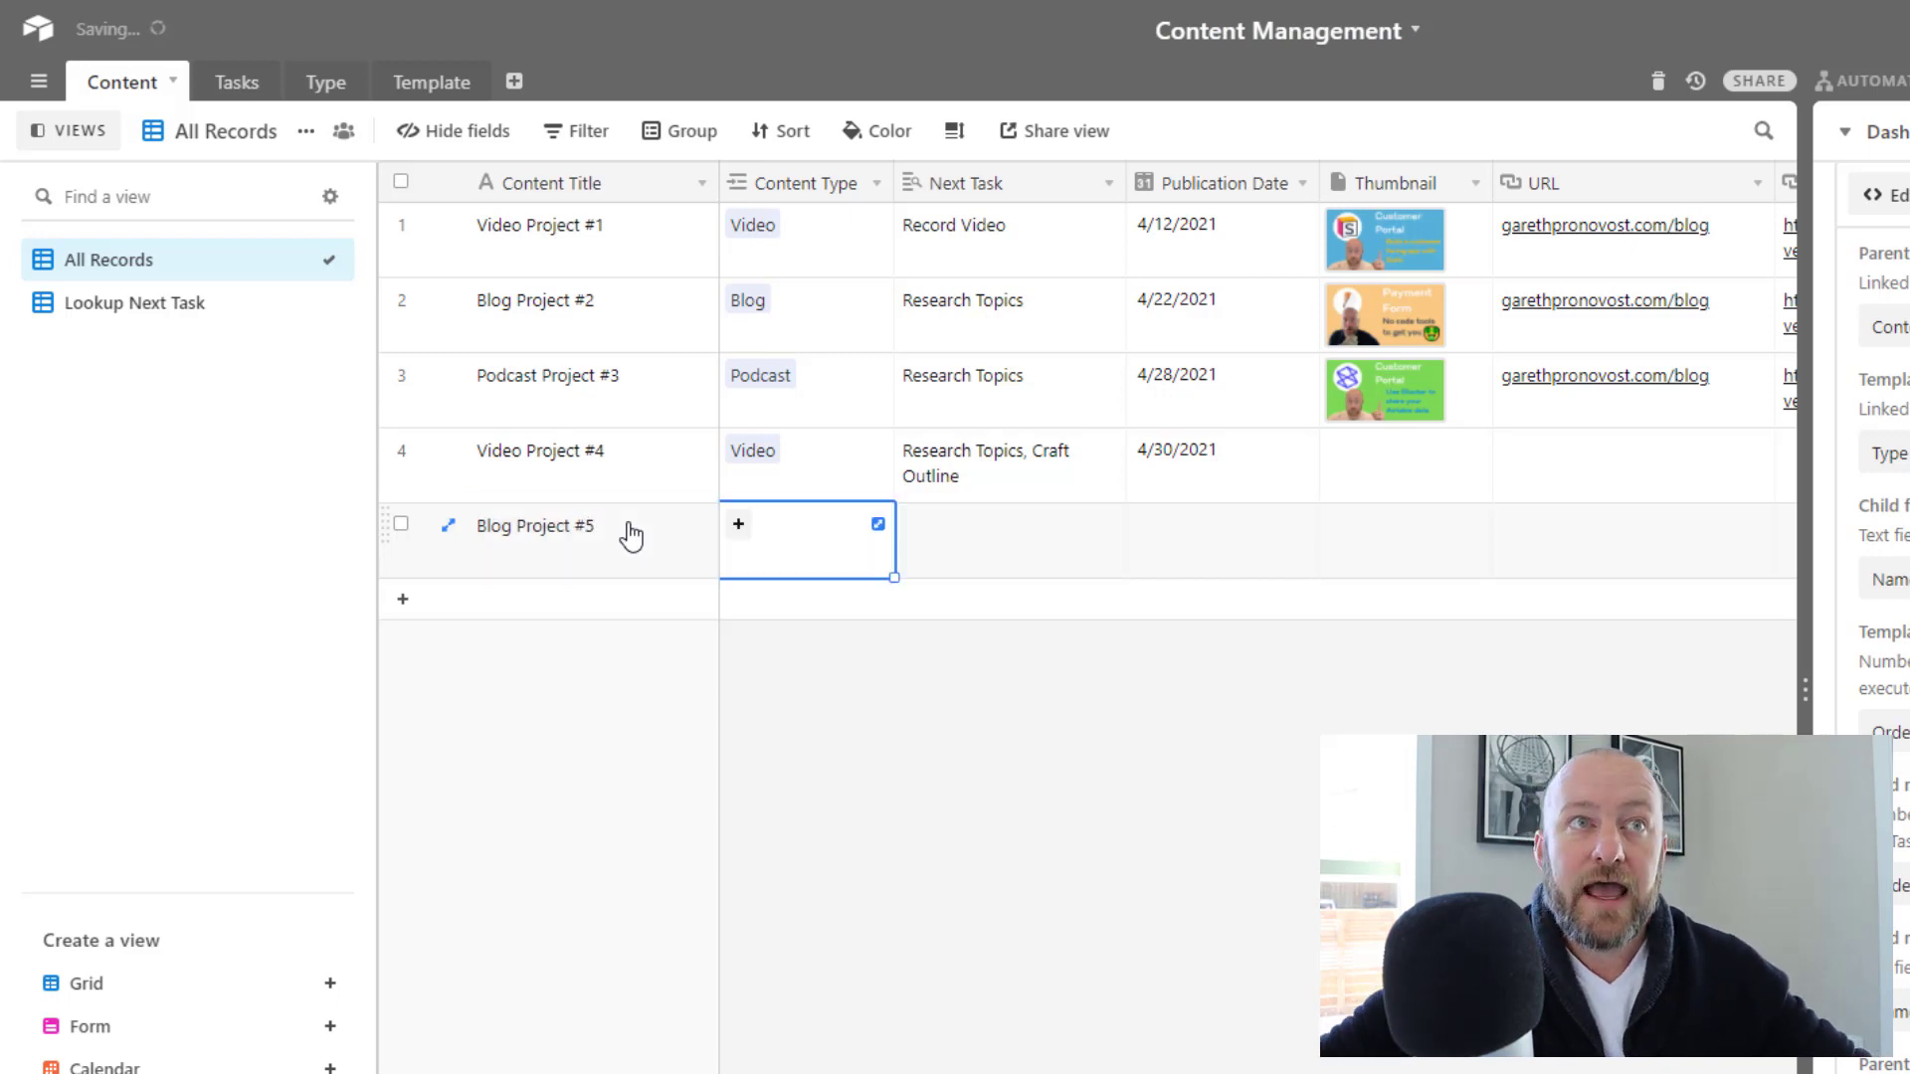
left_click(738, 524)
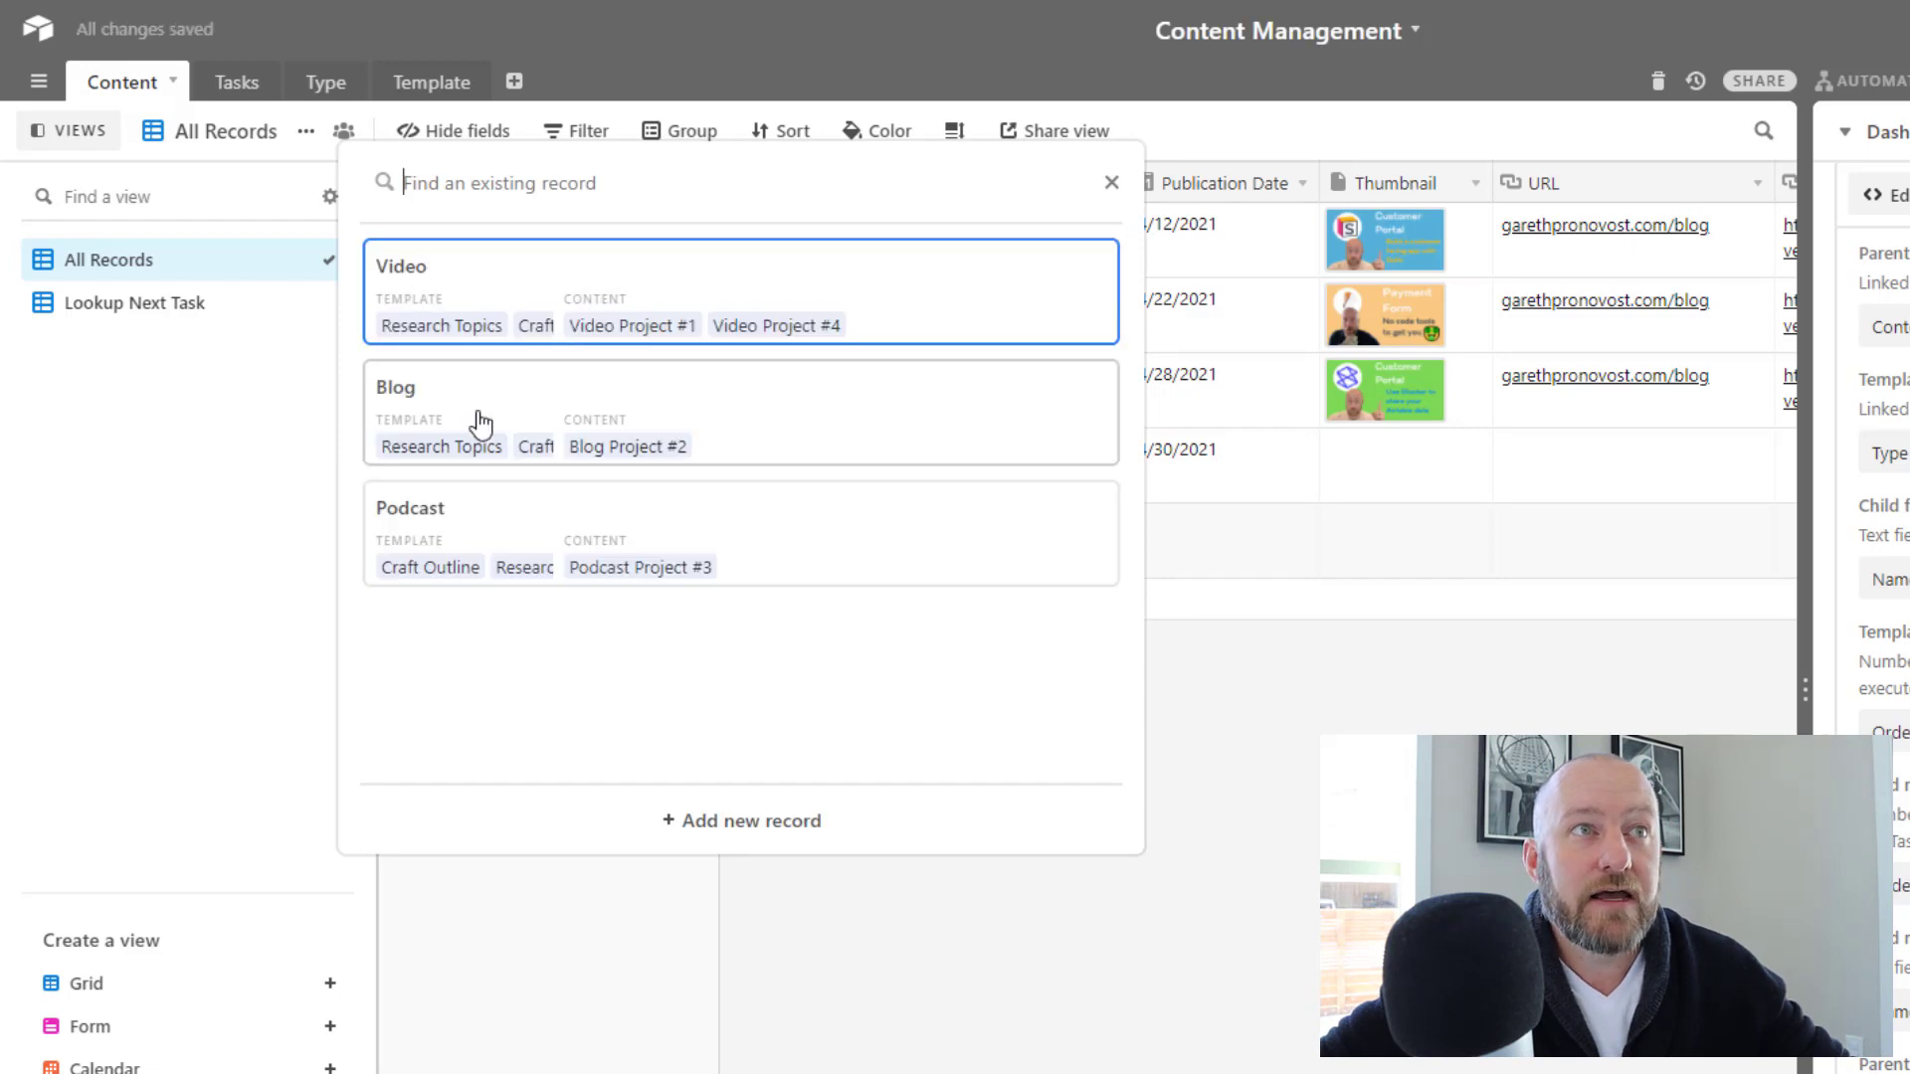
left_click(476, 426)
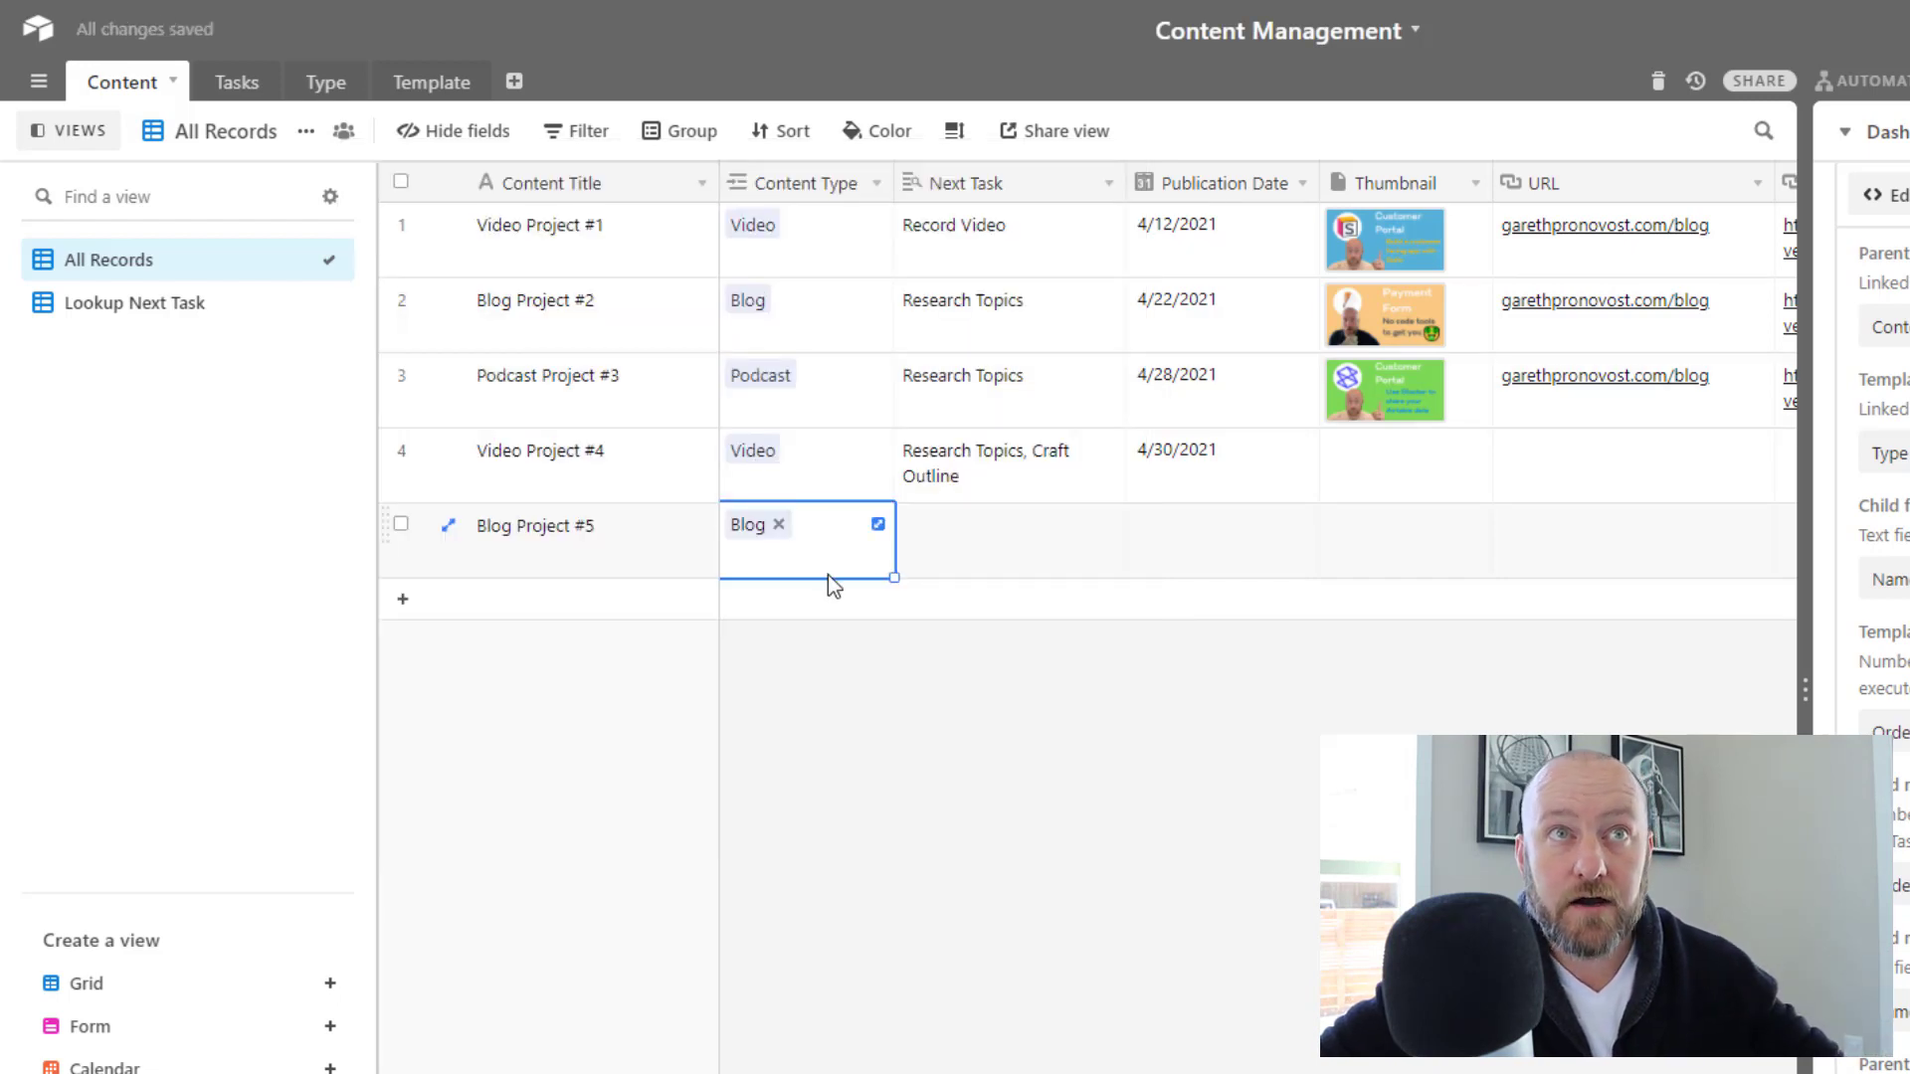
Set Blog Project #5's publication date to 5/15/2021 and go to its Tasks field.
left_click(1175, 546)
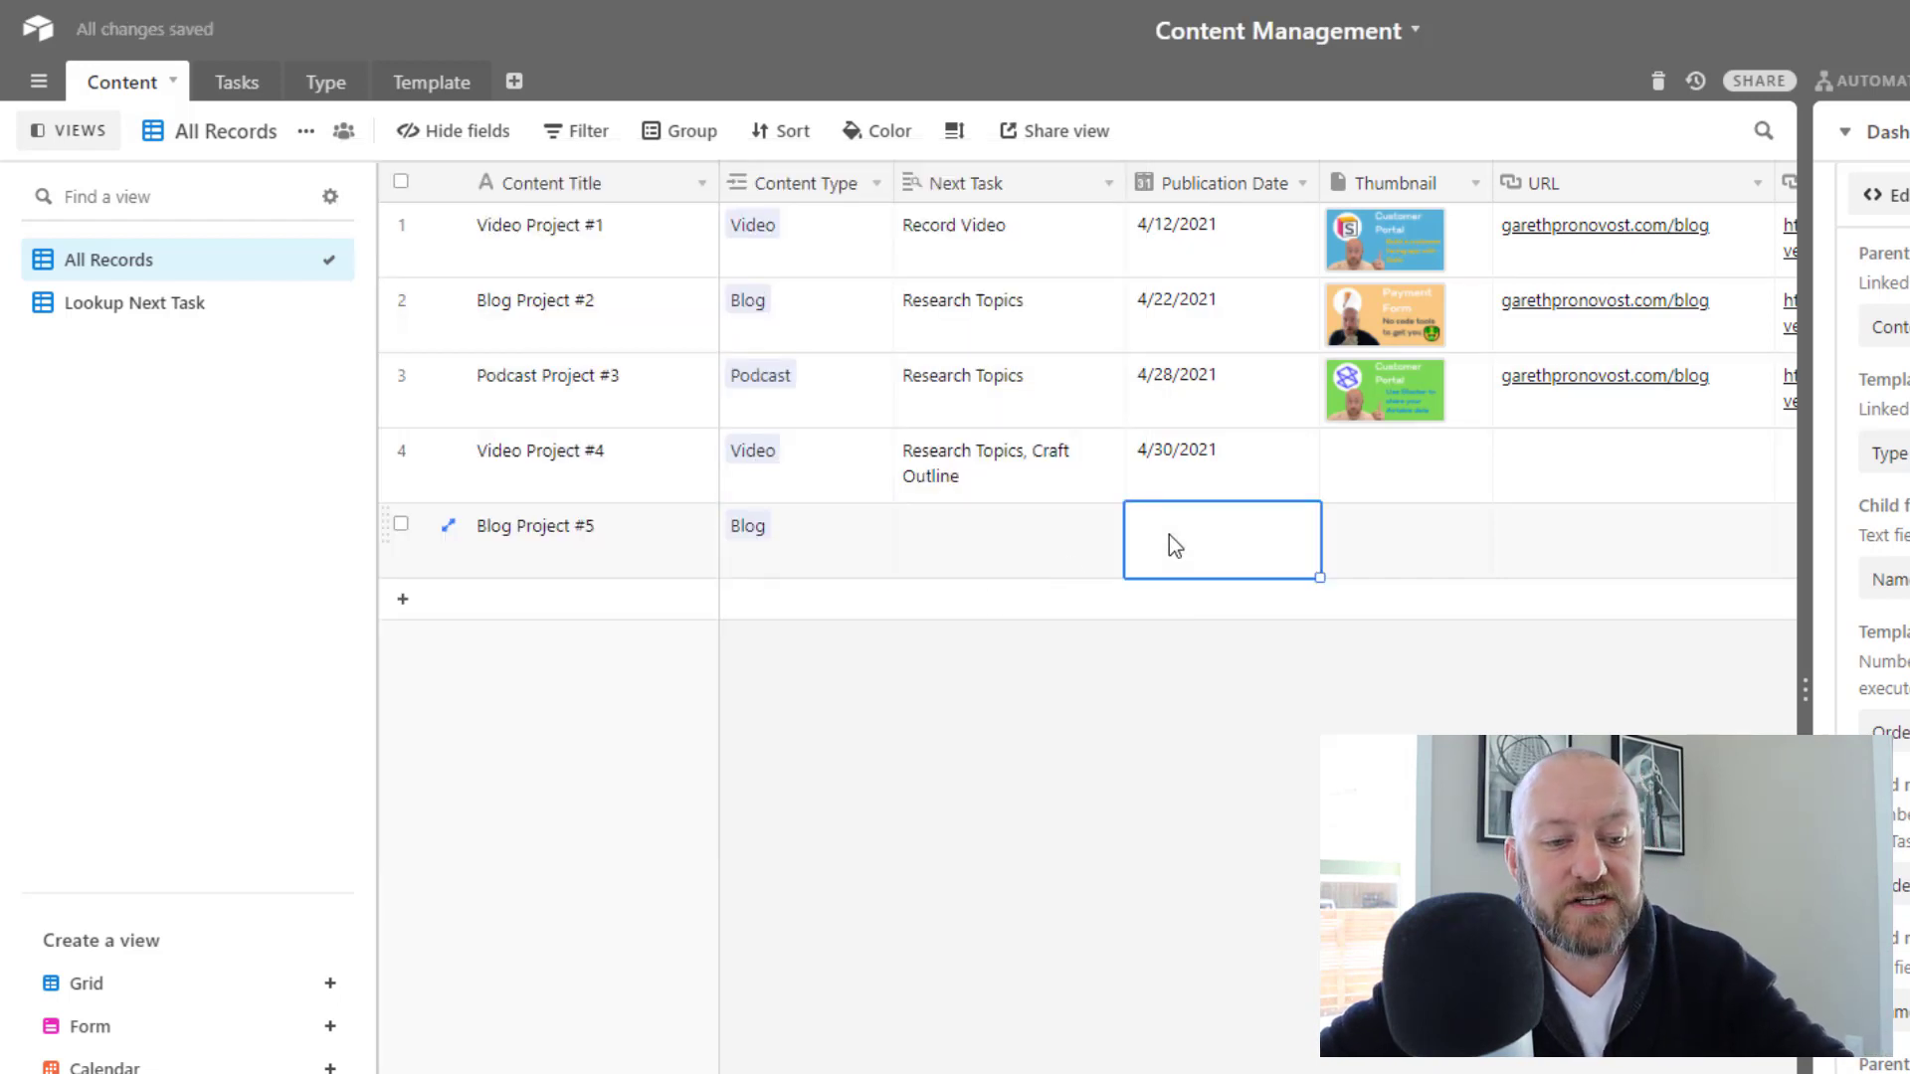
type("5/15")
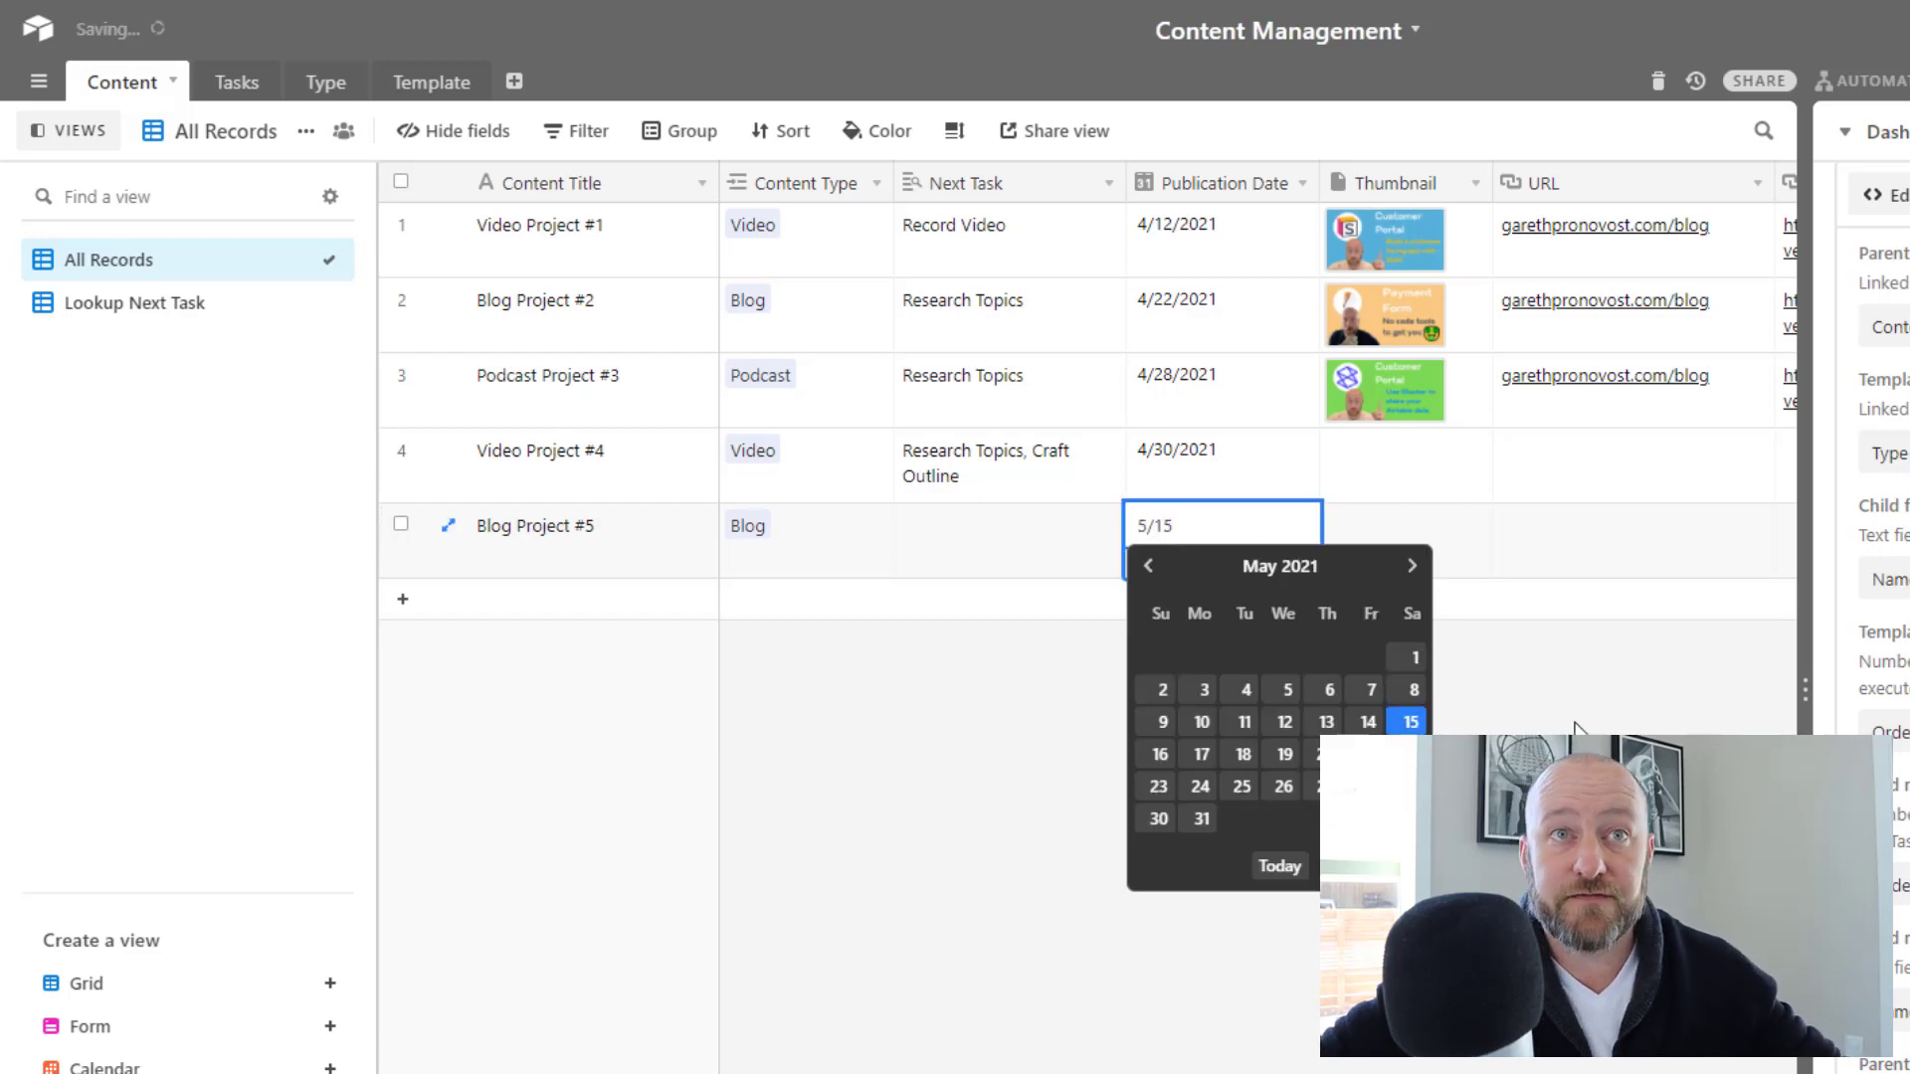
key("Return")
key("Tab")
key("Tab")
key("Tab")
key("Tab")
key("Tab")
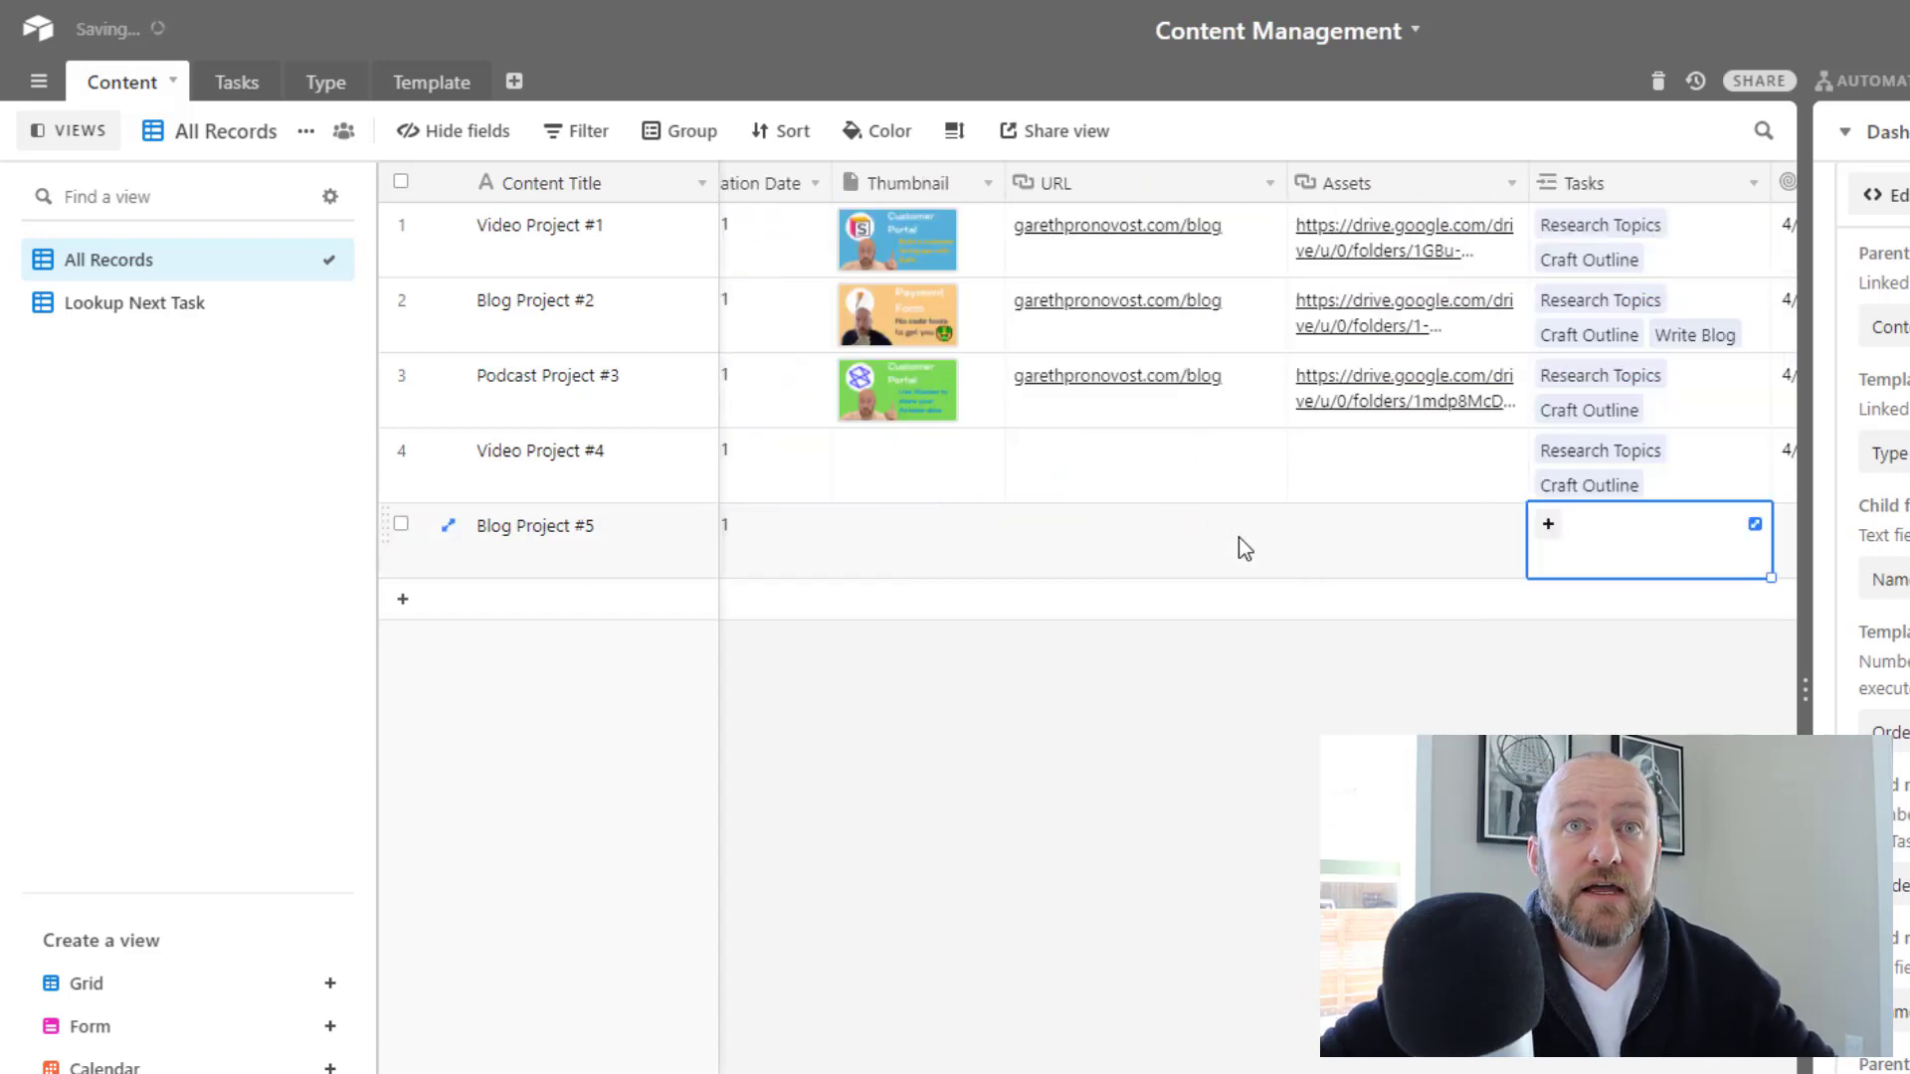
Run the Create records for multiple templates script for the Blog Project #5 record.
left_click(1415, 563)
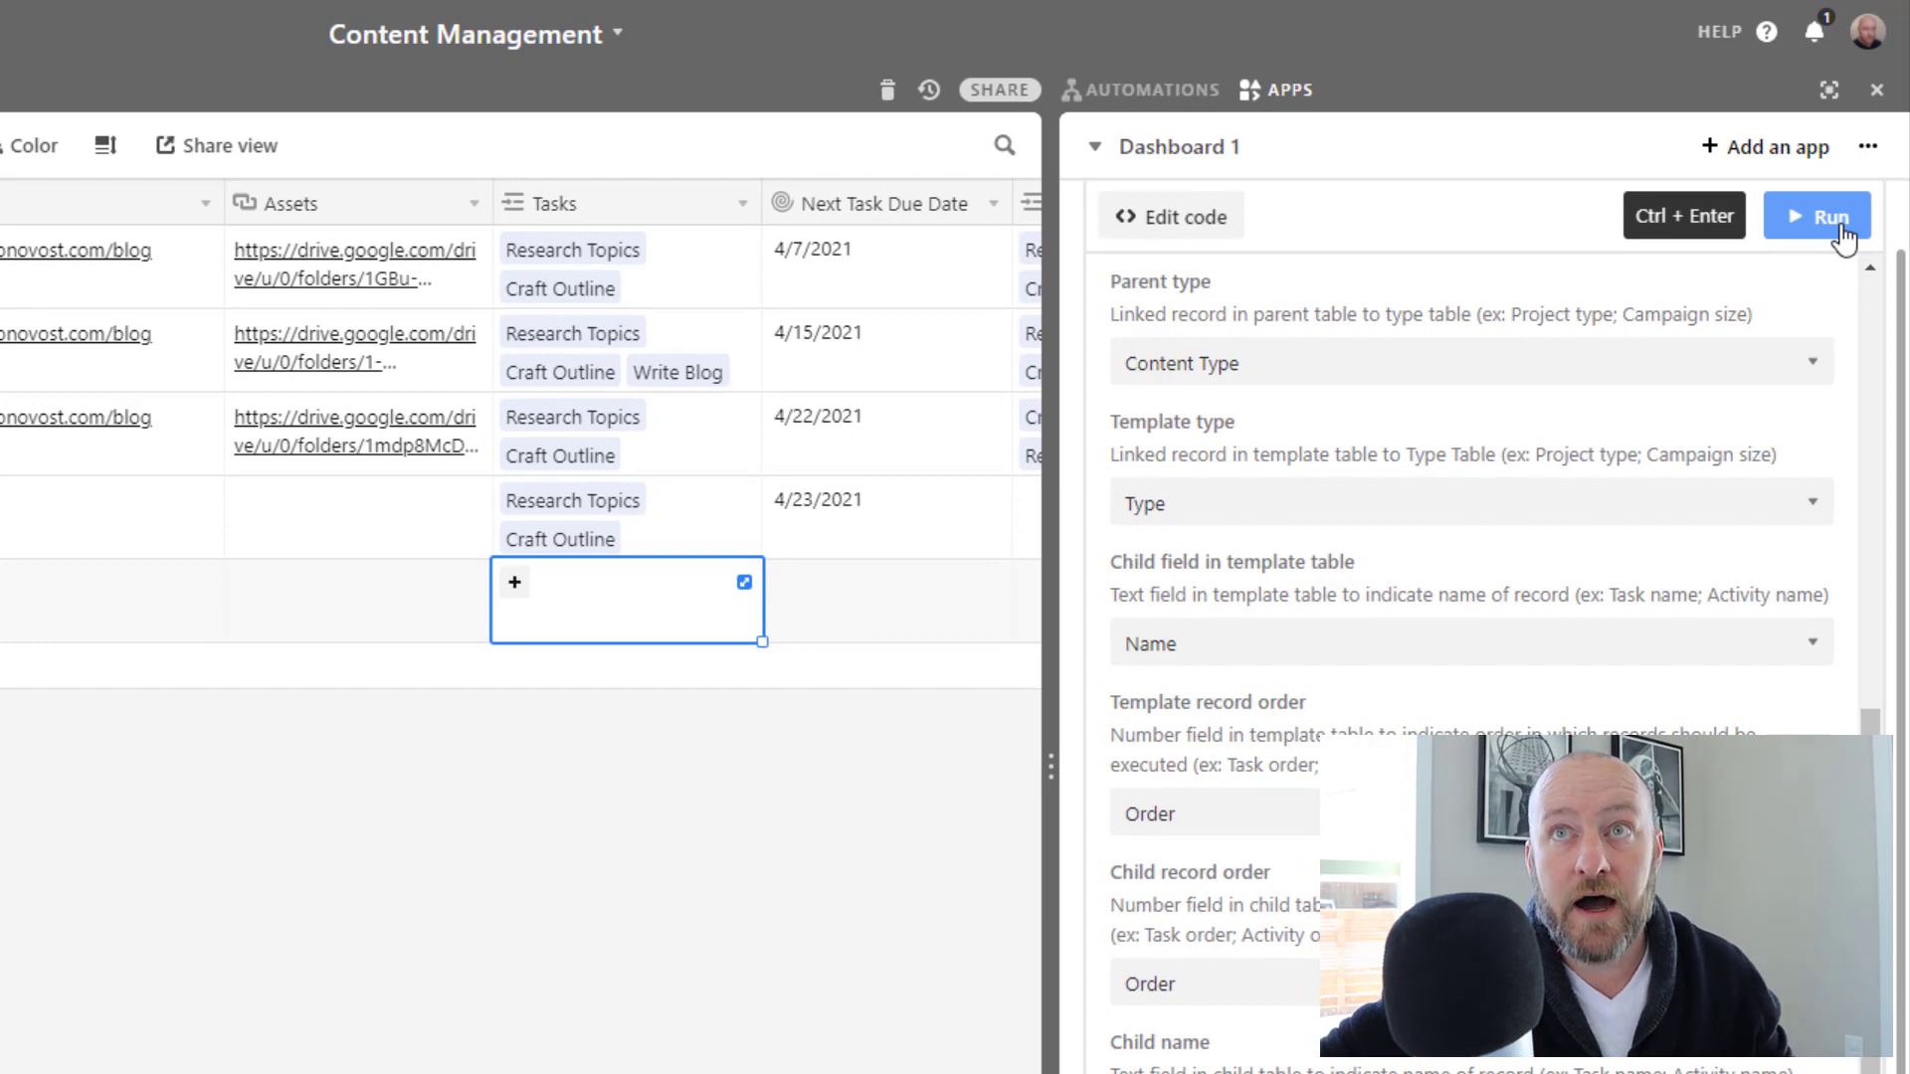
left_click(1830, 216)
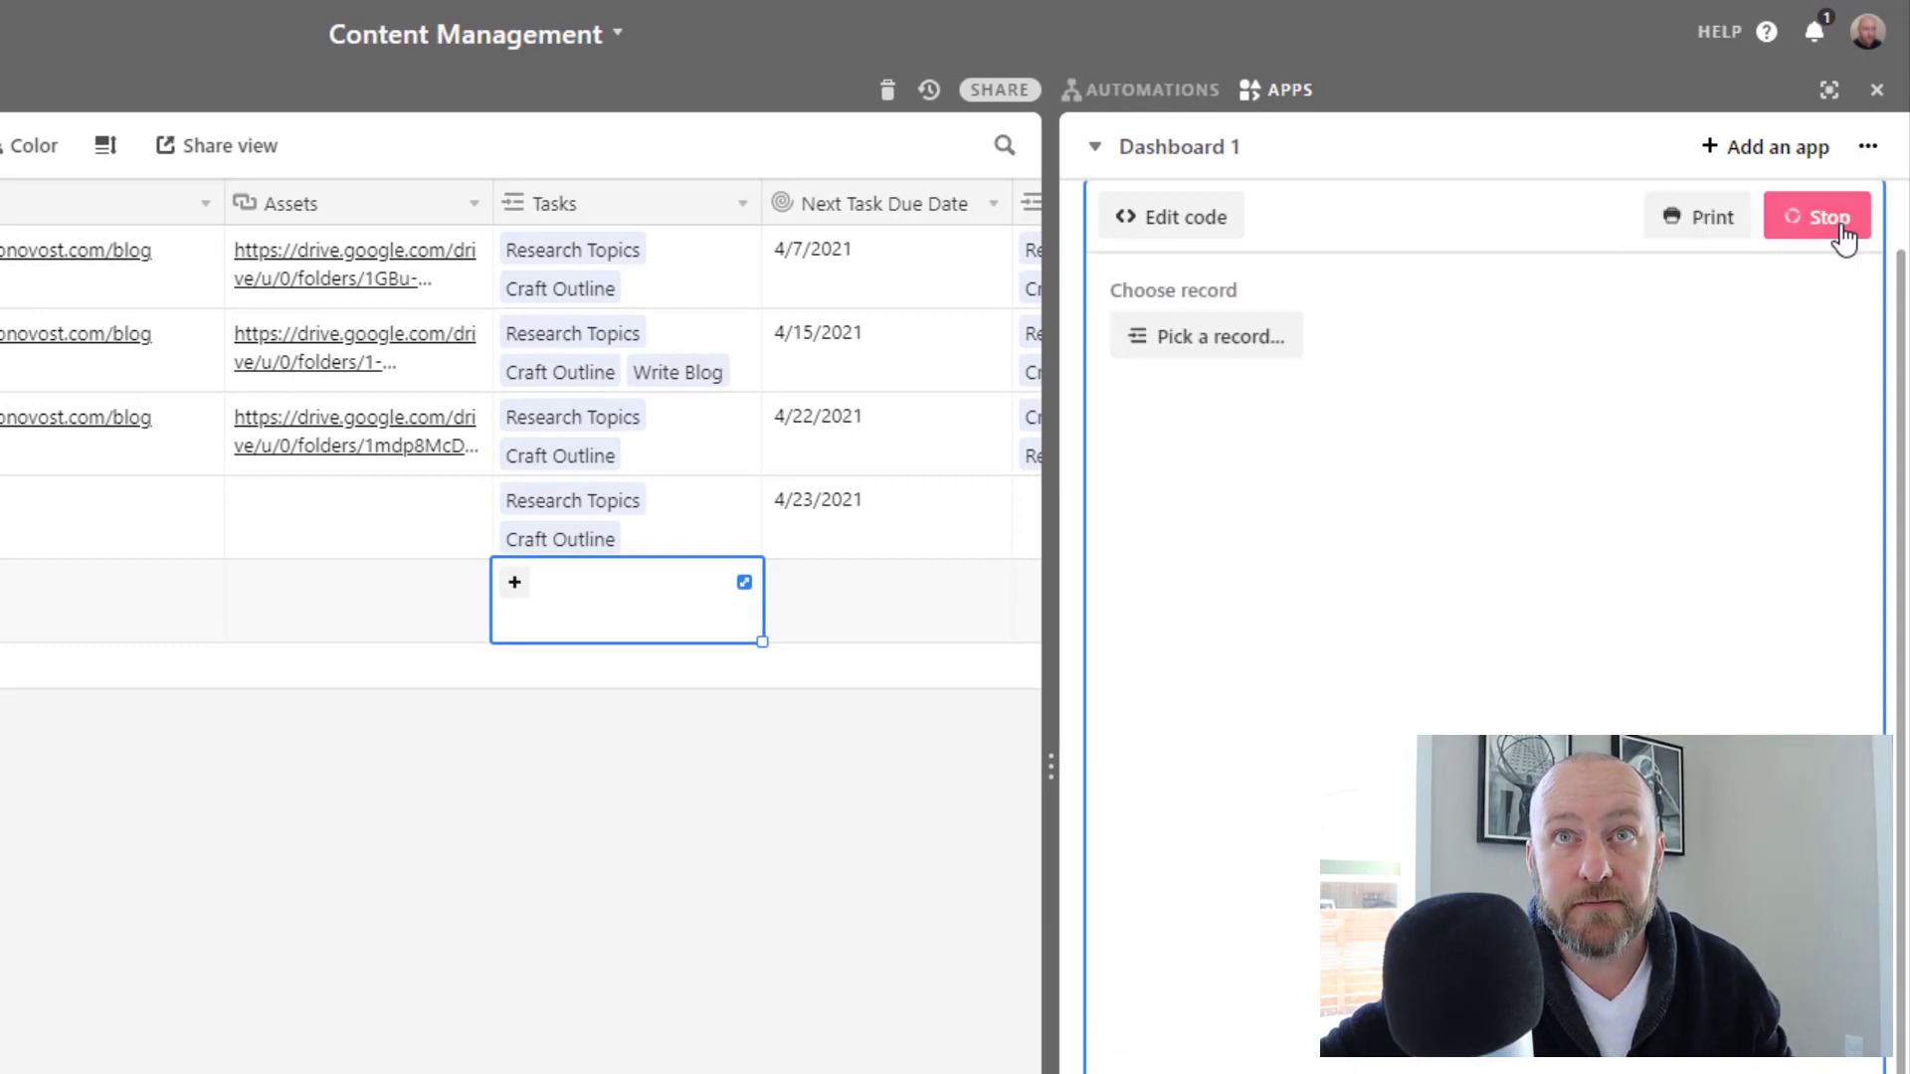
left_click(1226, 344)
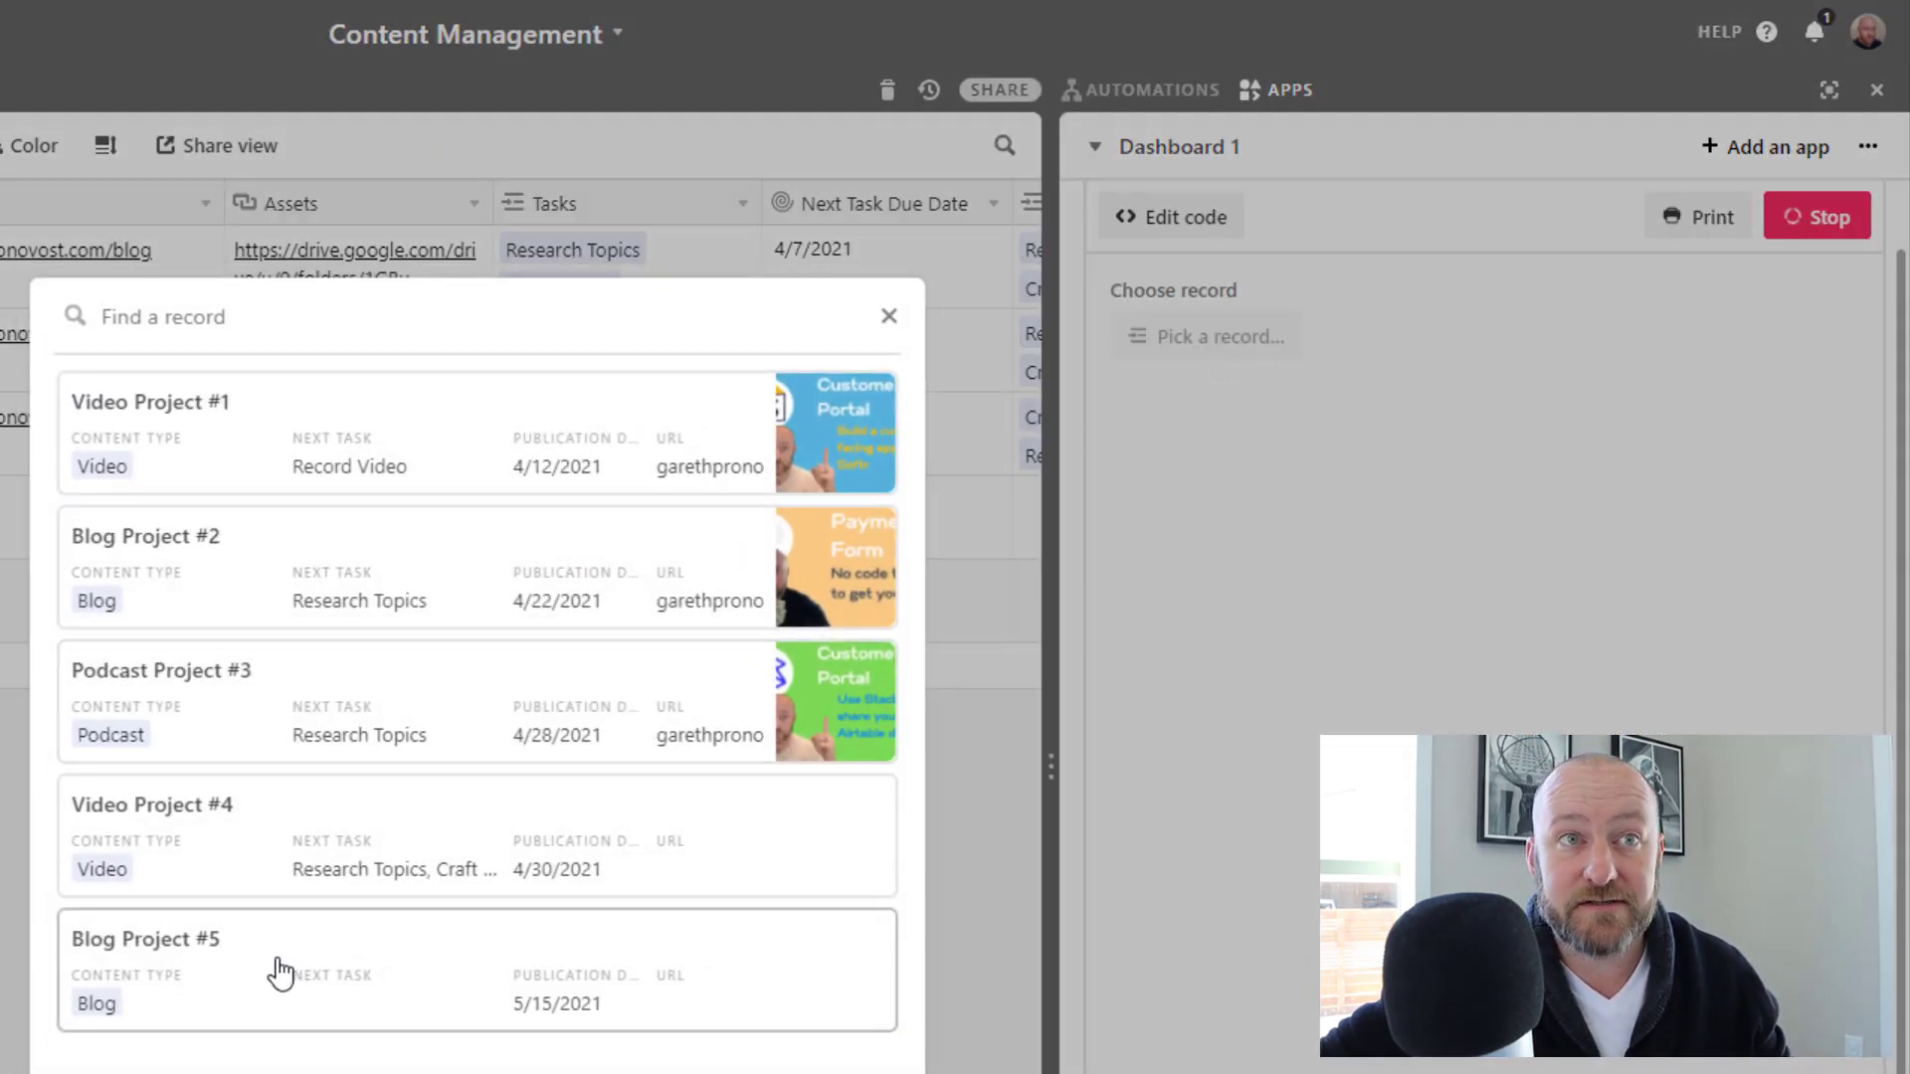
left_click(159, 965)
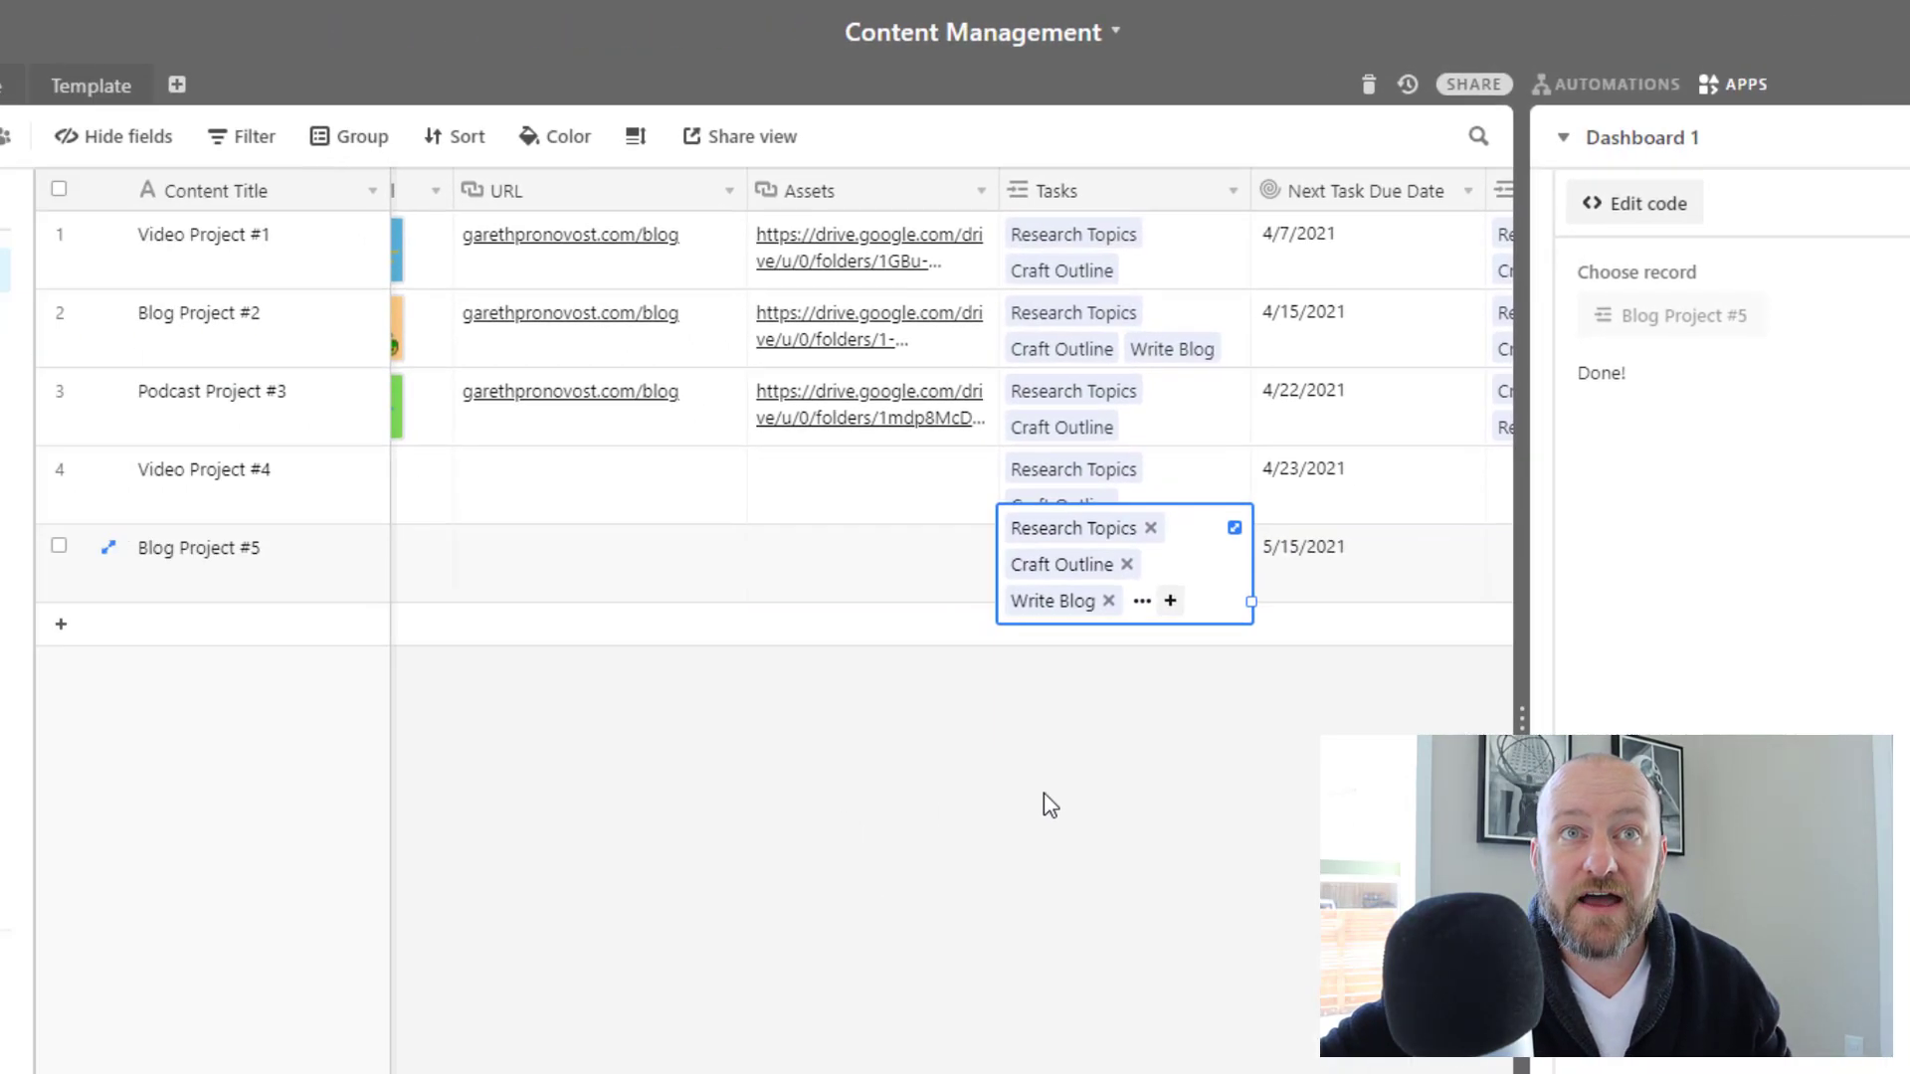
In the Template table, review the Type field of the Blog group's tasks from Research Topics to Publish!
left_click(1381, 526)
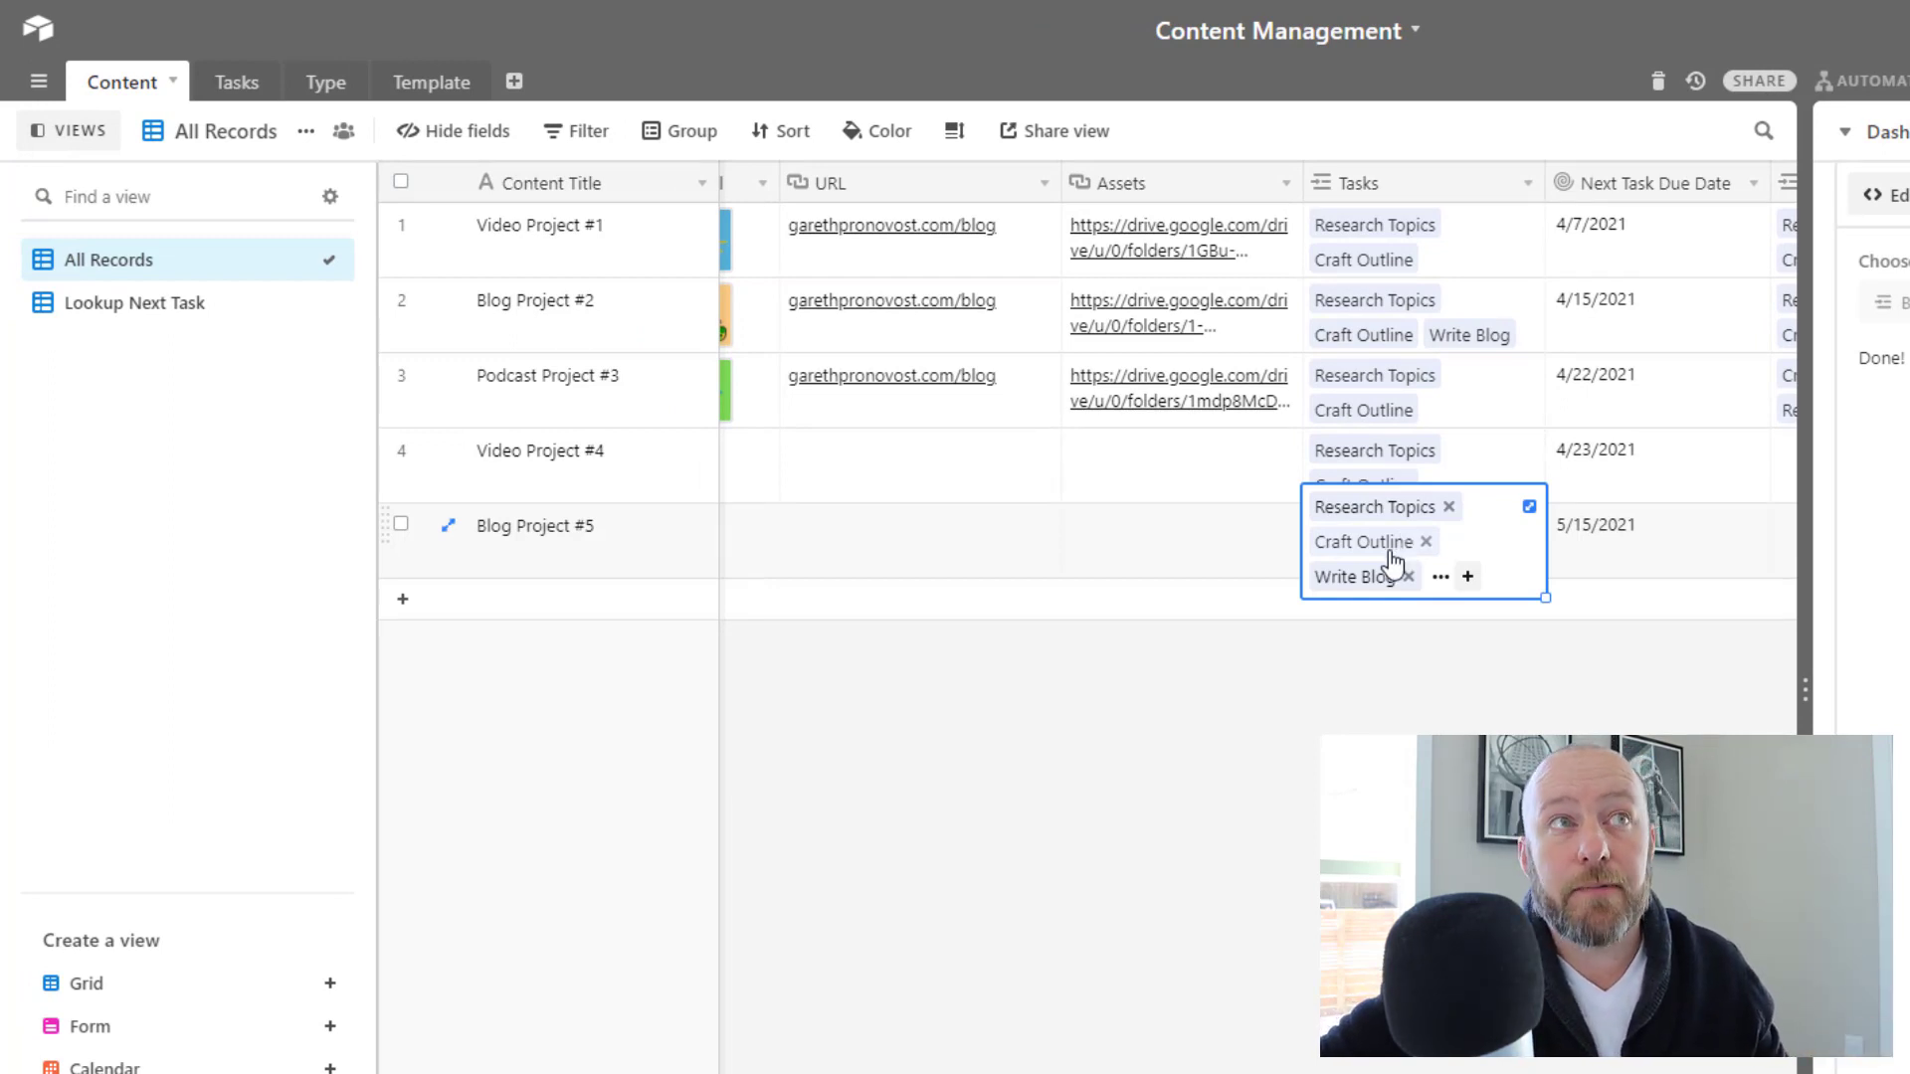
left_click(431, 88)
left_click(641, 344)
key("Right")
key("Right")
key("Right")
key("Right")
key("Right")
key("Right")
key("Right")
key("Right")
key("Right")
key("Right")
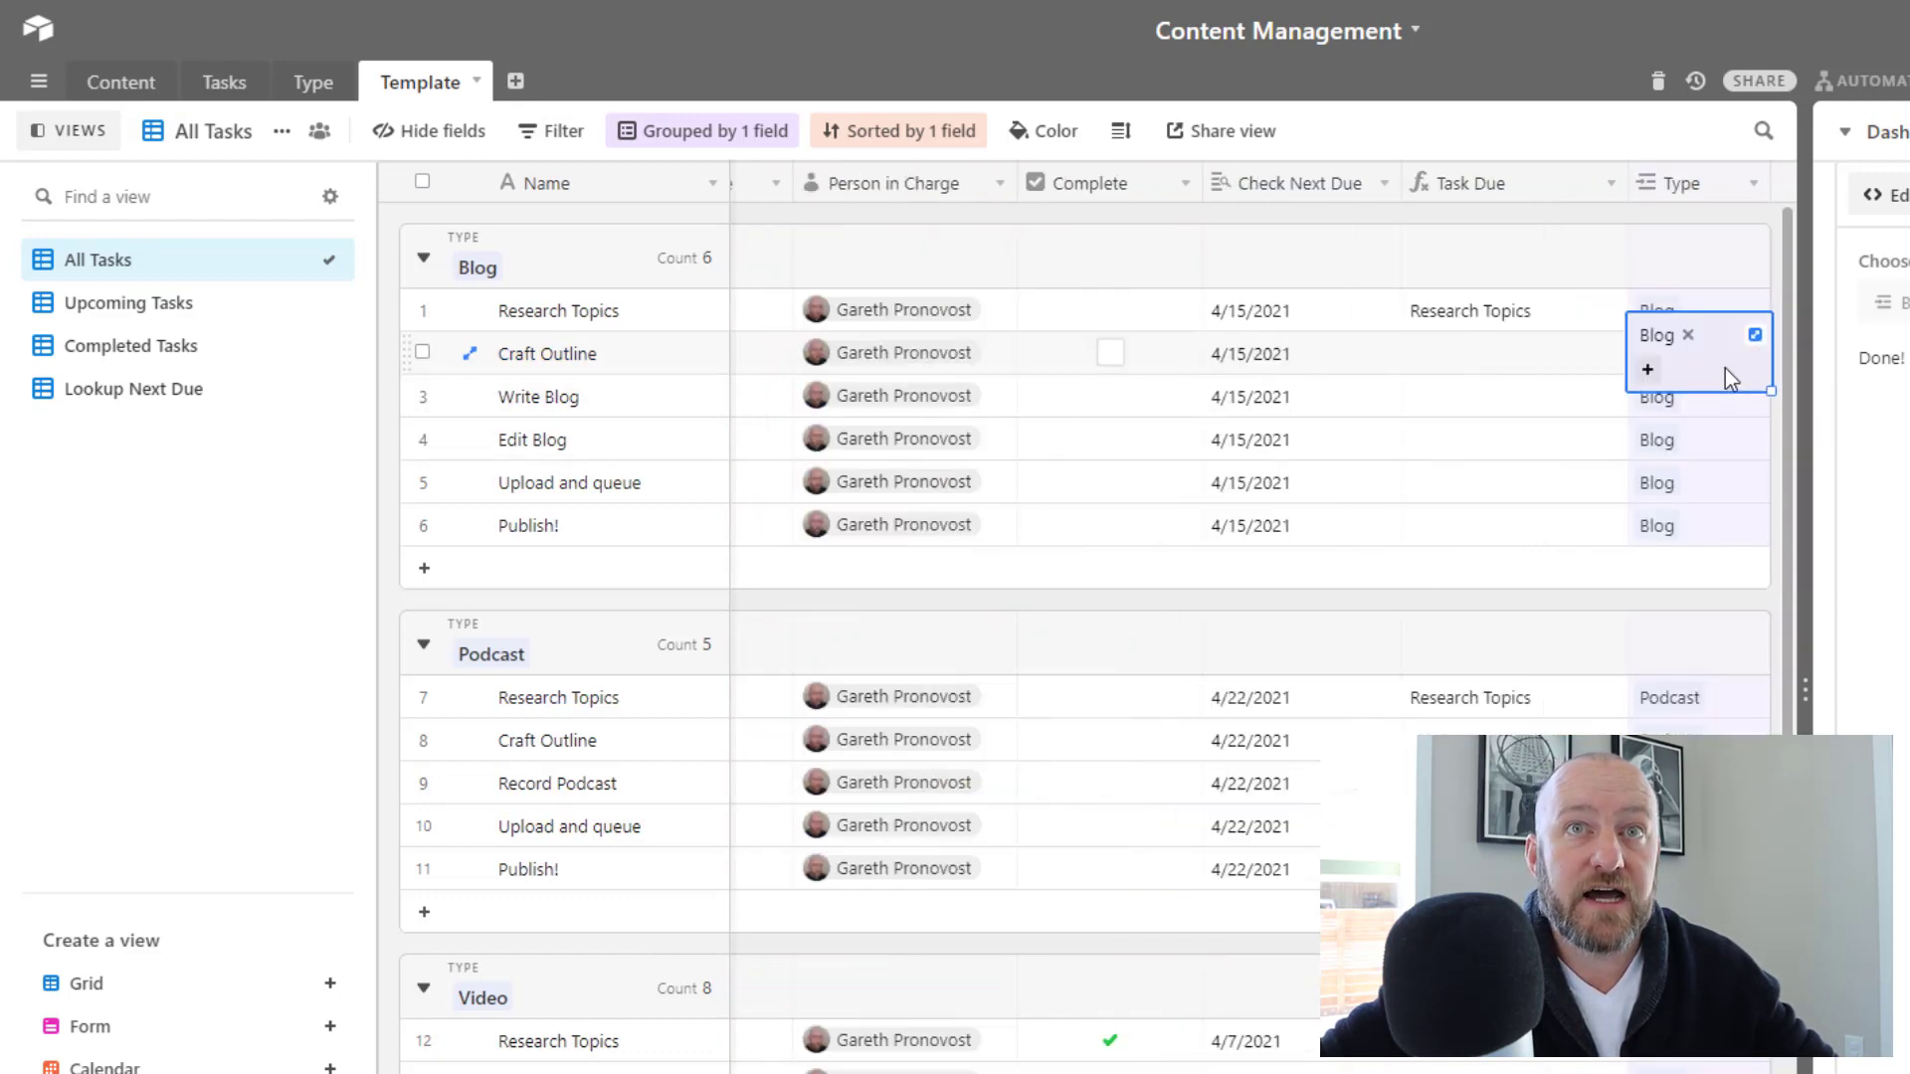
key("Up")
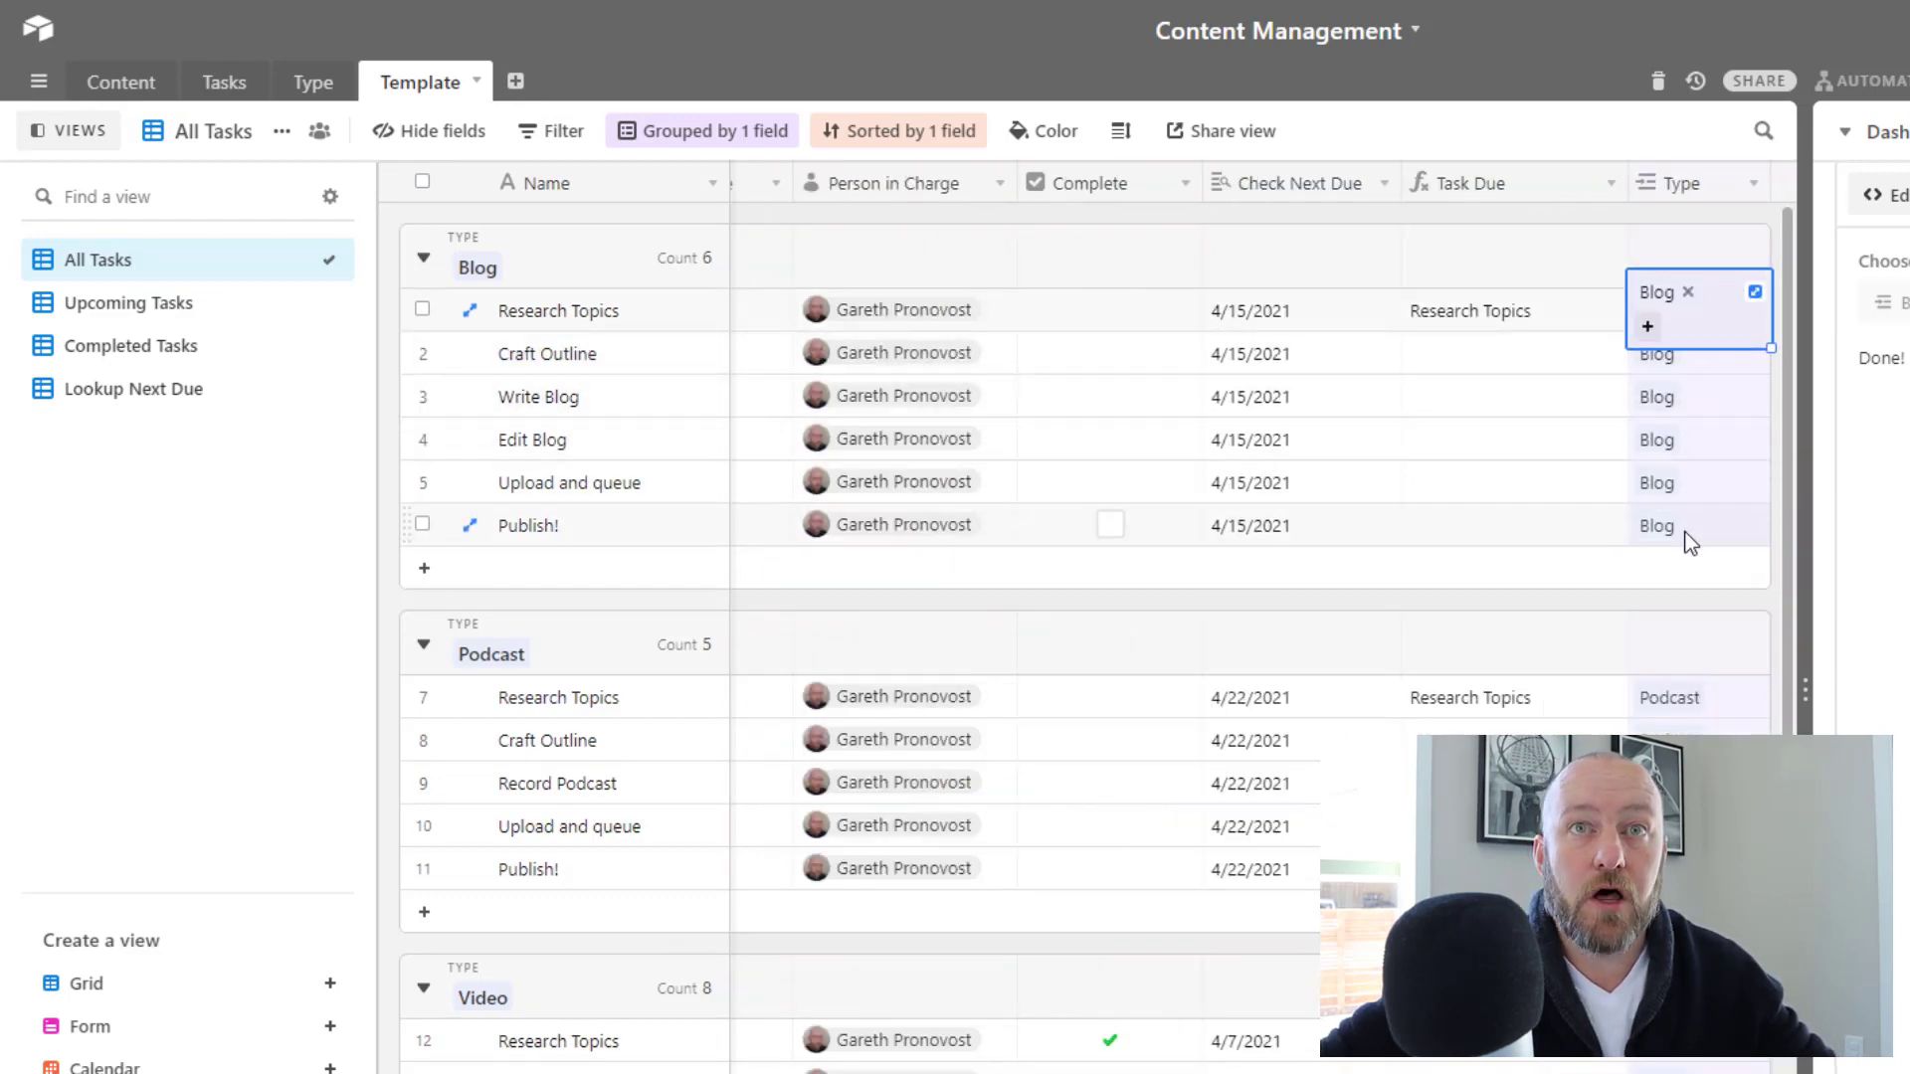
key("Down")
key("Down")
key("Down")
key("Down")
key("Down")
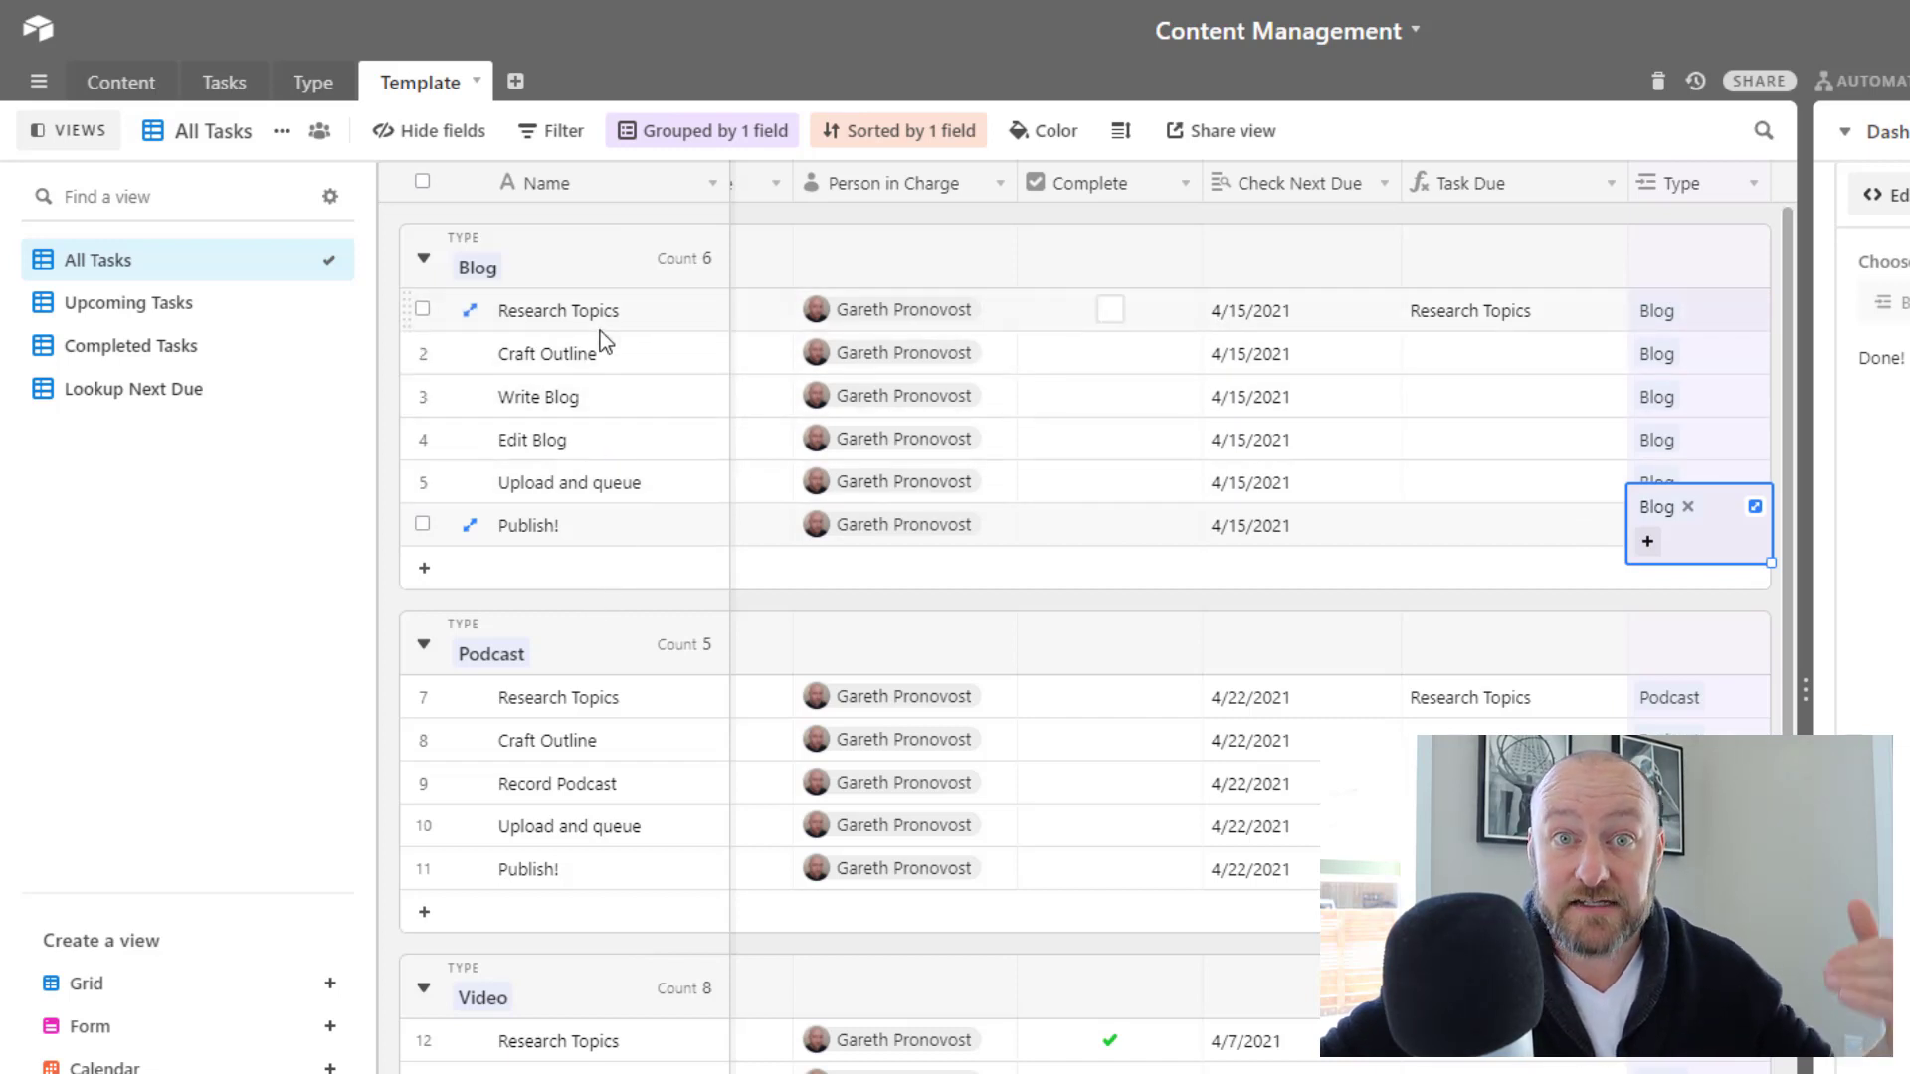
Check the tasks generated for Blog Project #5 in the Tasks table.
left_click(225, 83)
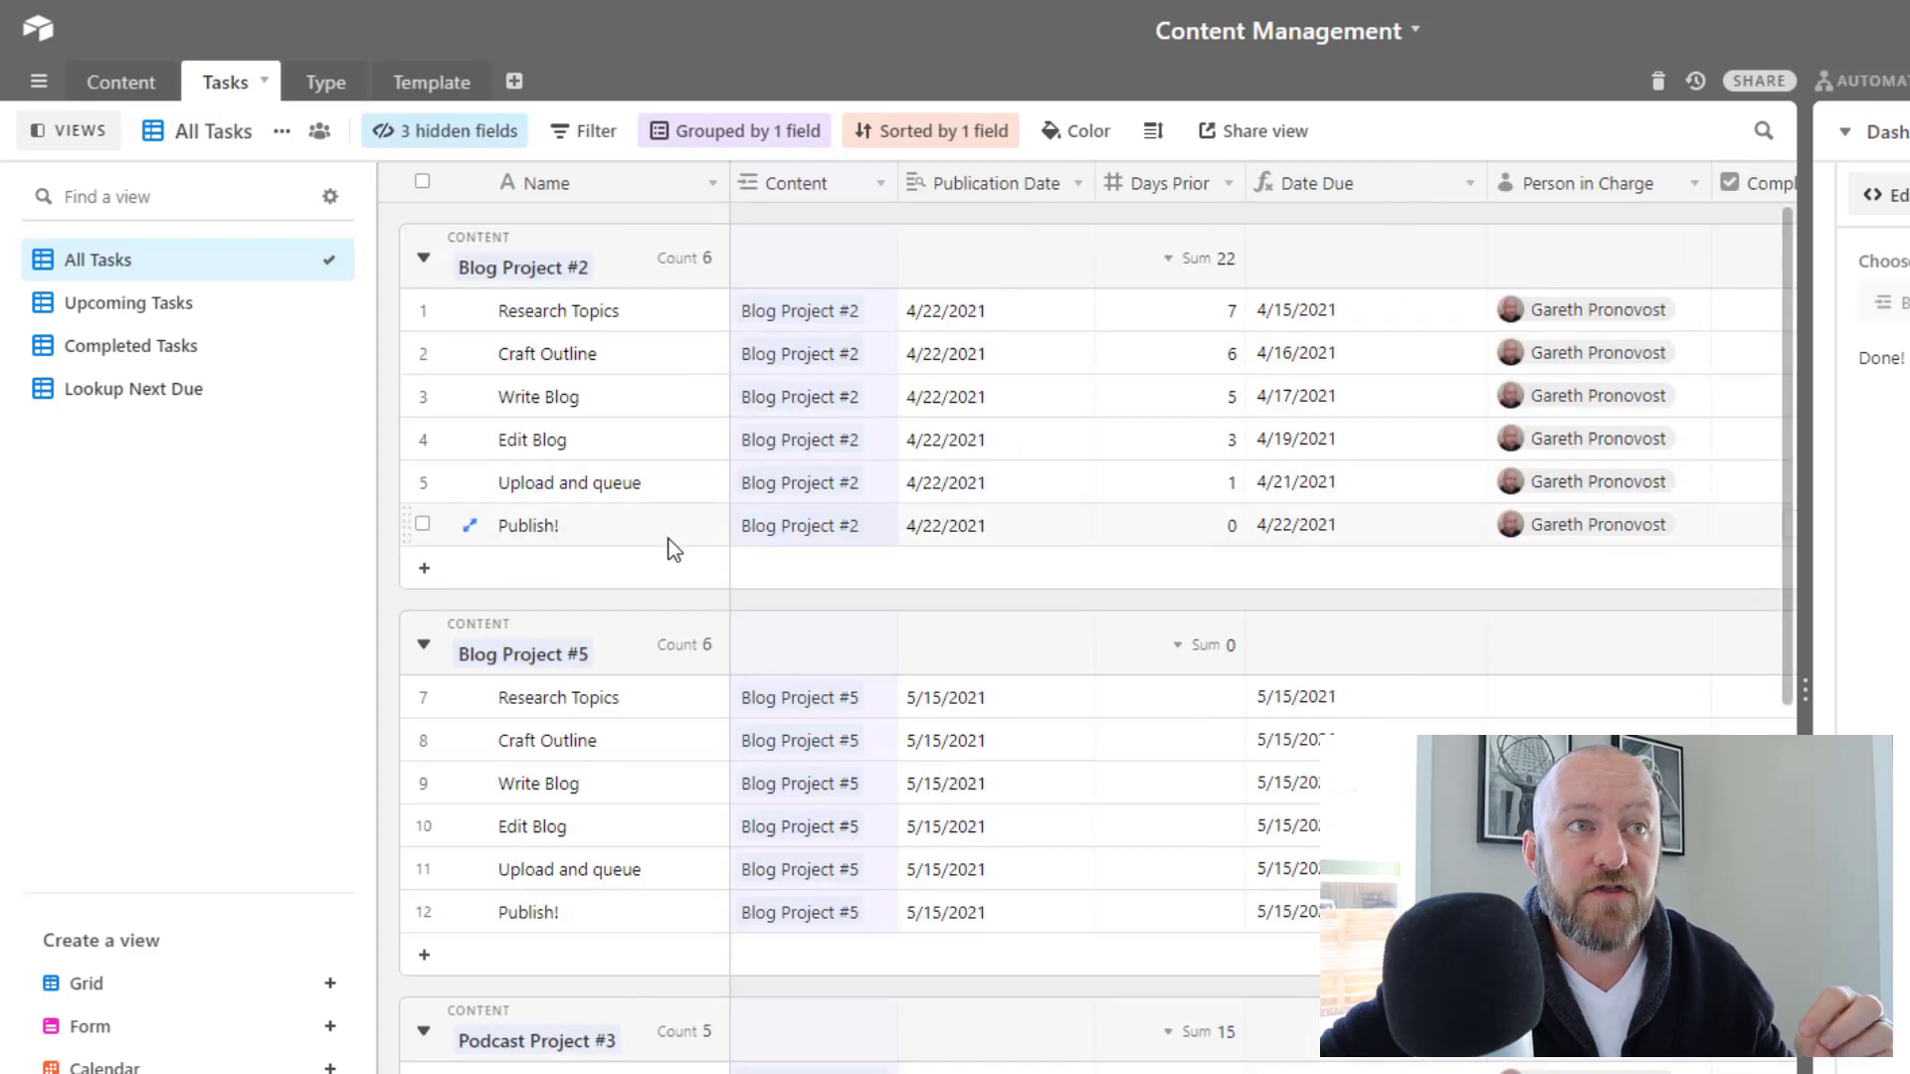
scroll(664, 564, "down", 3)
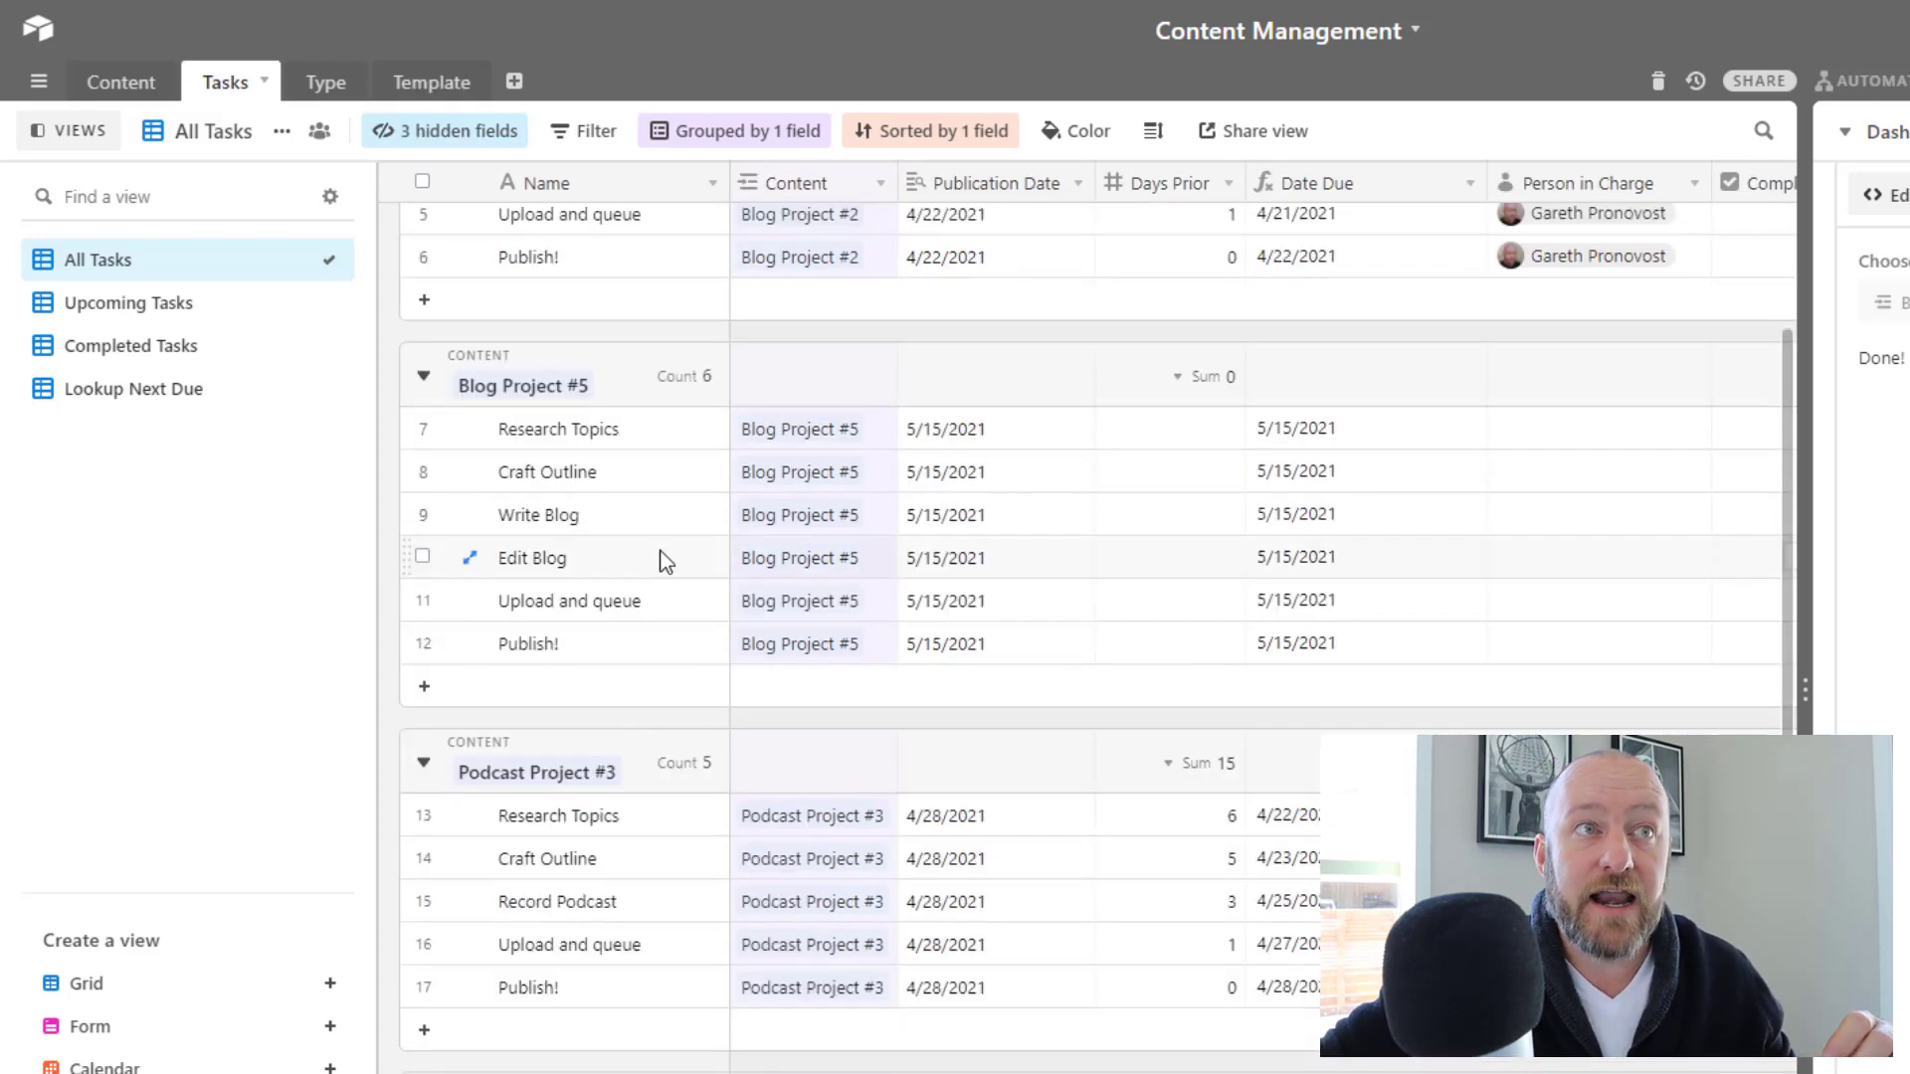
left_click_drag(589, 436, 611, 652)
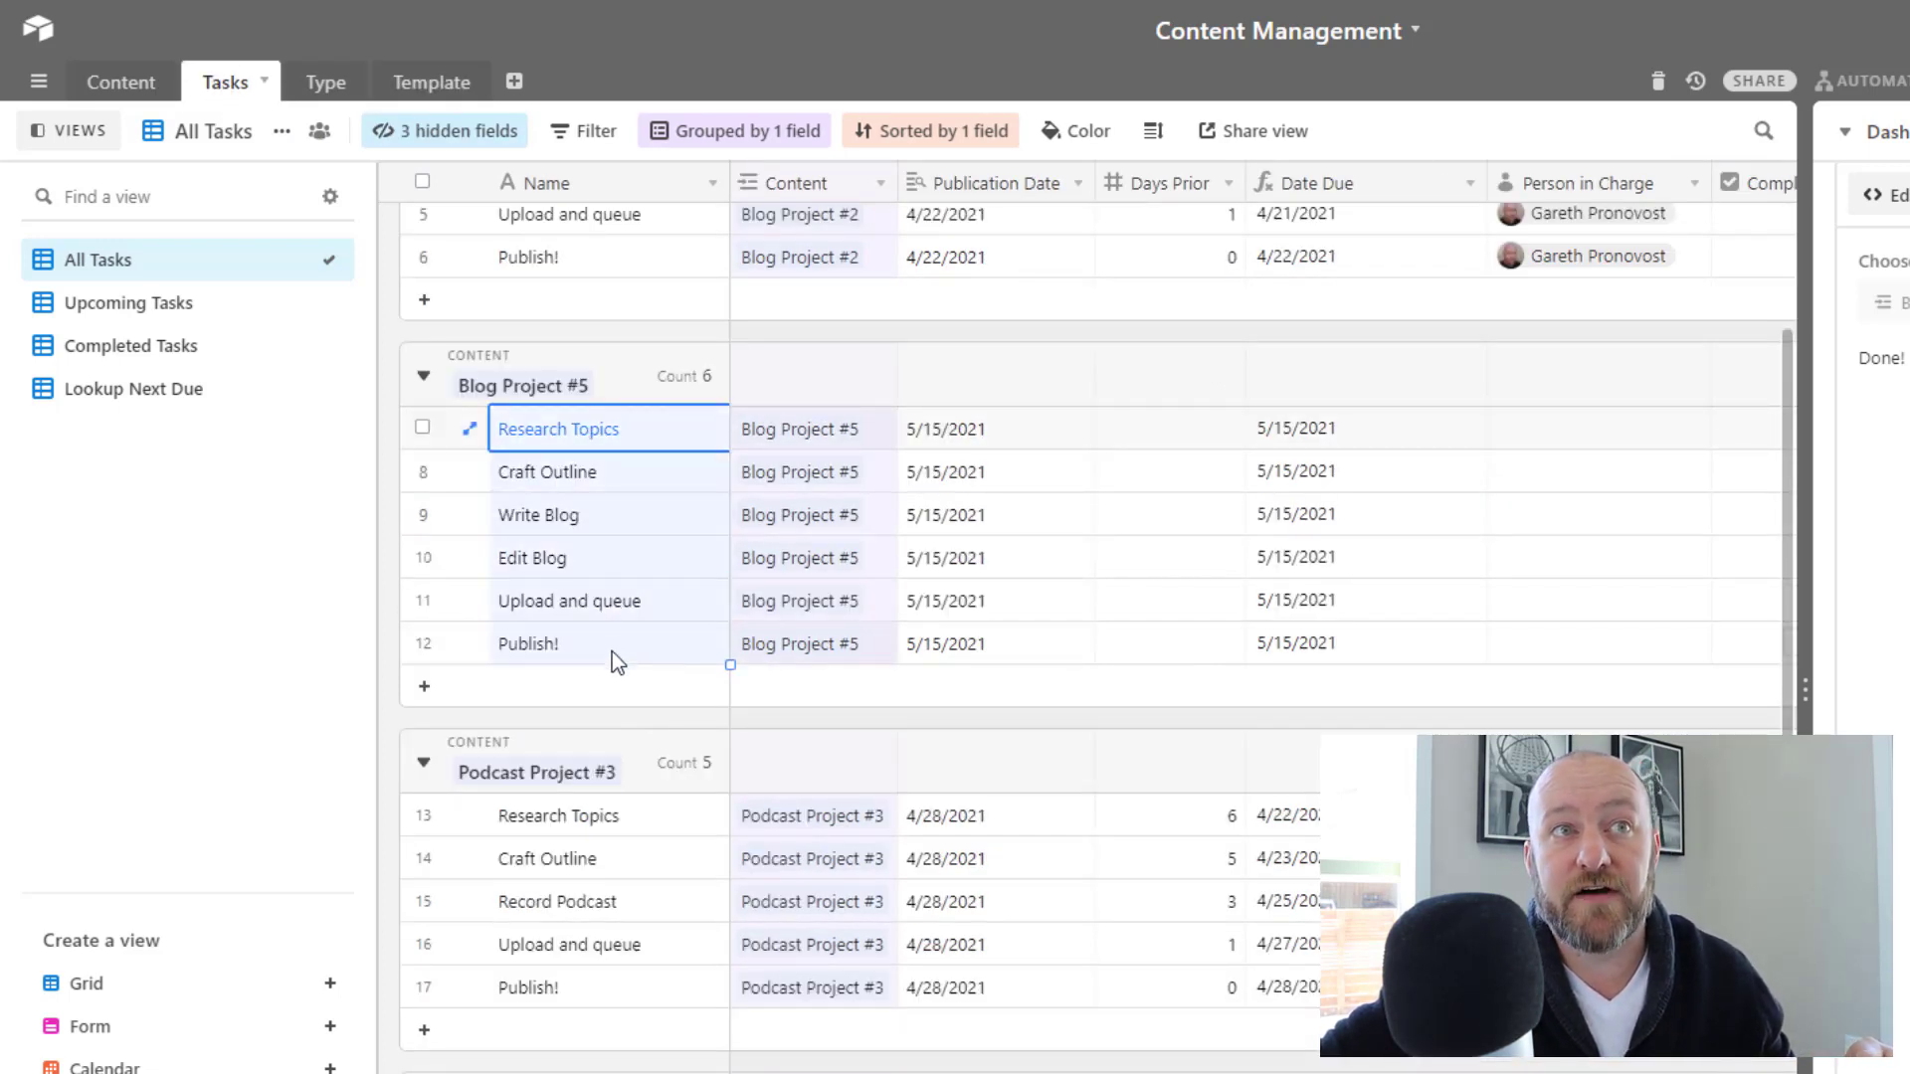
left_click(612, 590)
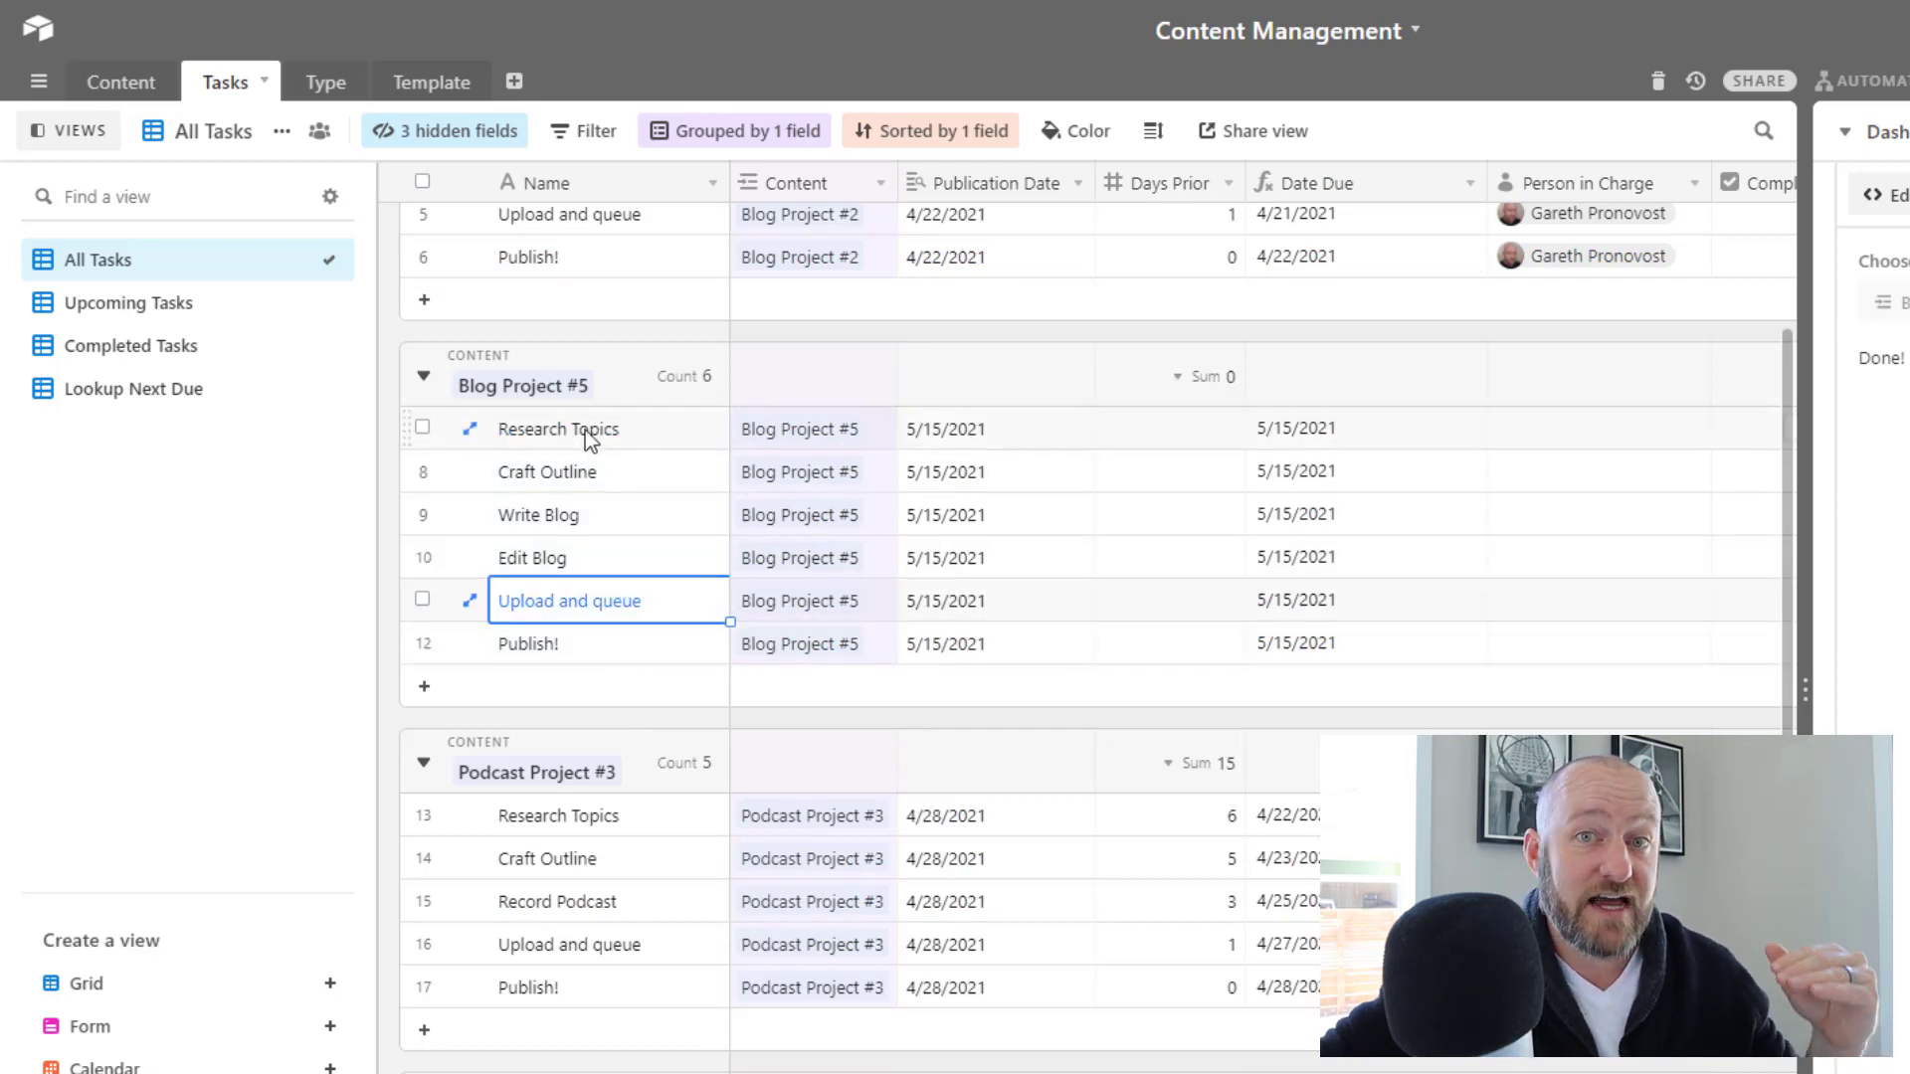
Add a task named Step Seven to the Blog group of the Template table.
left_click(441, 85)
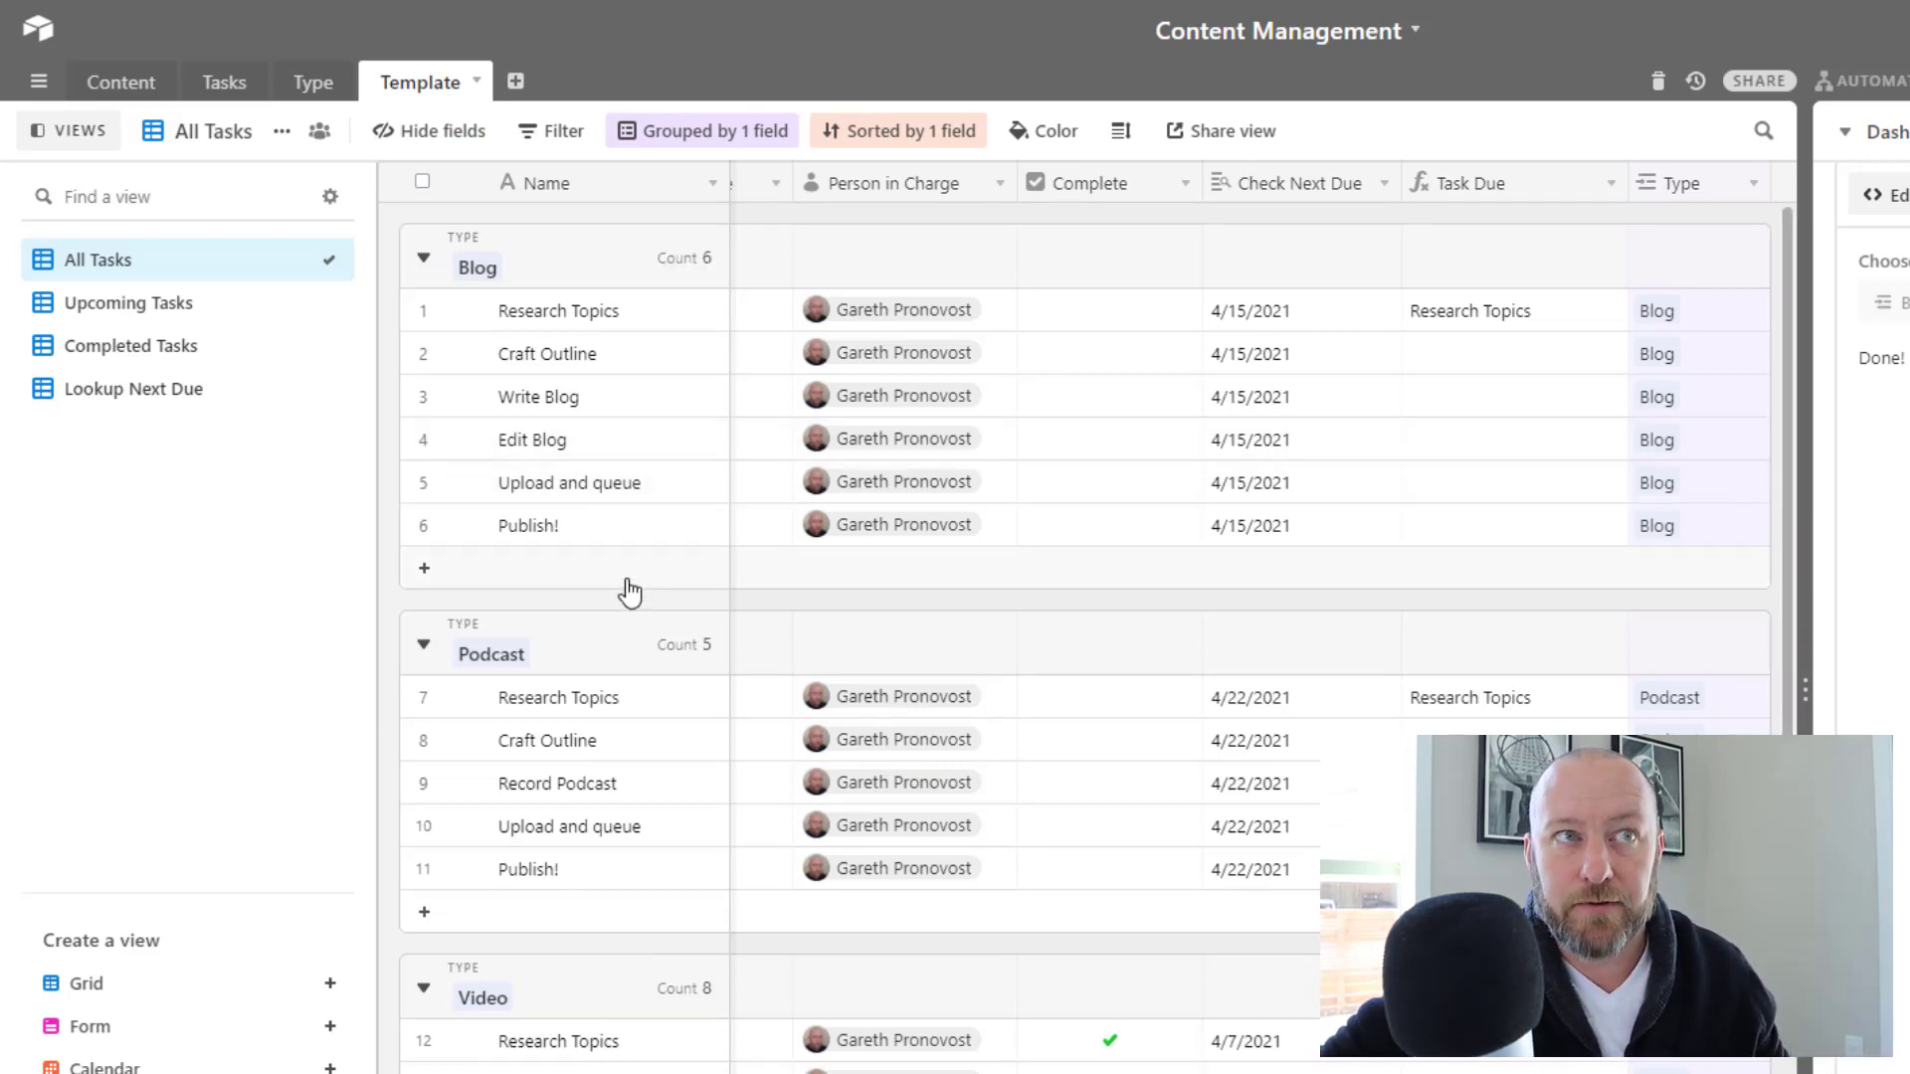
scroll(627, 607, "down", 2)
scroll(589, 488, "up", 2)
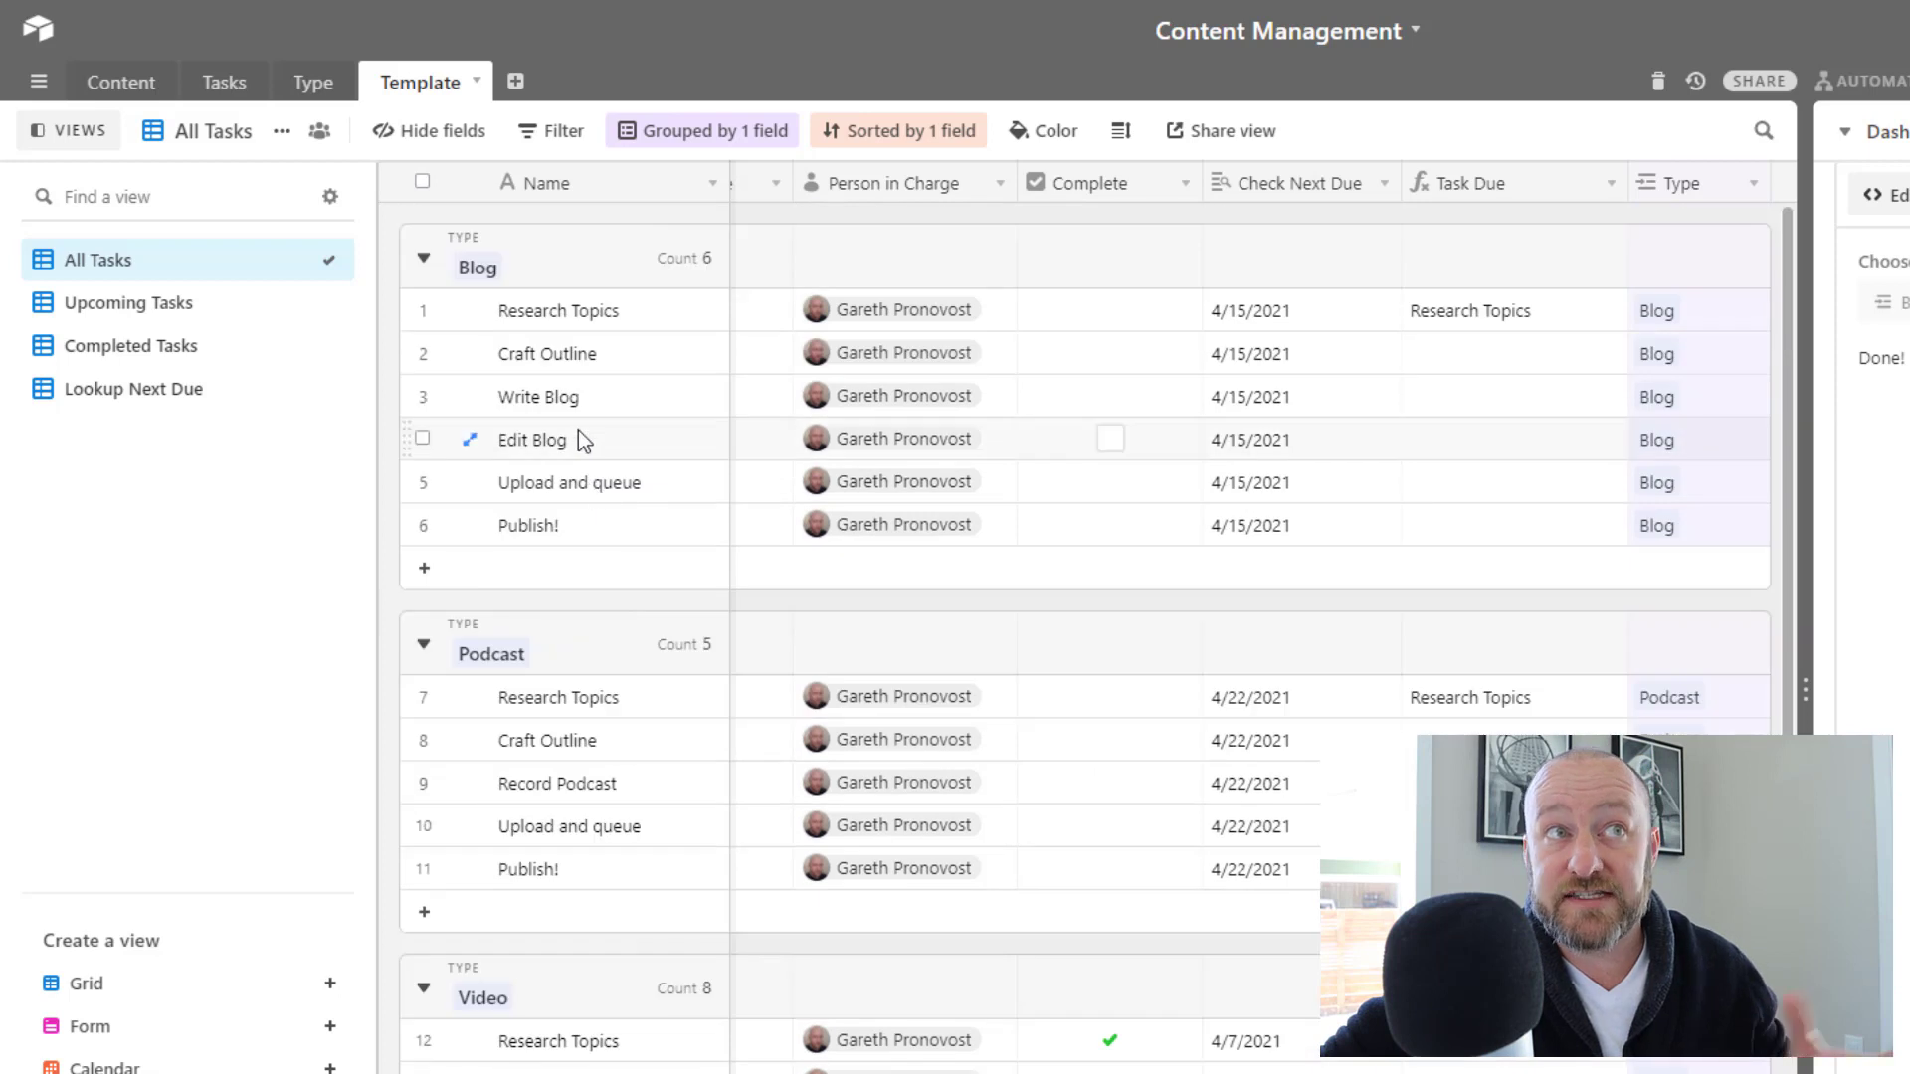
left_click(575, 567)
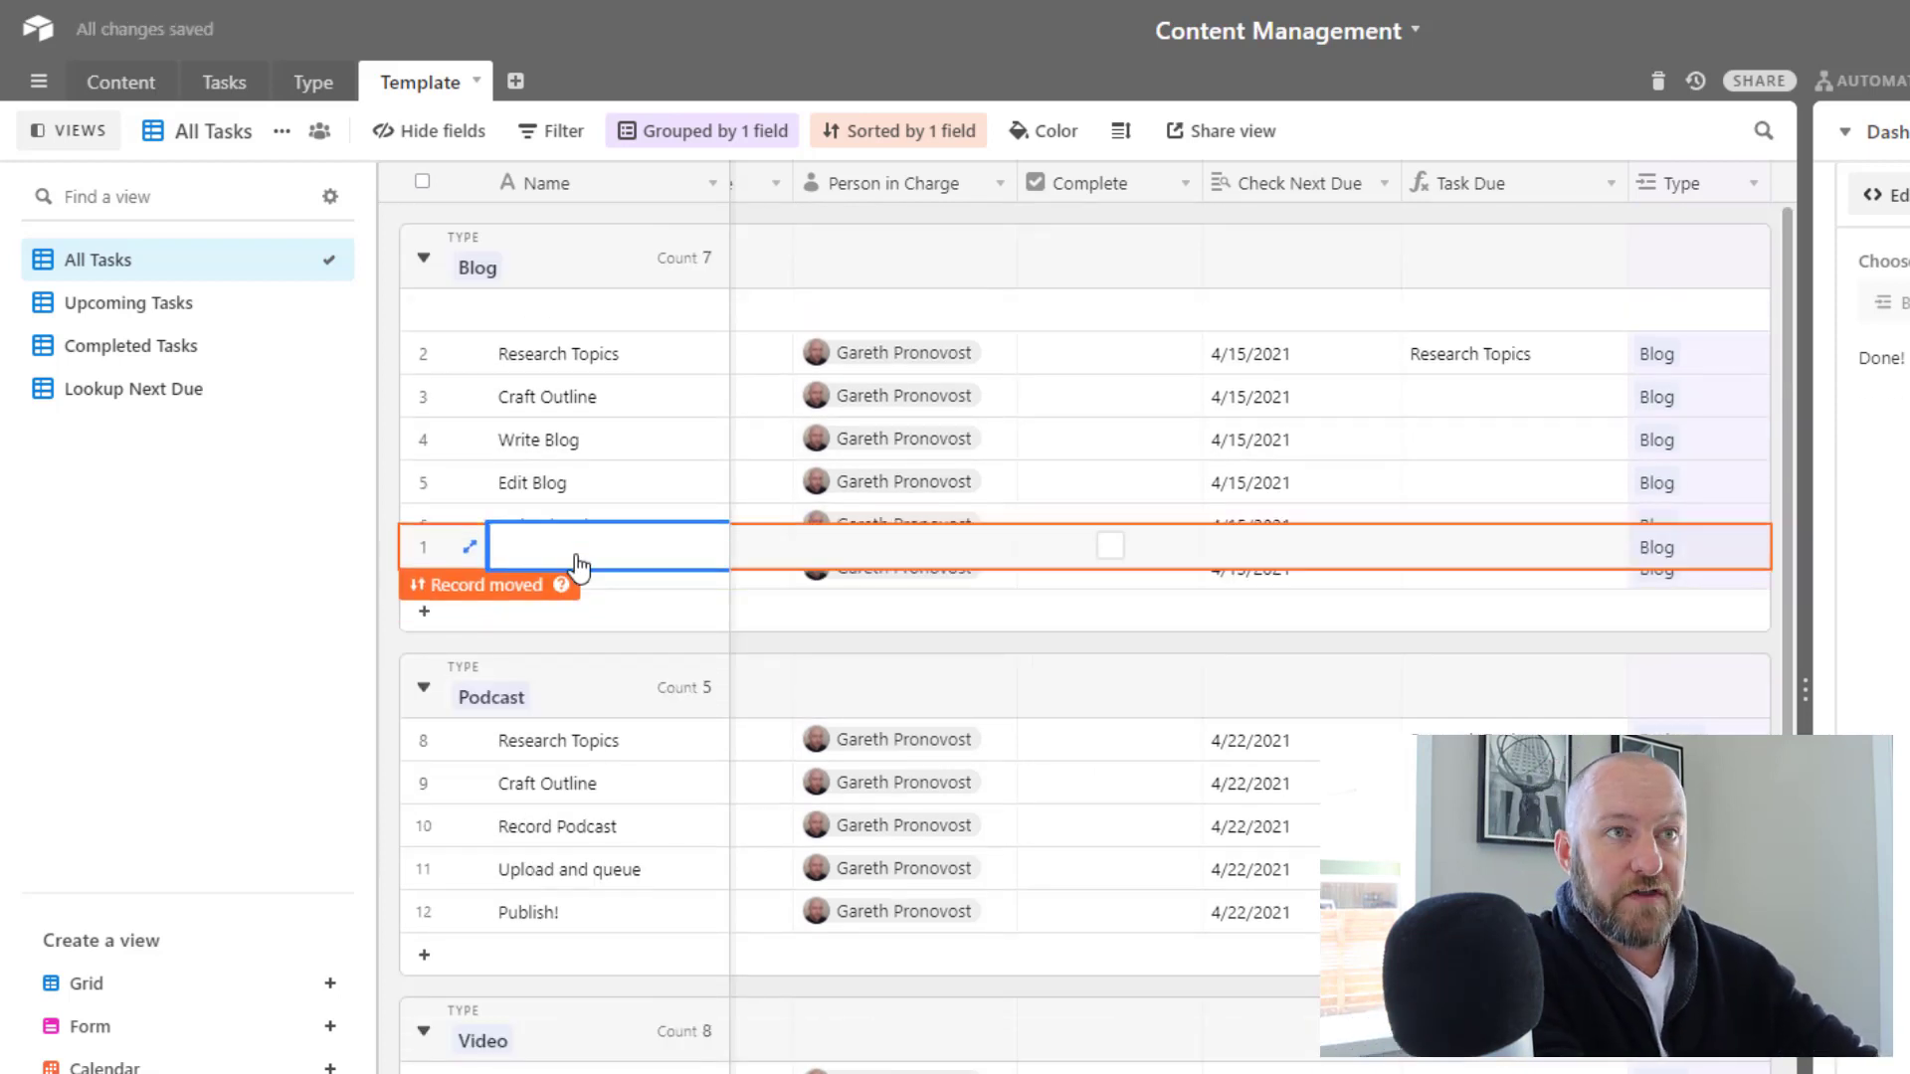
type("Step Seven")
Set the Order of the Step Seven template task to 7 so that it sorts into sequence.
key("Tab")
key("Tab")
key("Tab")
key("Tab")
key("Tab")
key("Tab")
key("Tab")
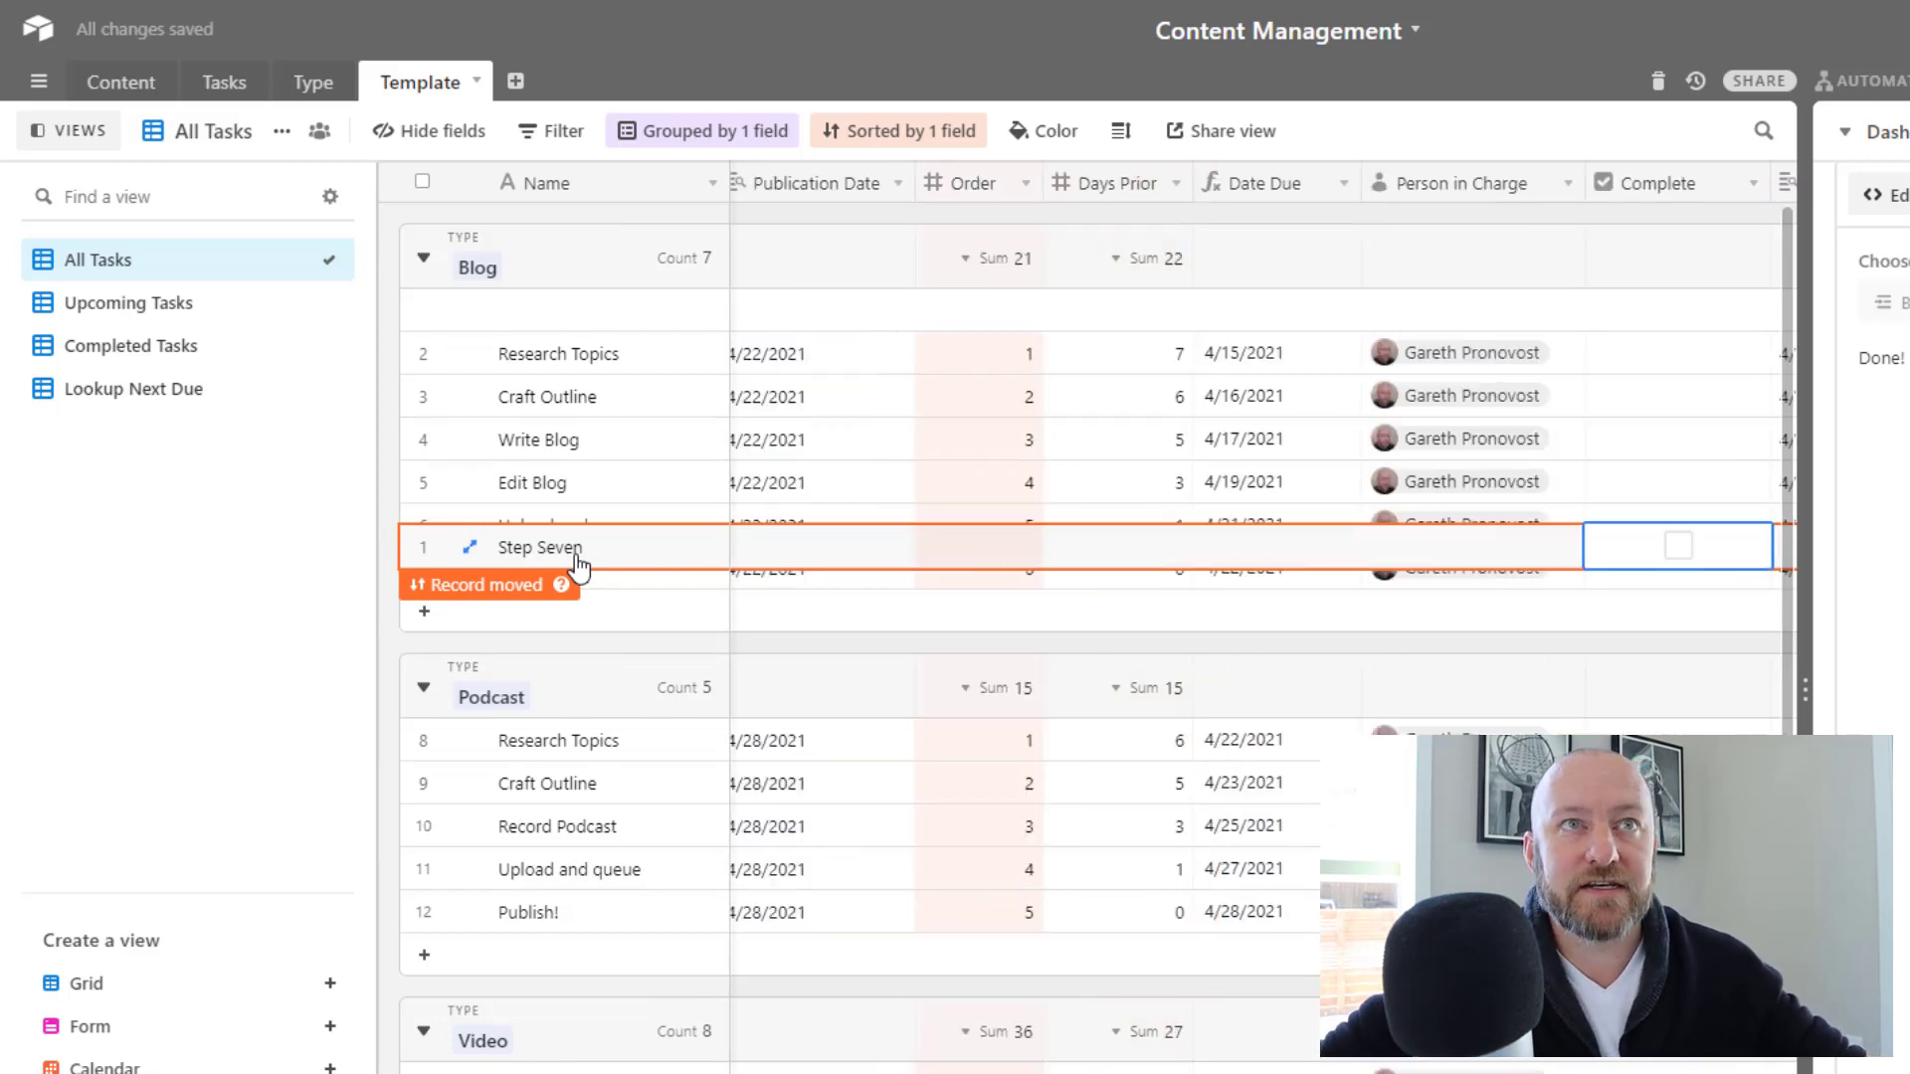
left_click(973, 557)
type("7")
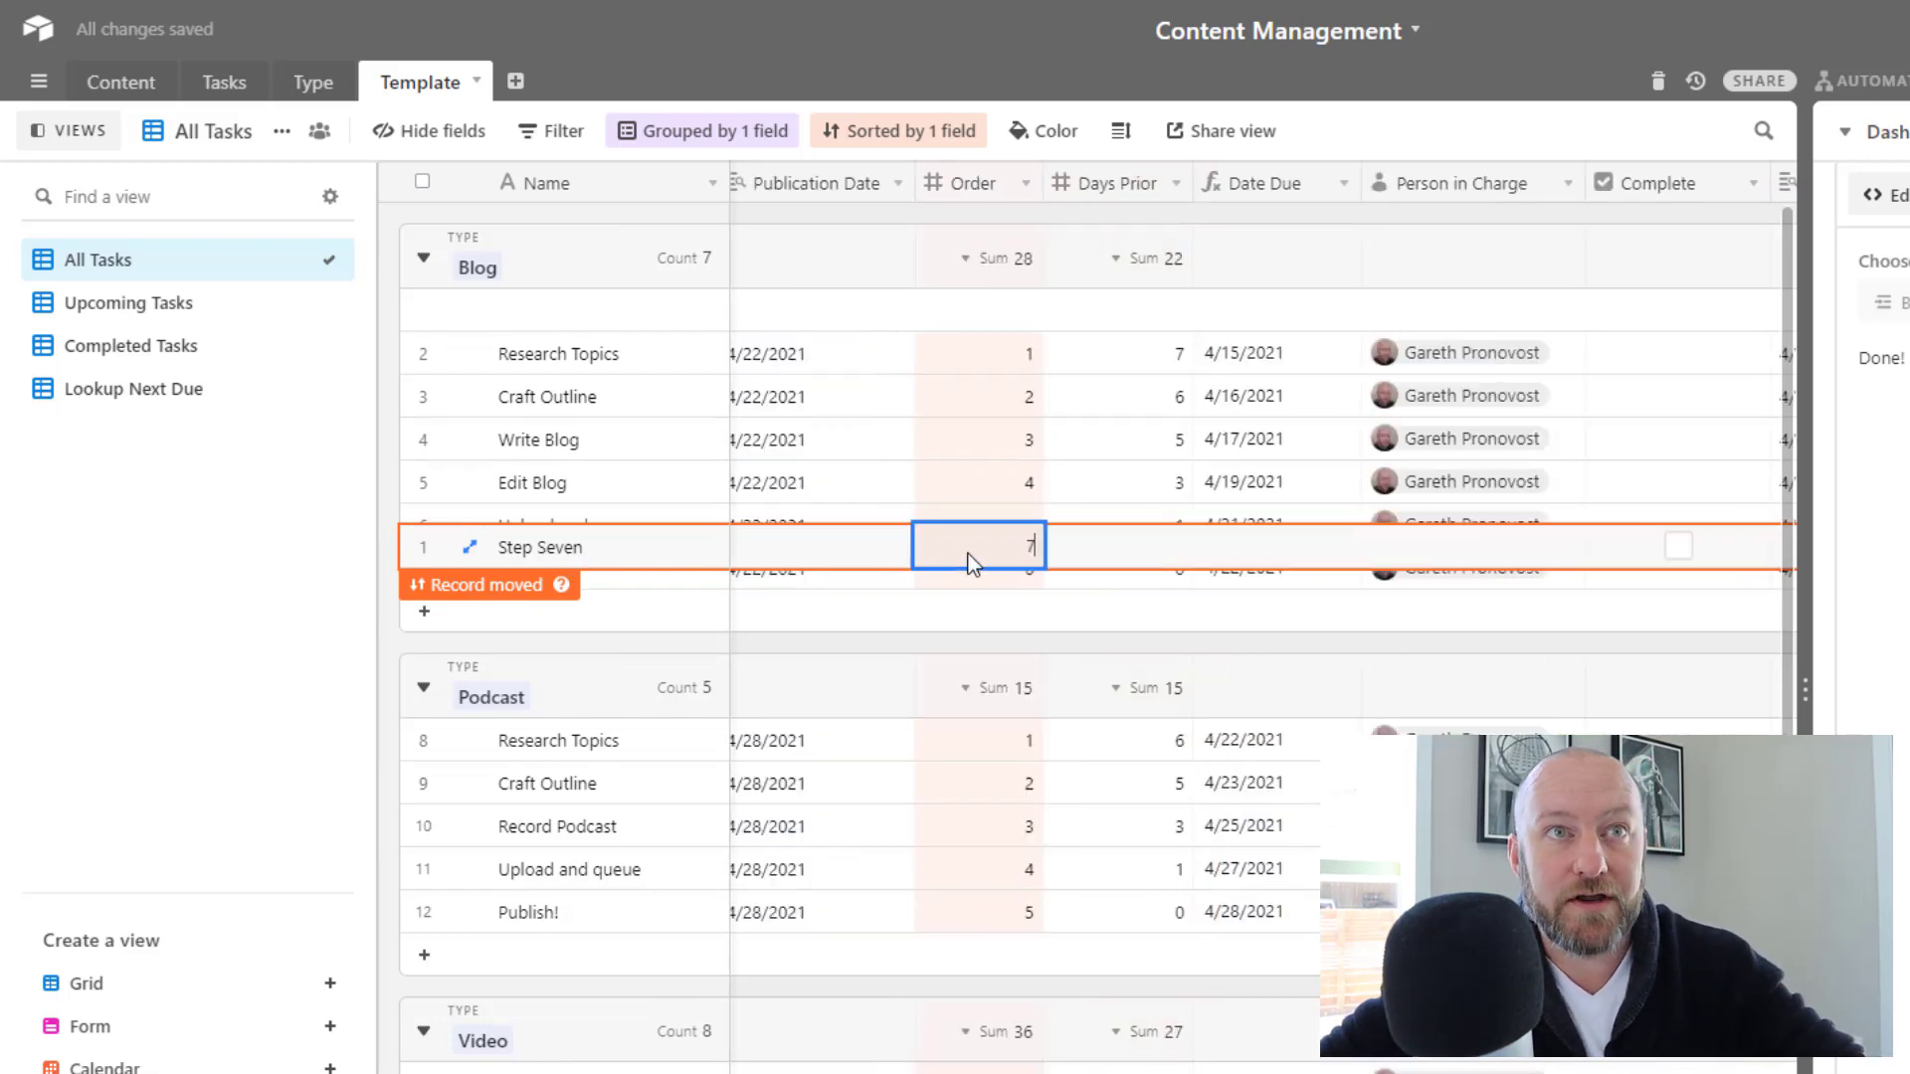
left_click(1094, 482)
left_click(990, 307)
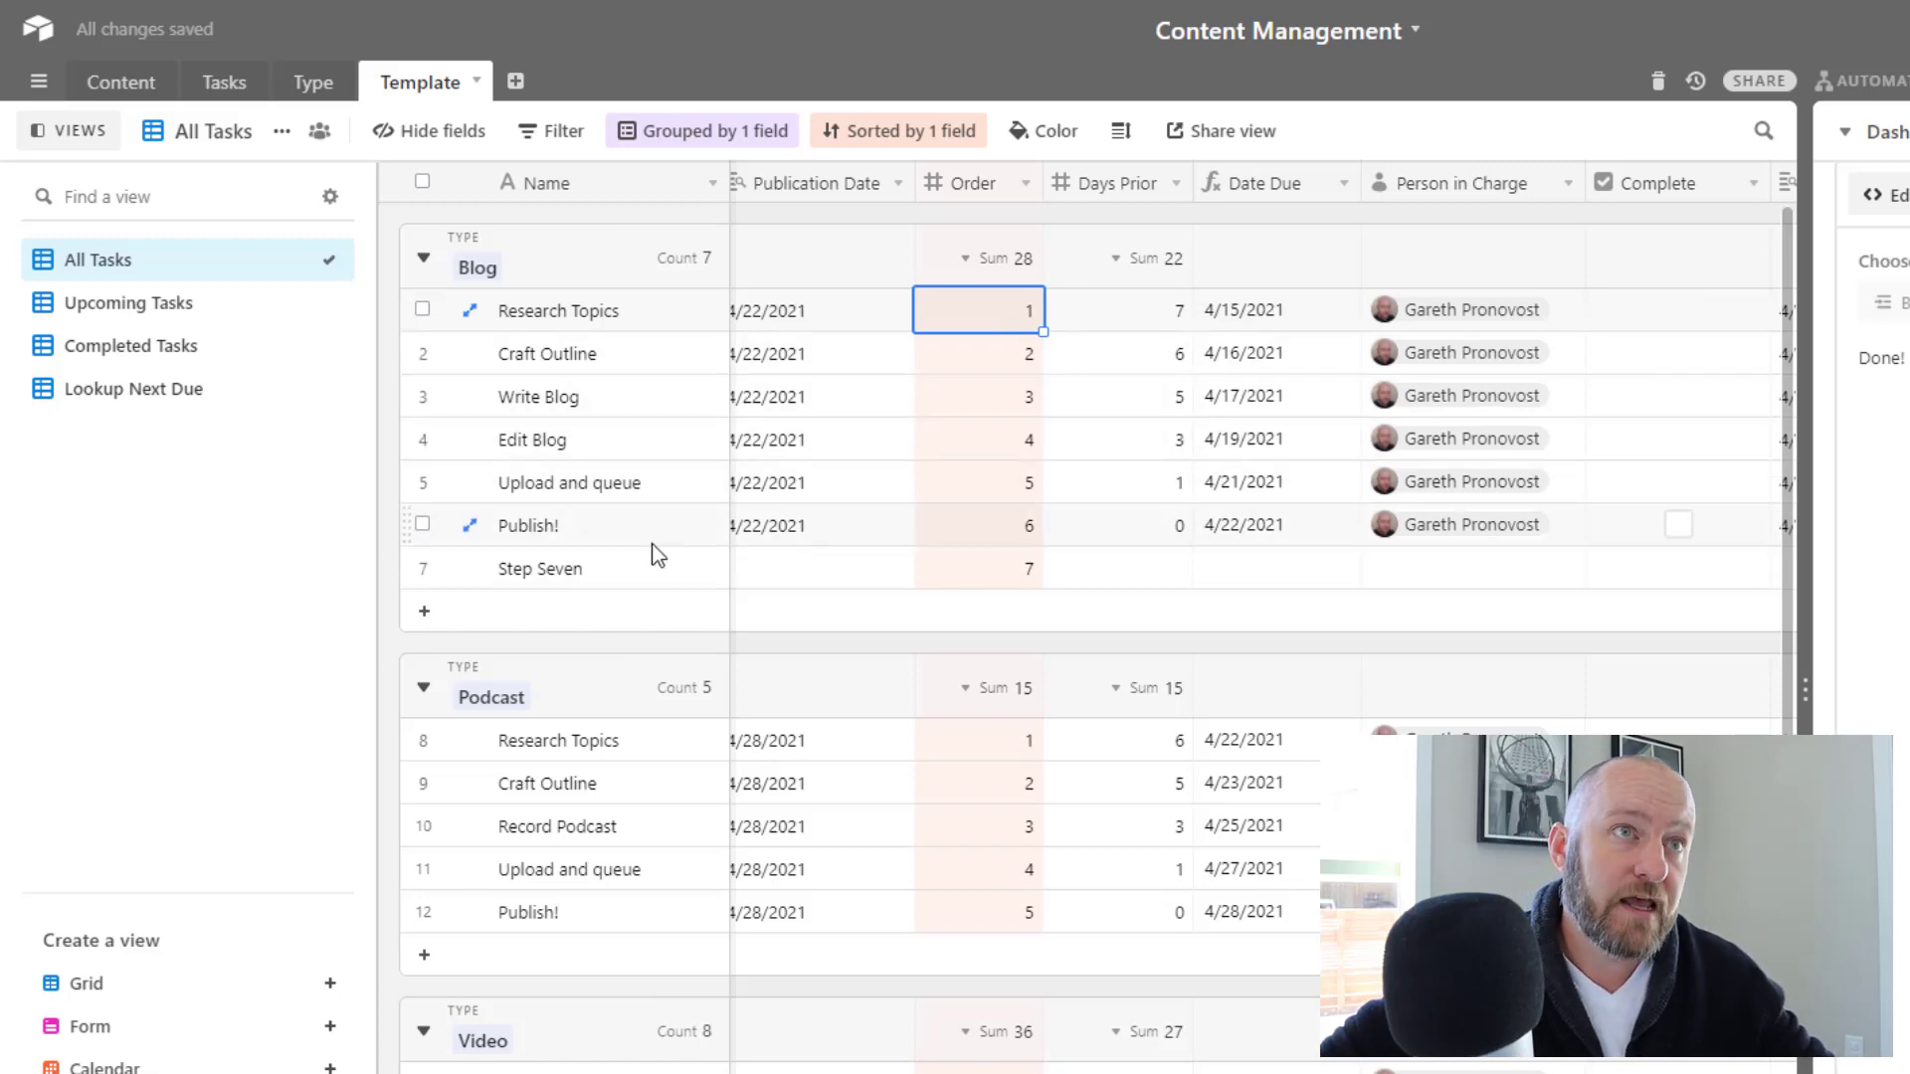
left_click(577, 567)
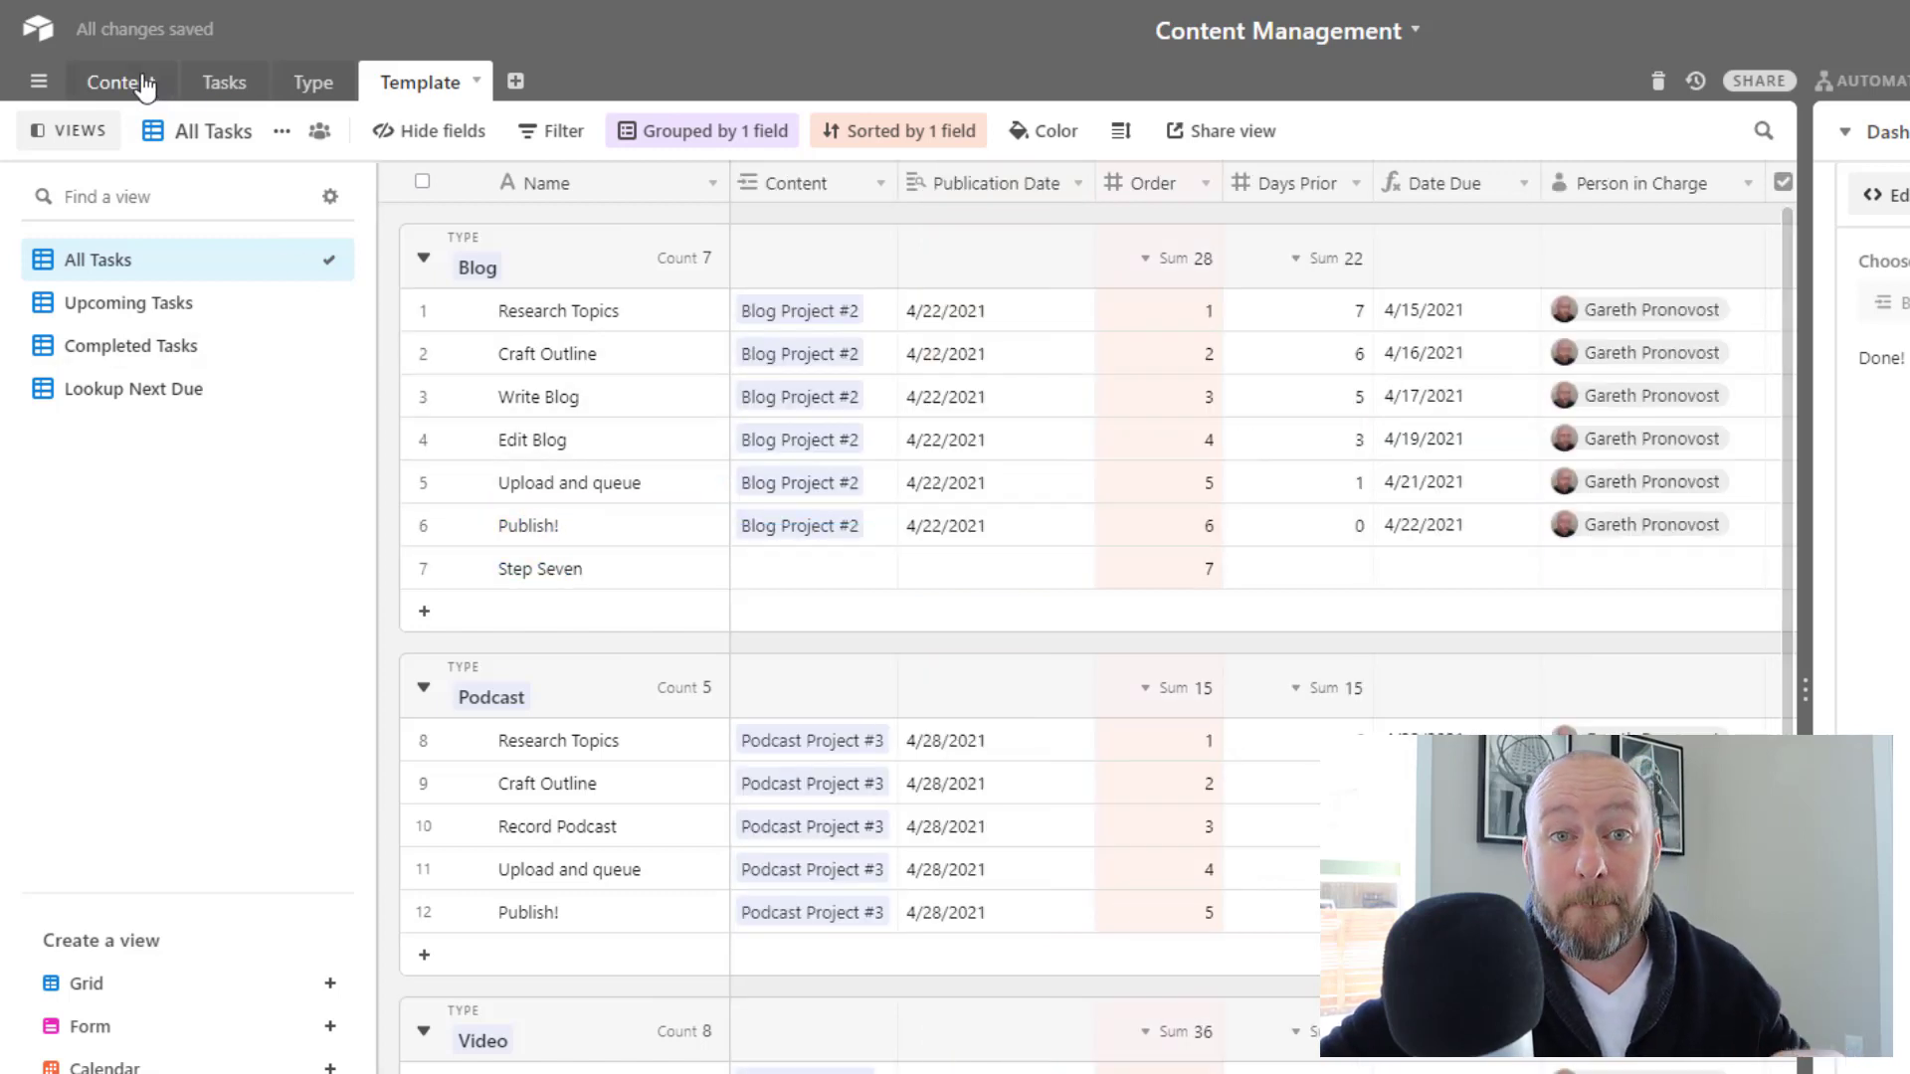
Add a record titled Blog Project #6 to the Content table and link its content type to Blog.
left_click(134, 84)
left_click(602, 611)
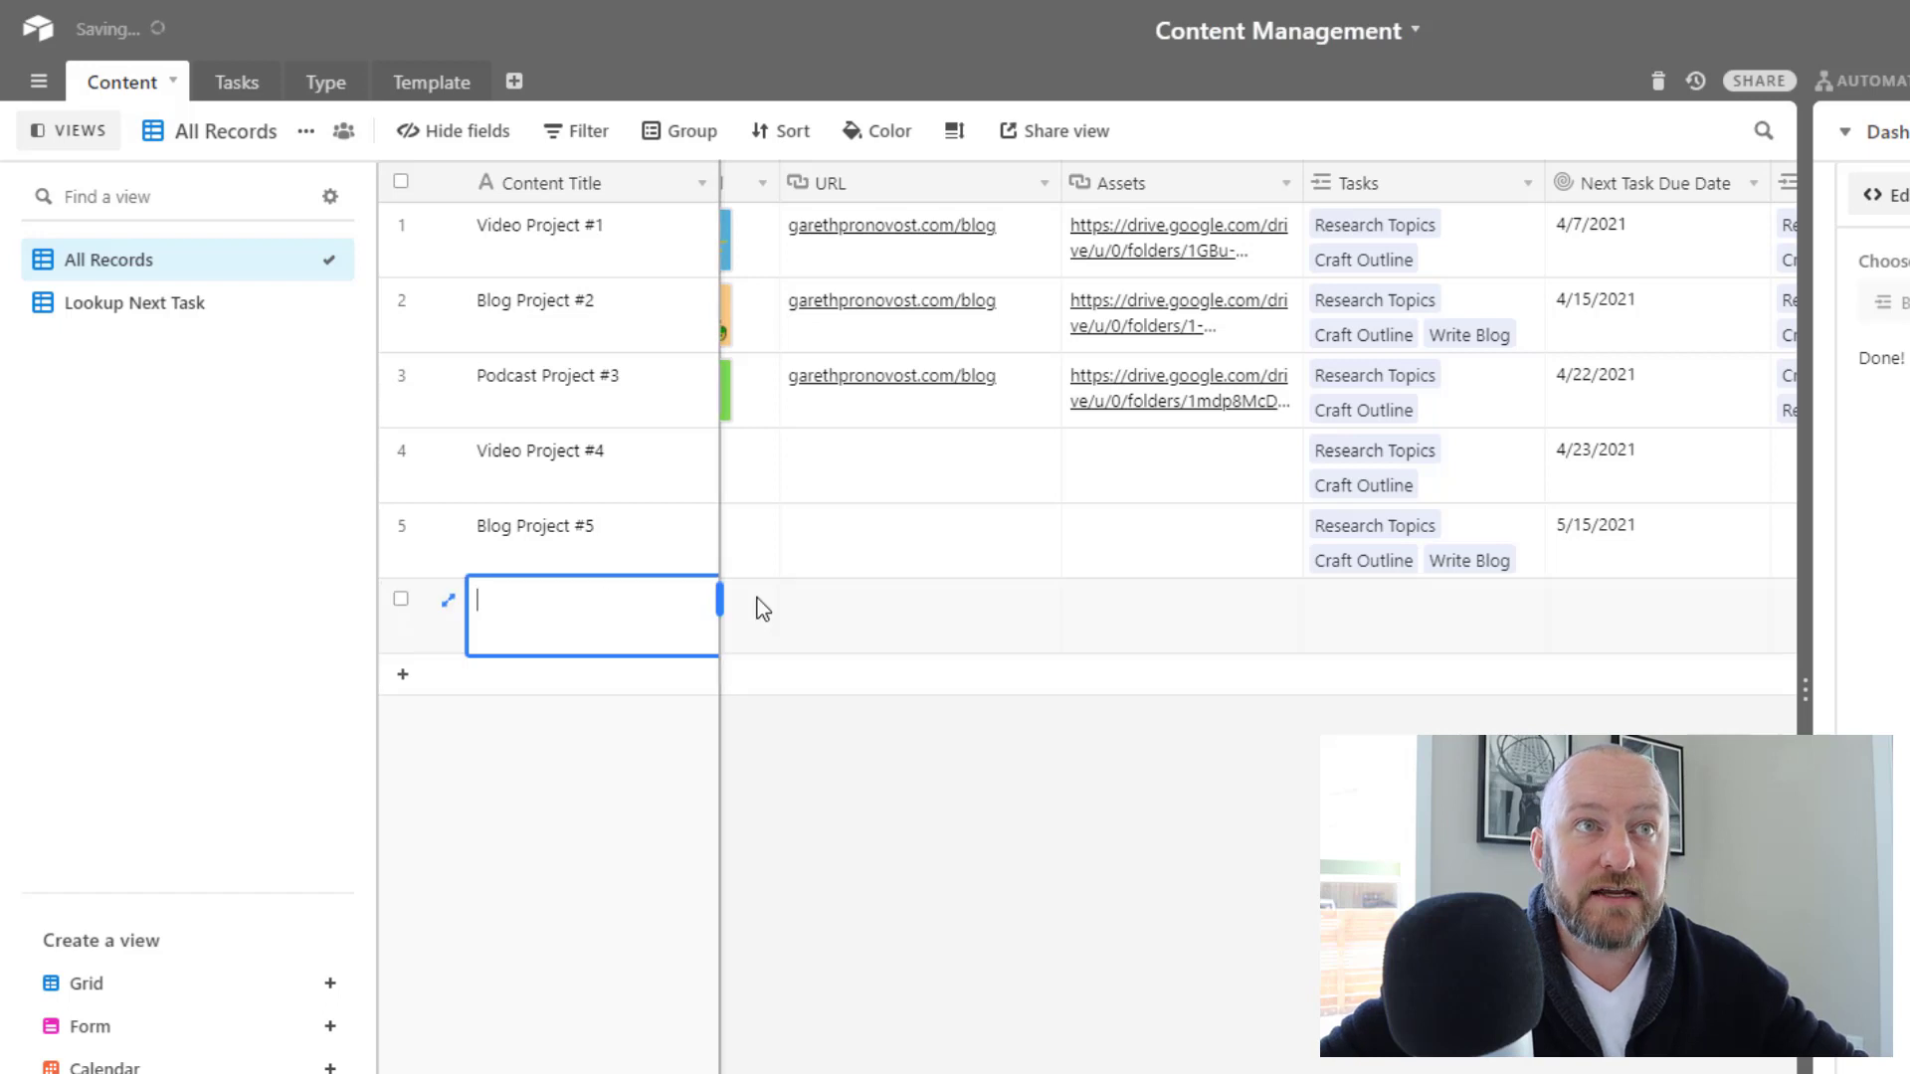
key("Tab")
left_click(741, 602)
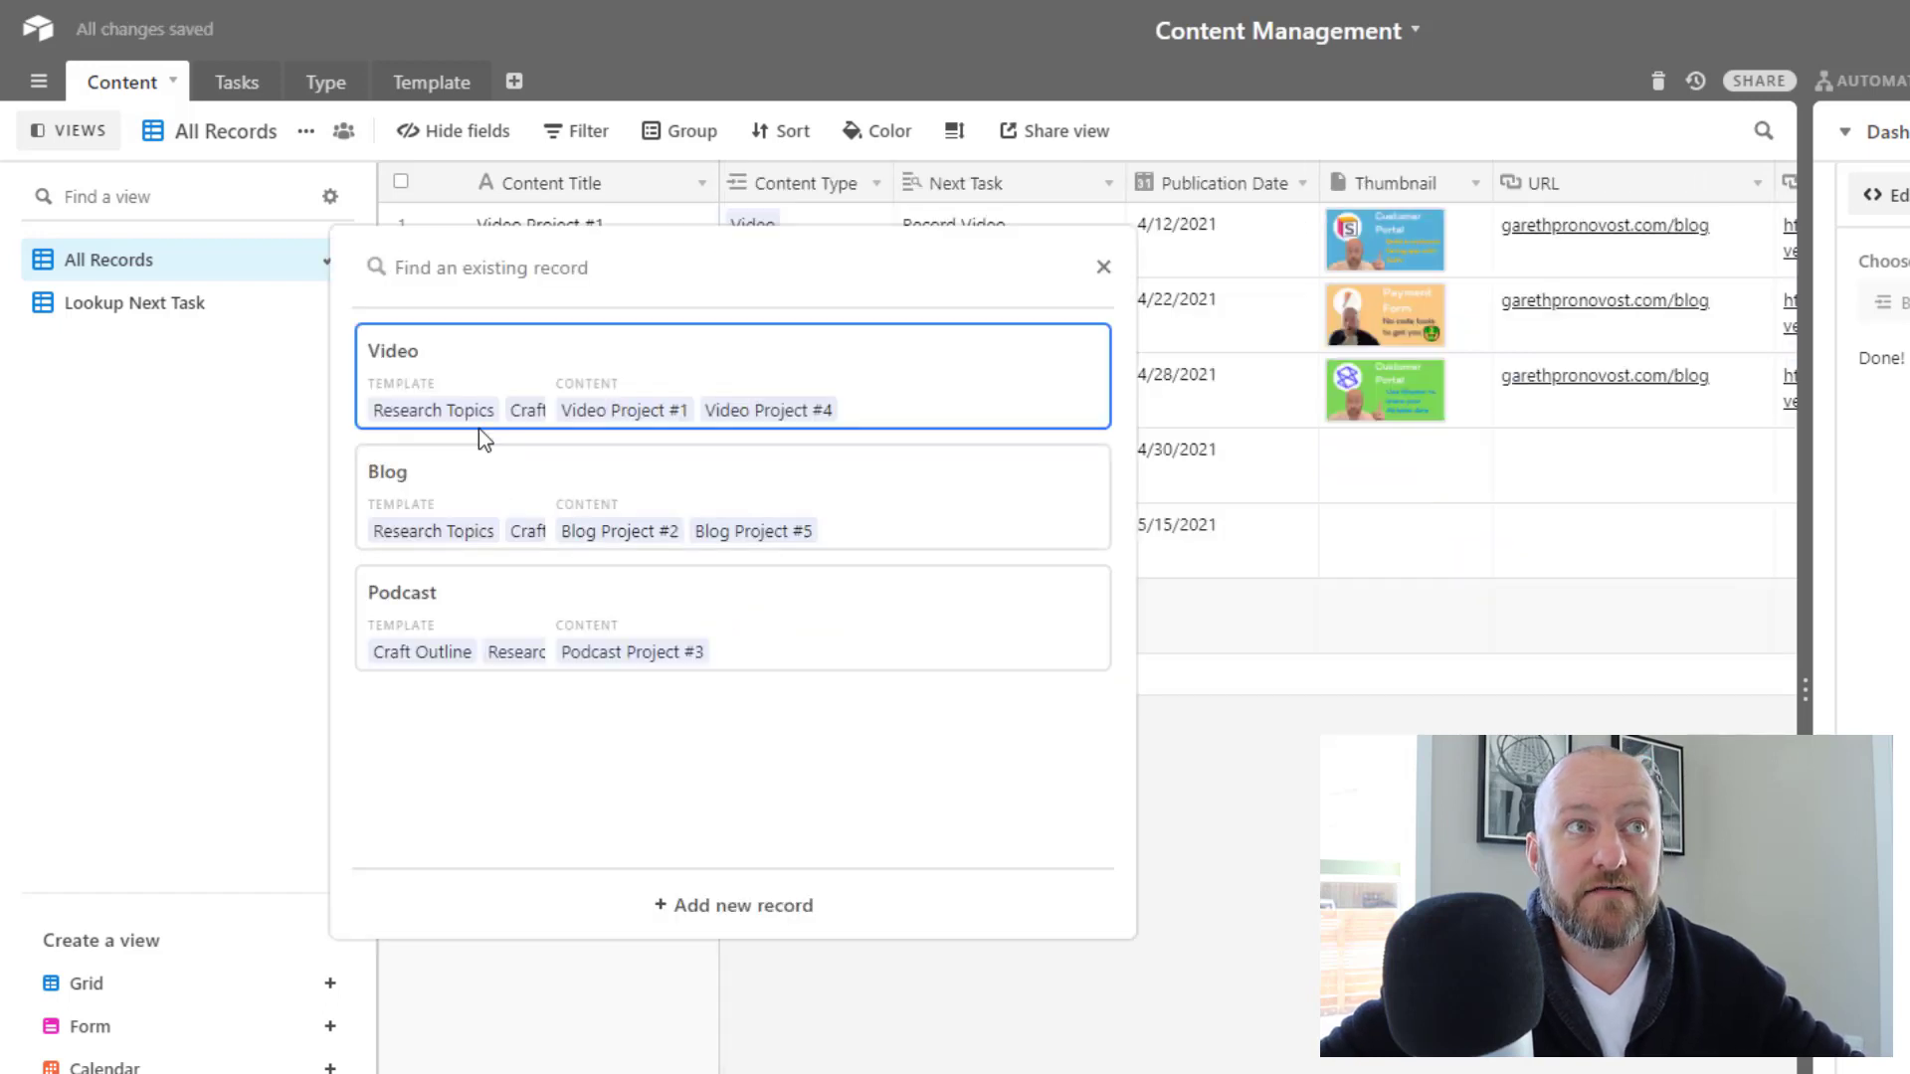
left_click(498, 486)
left_click(691, 627)
type("Blog Project ")
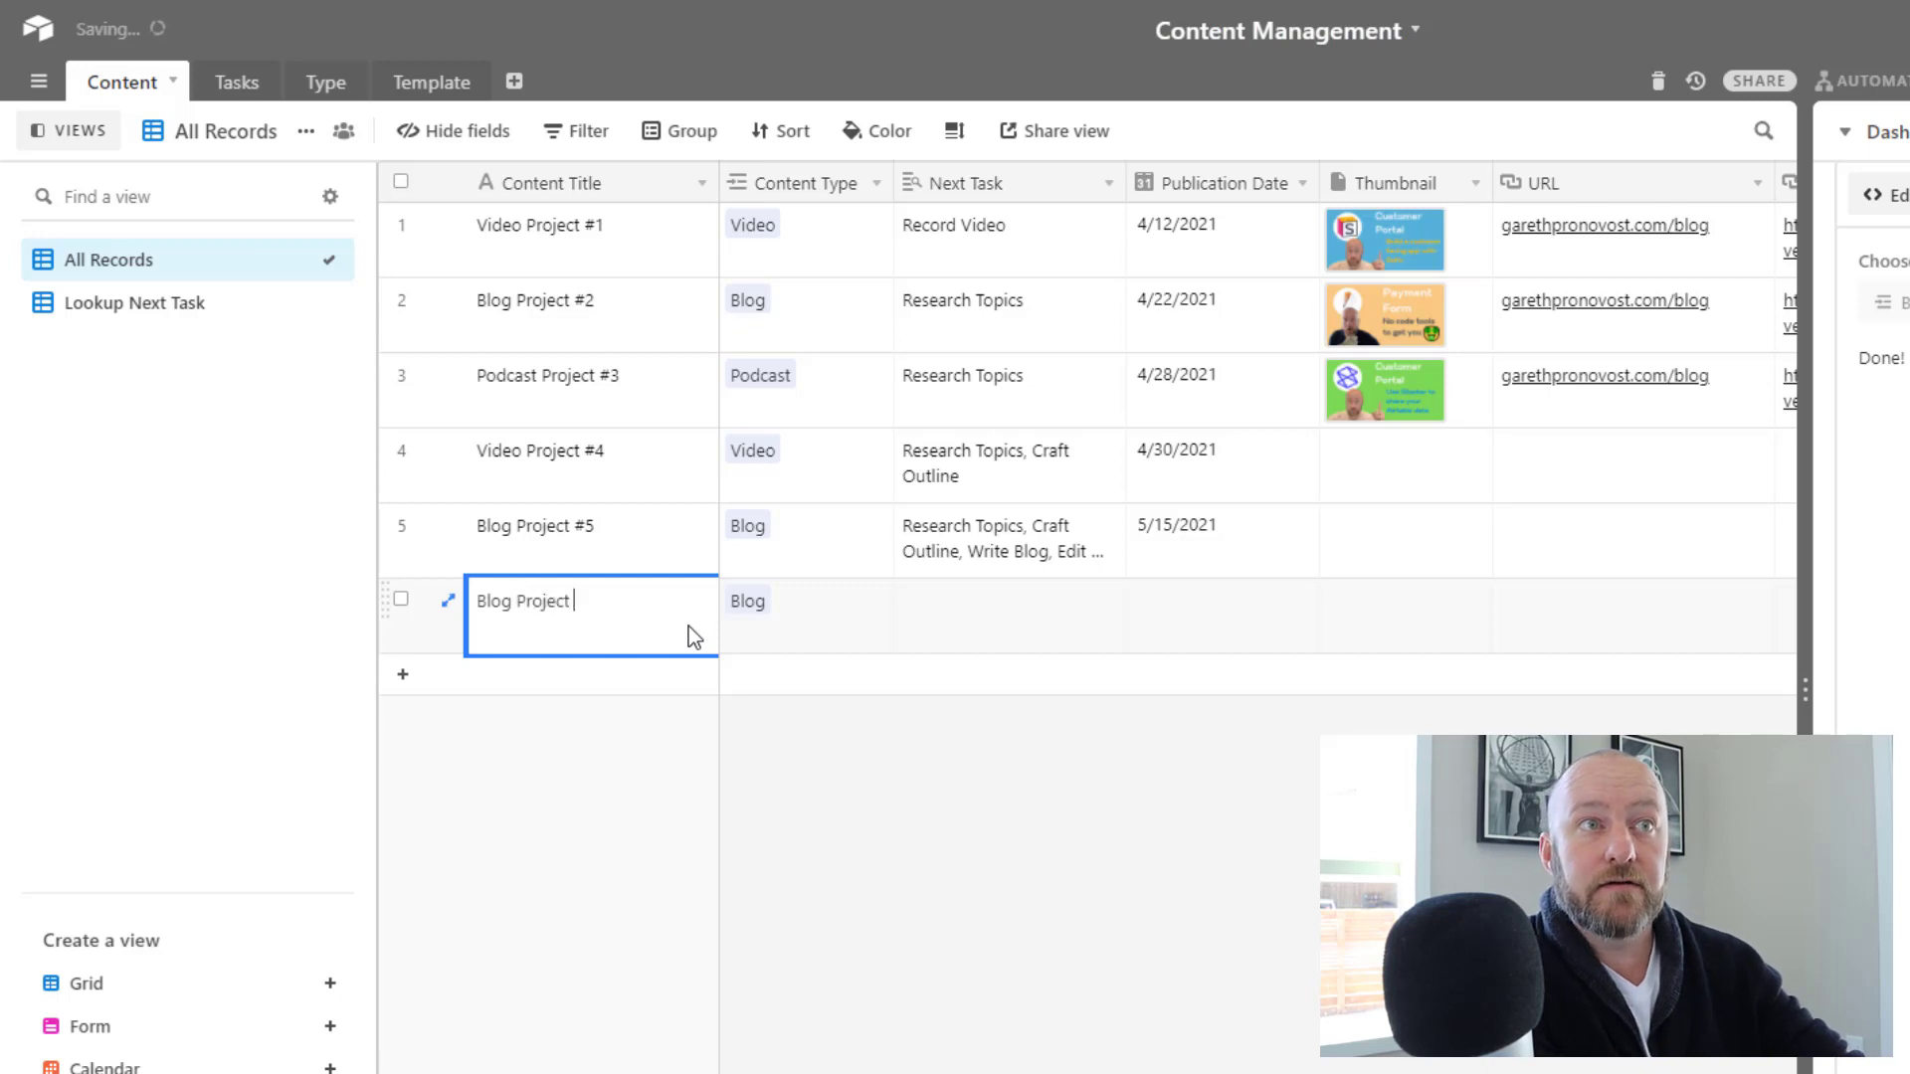
type("#6")
key("Tab")
key("Tab")
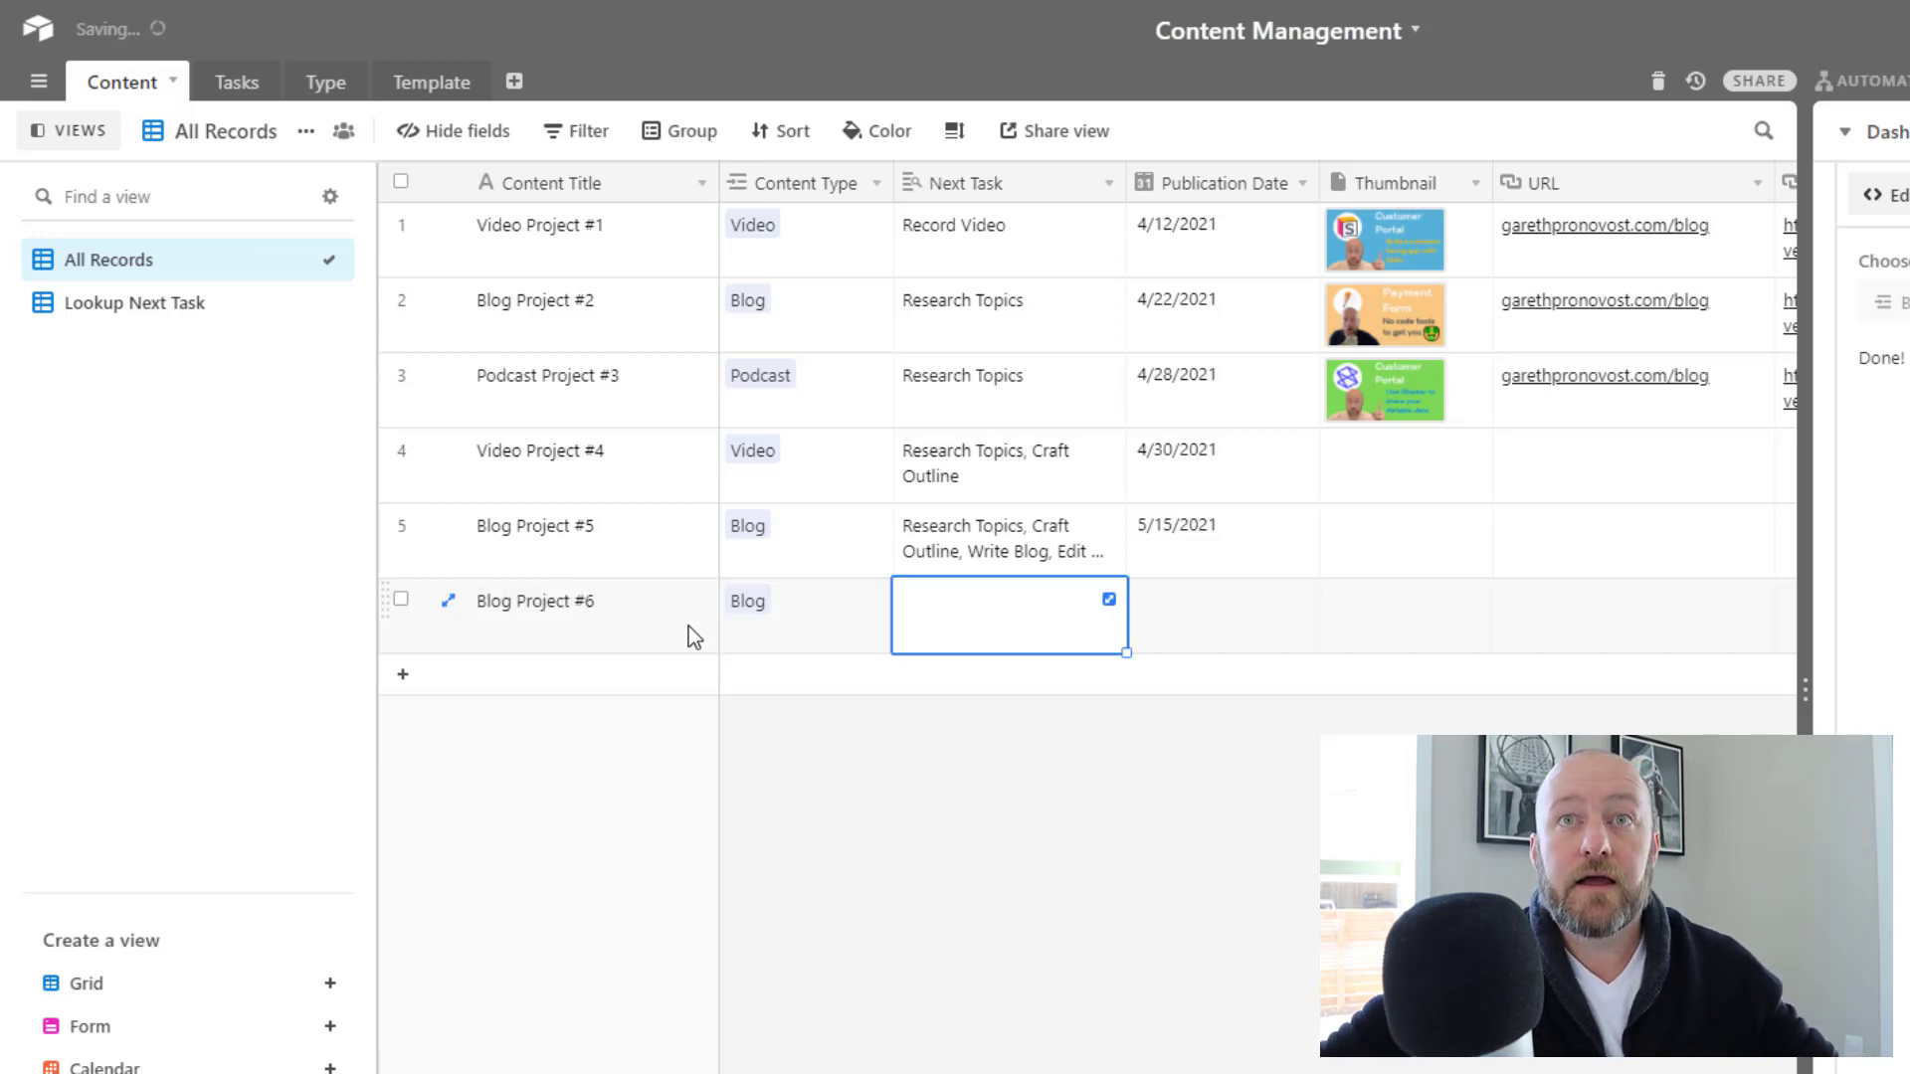
Set Blog Project #6's publication date to 5/20/2021.
left_click(1244, 612)
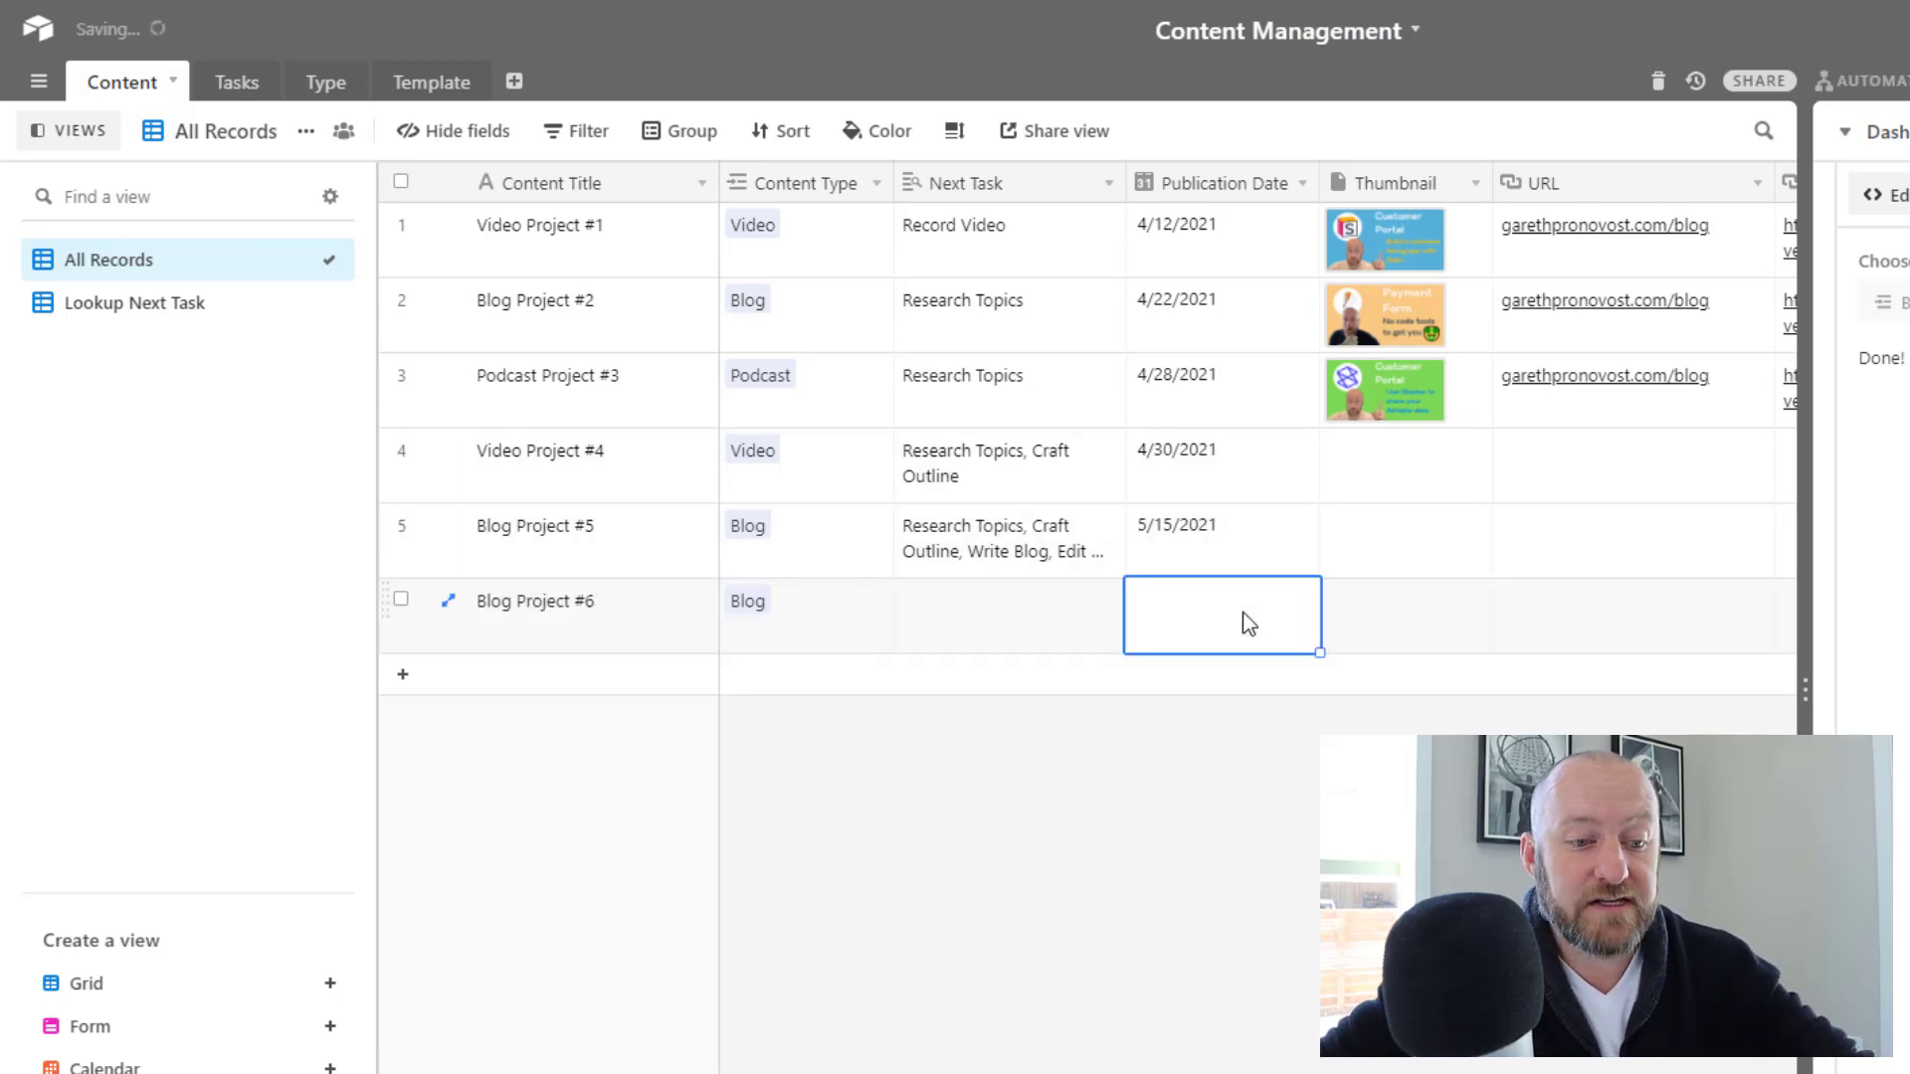
type("5/20")
left_click(1512, 816)
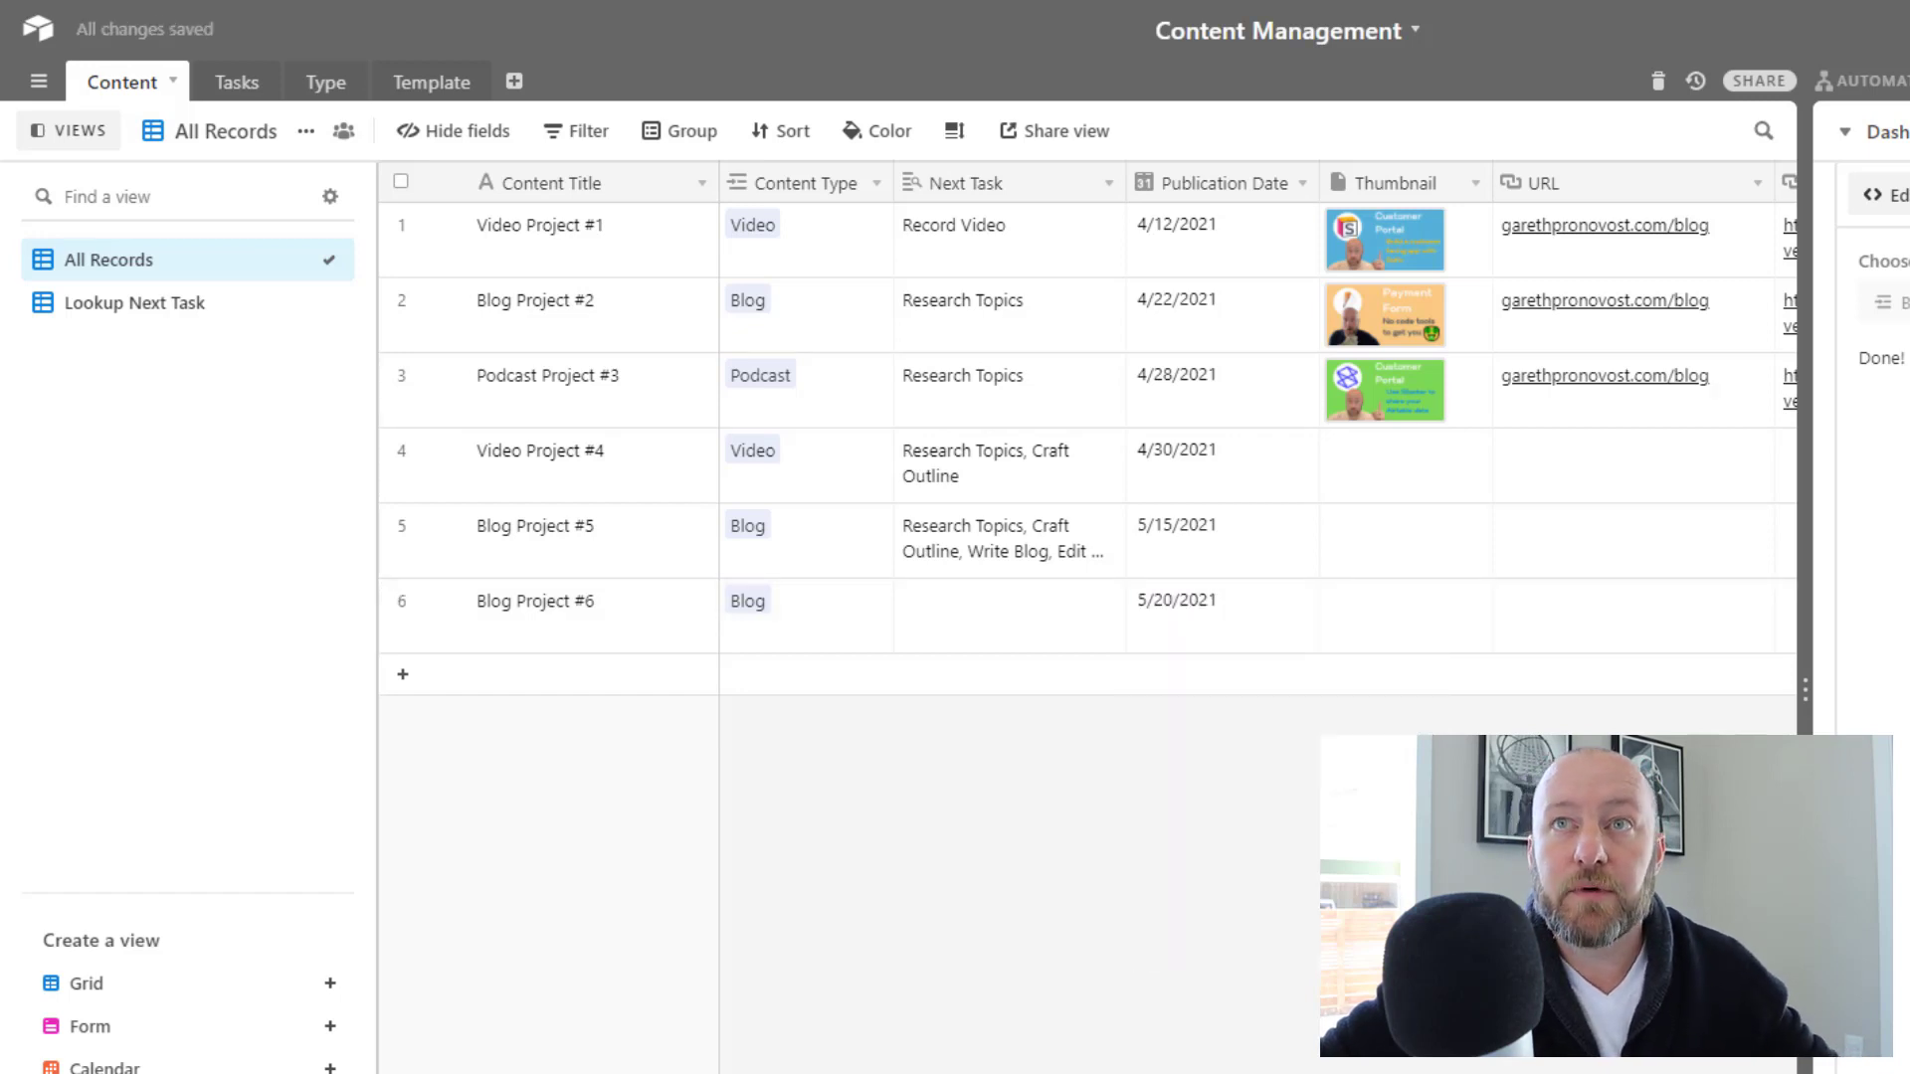
Run the Create records for multiple templates script again, choosing the Blog Project #6 record.
left_click(1907, 195)
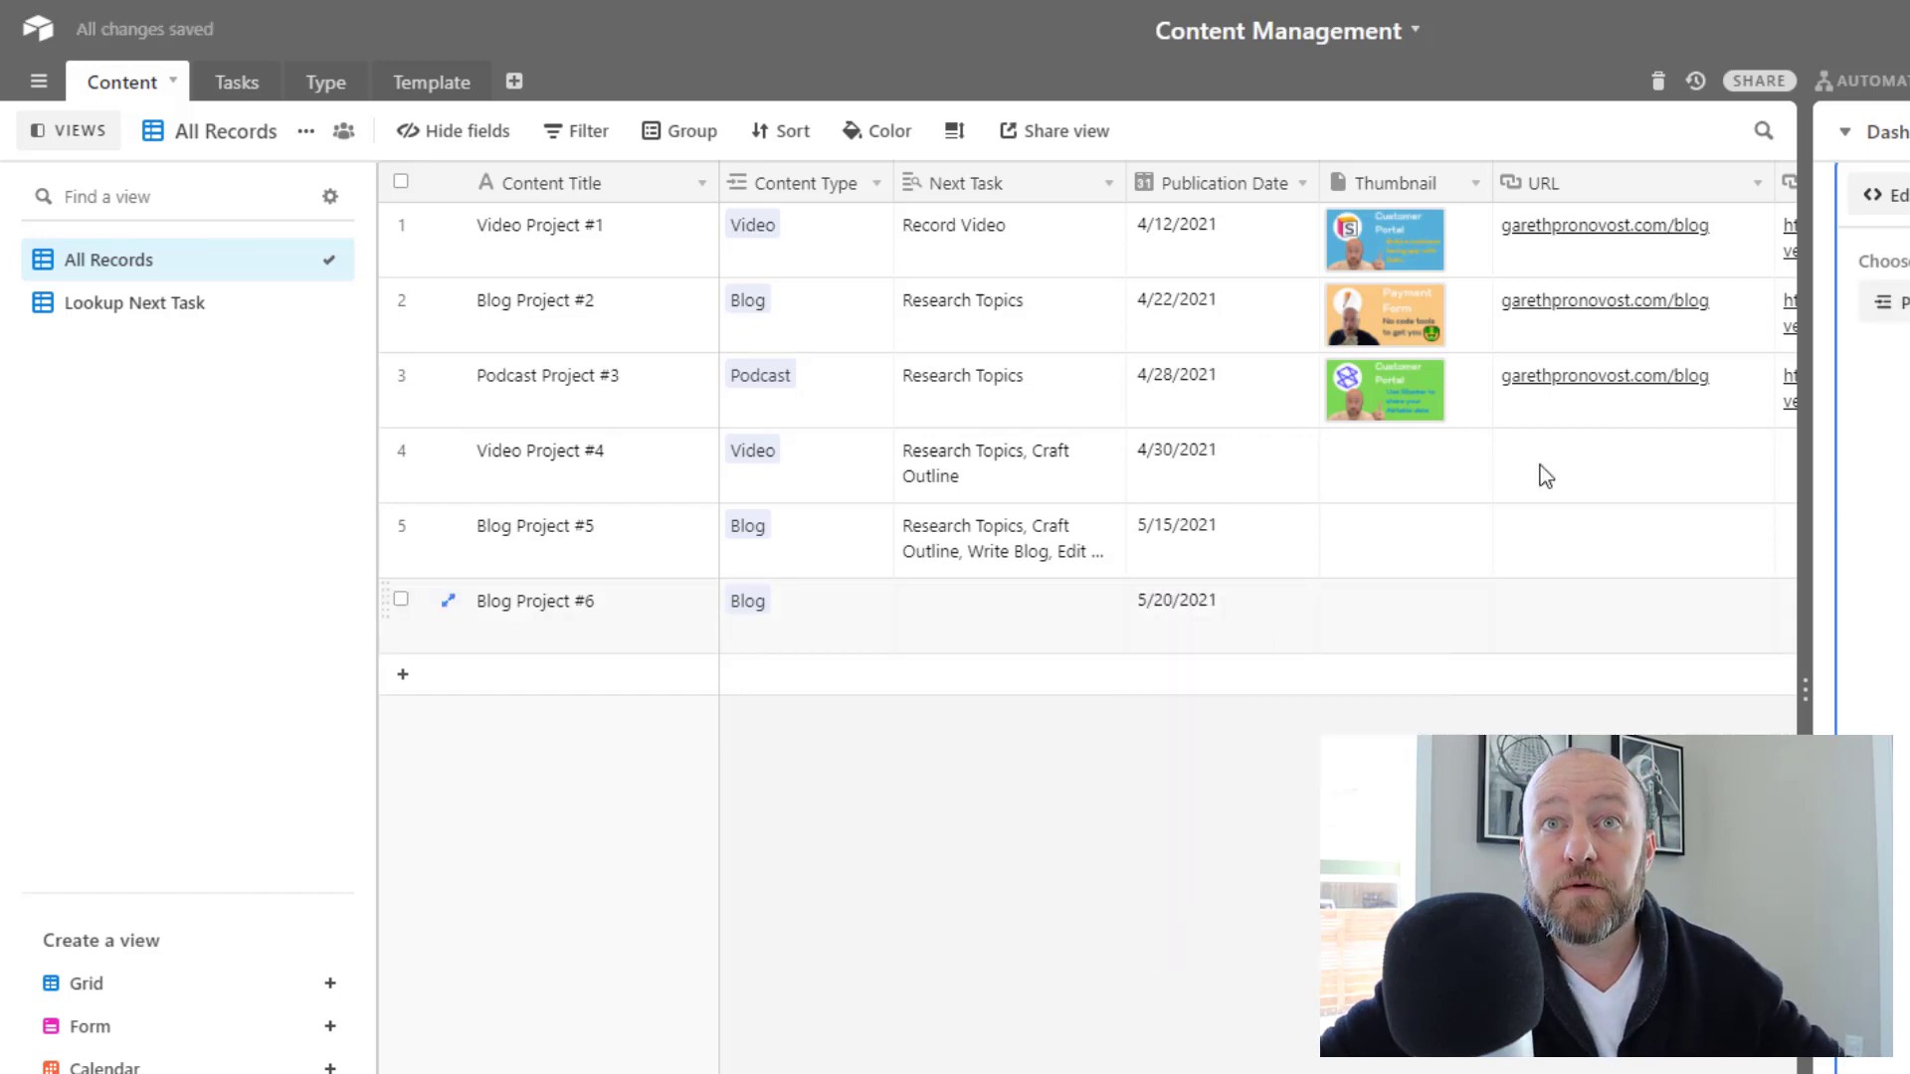
left_click(1902, 303)
left_click(1043, 1008)
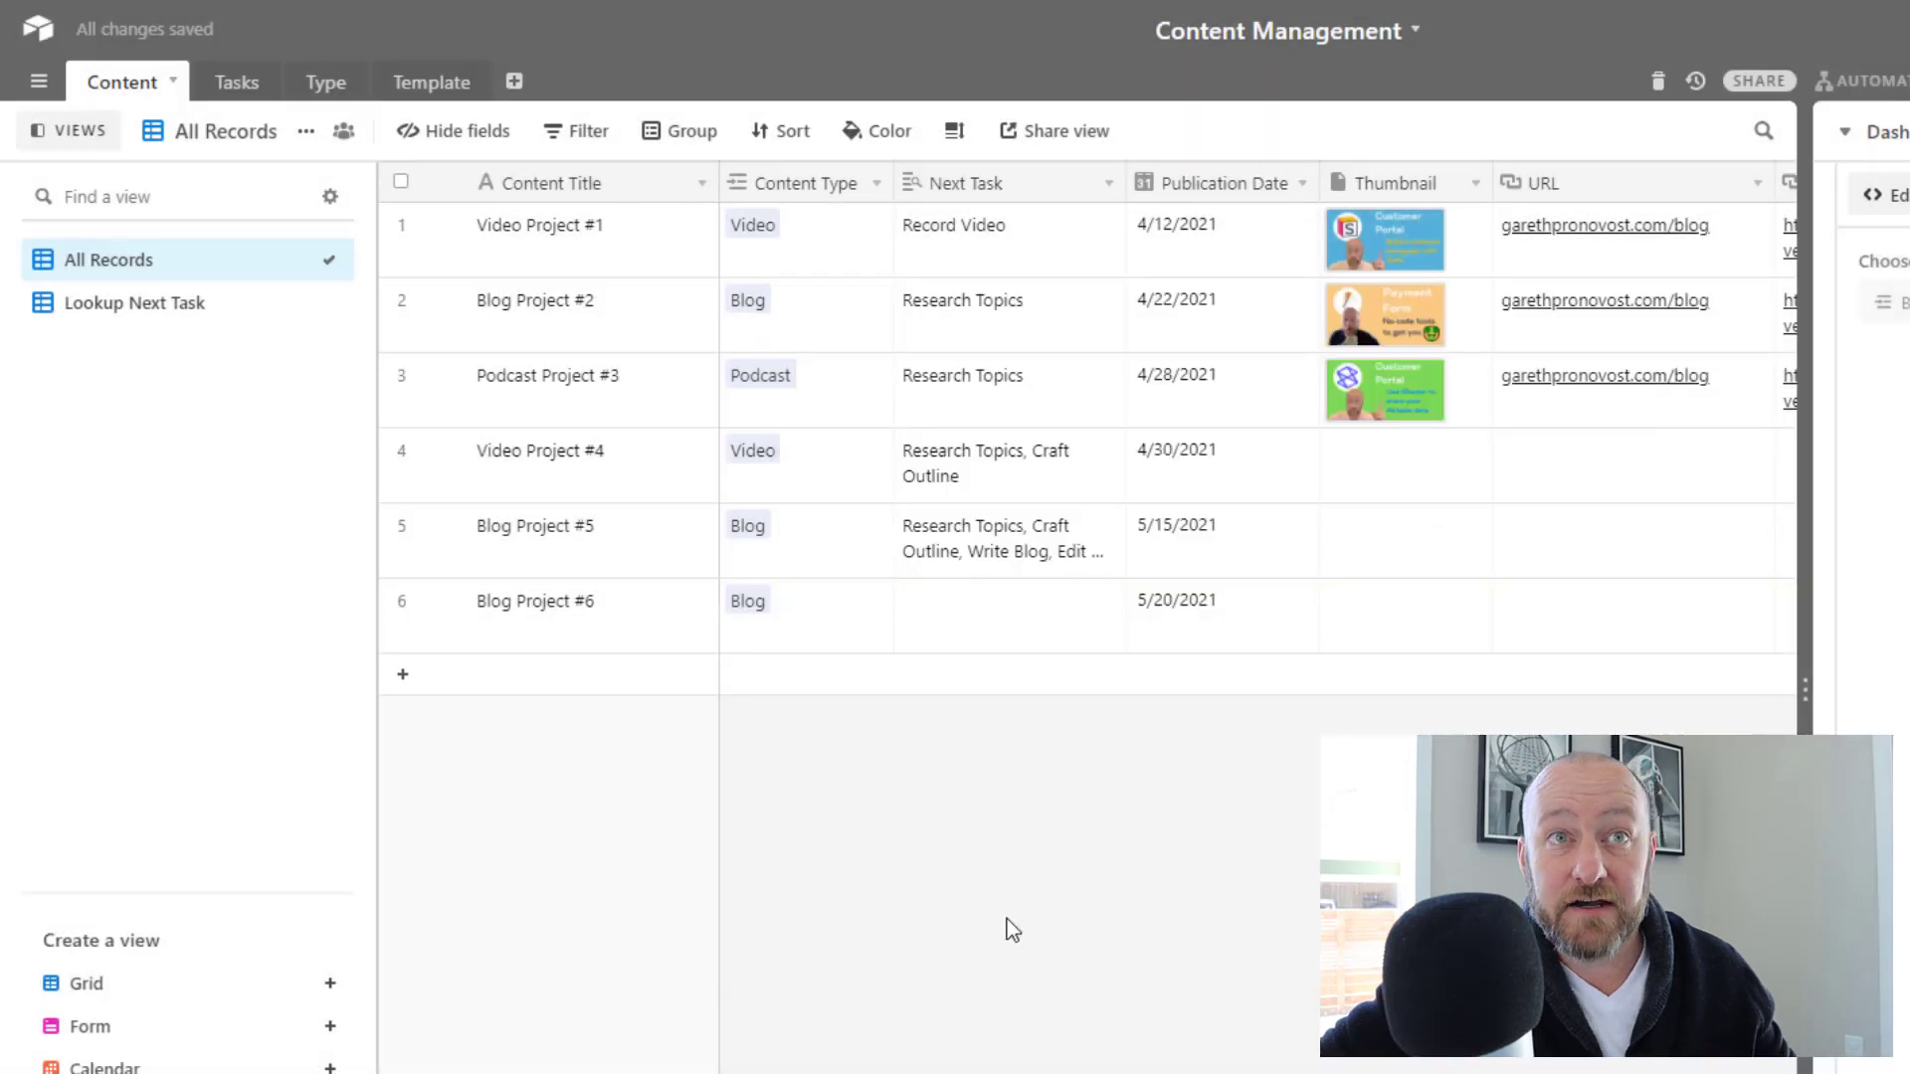
Look across the fields of the Blog Project #6 record towards its linked tasks.
left_click(1053, 646)
left_click(601, 639)
left_click(1182, 612)
key("Right")
key("Right")
key("Right")
key("Right")
key("Right")
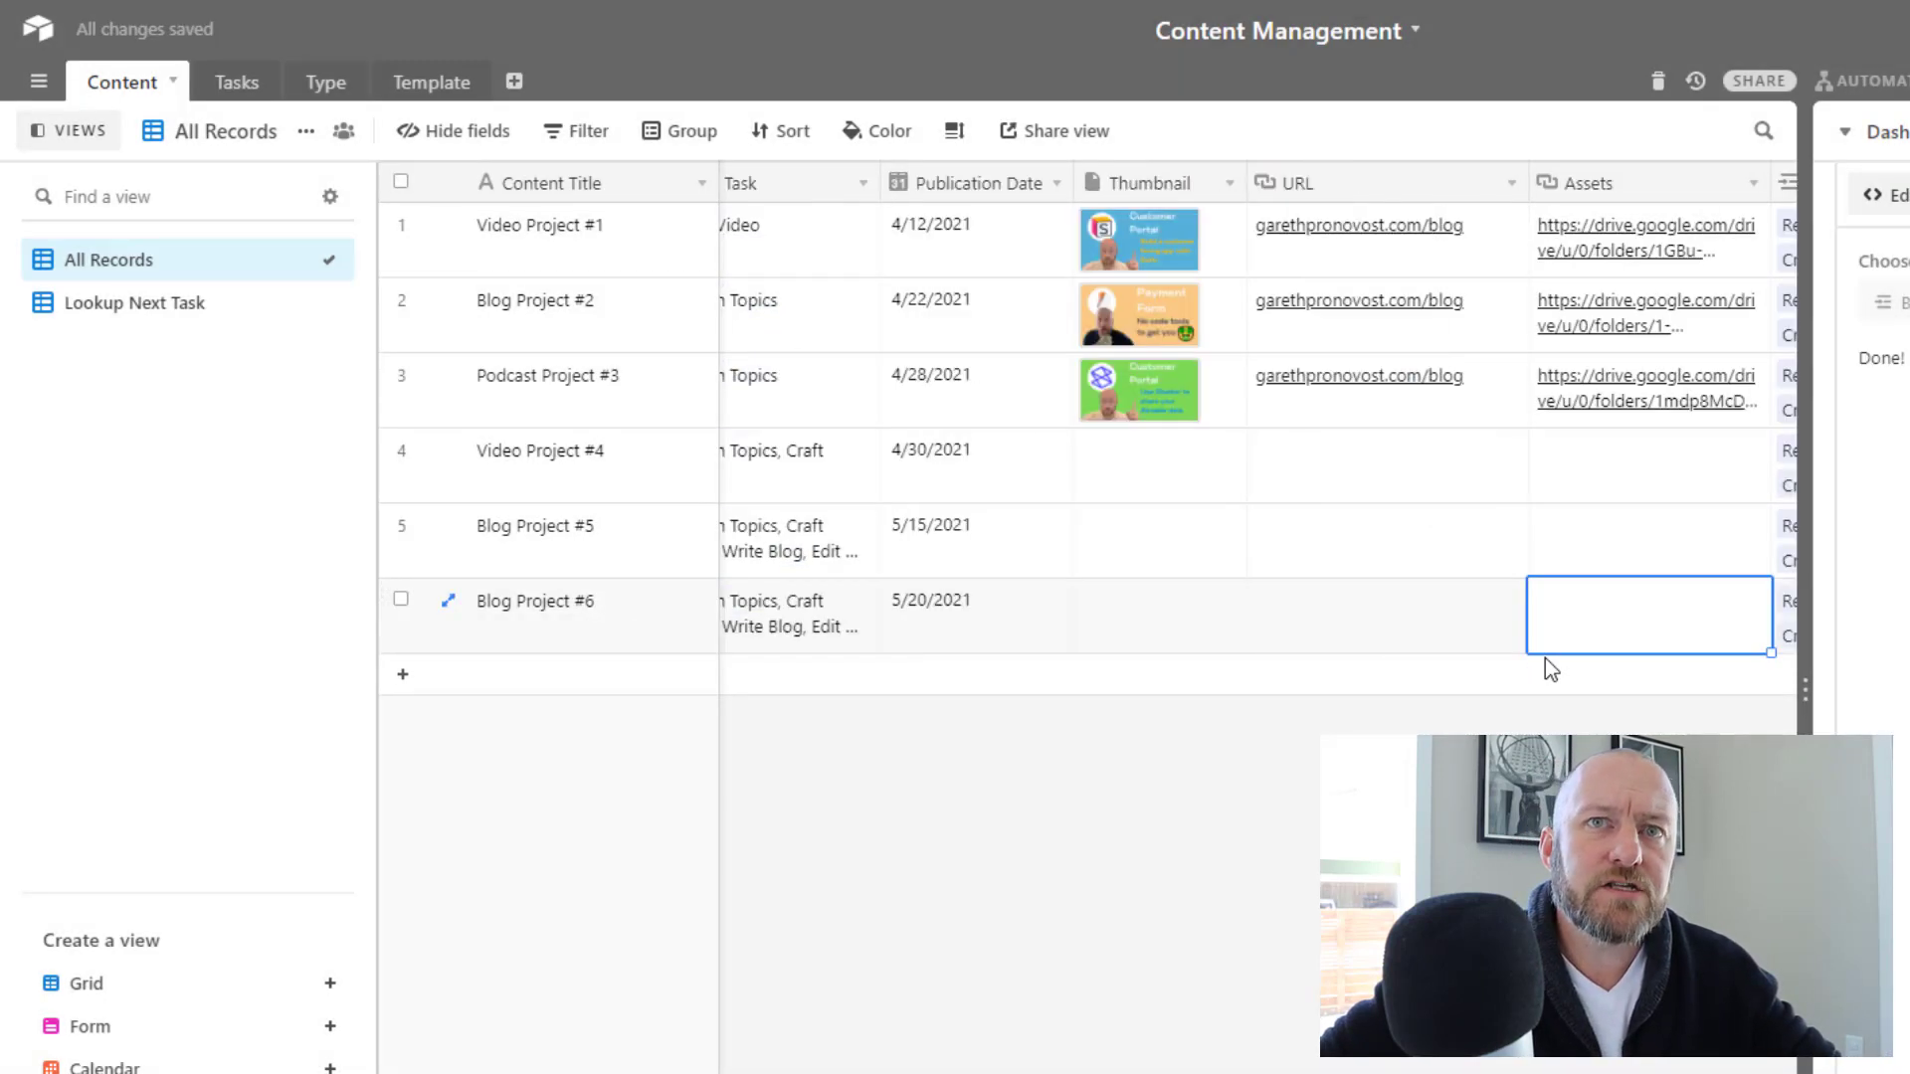
Check Blog Project #6's group in the Tasks table for the Step Seven task and return to the Template table.
left_click(235, 83)
scroll(595, 564, "down", 3)
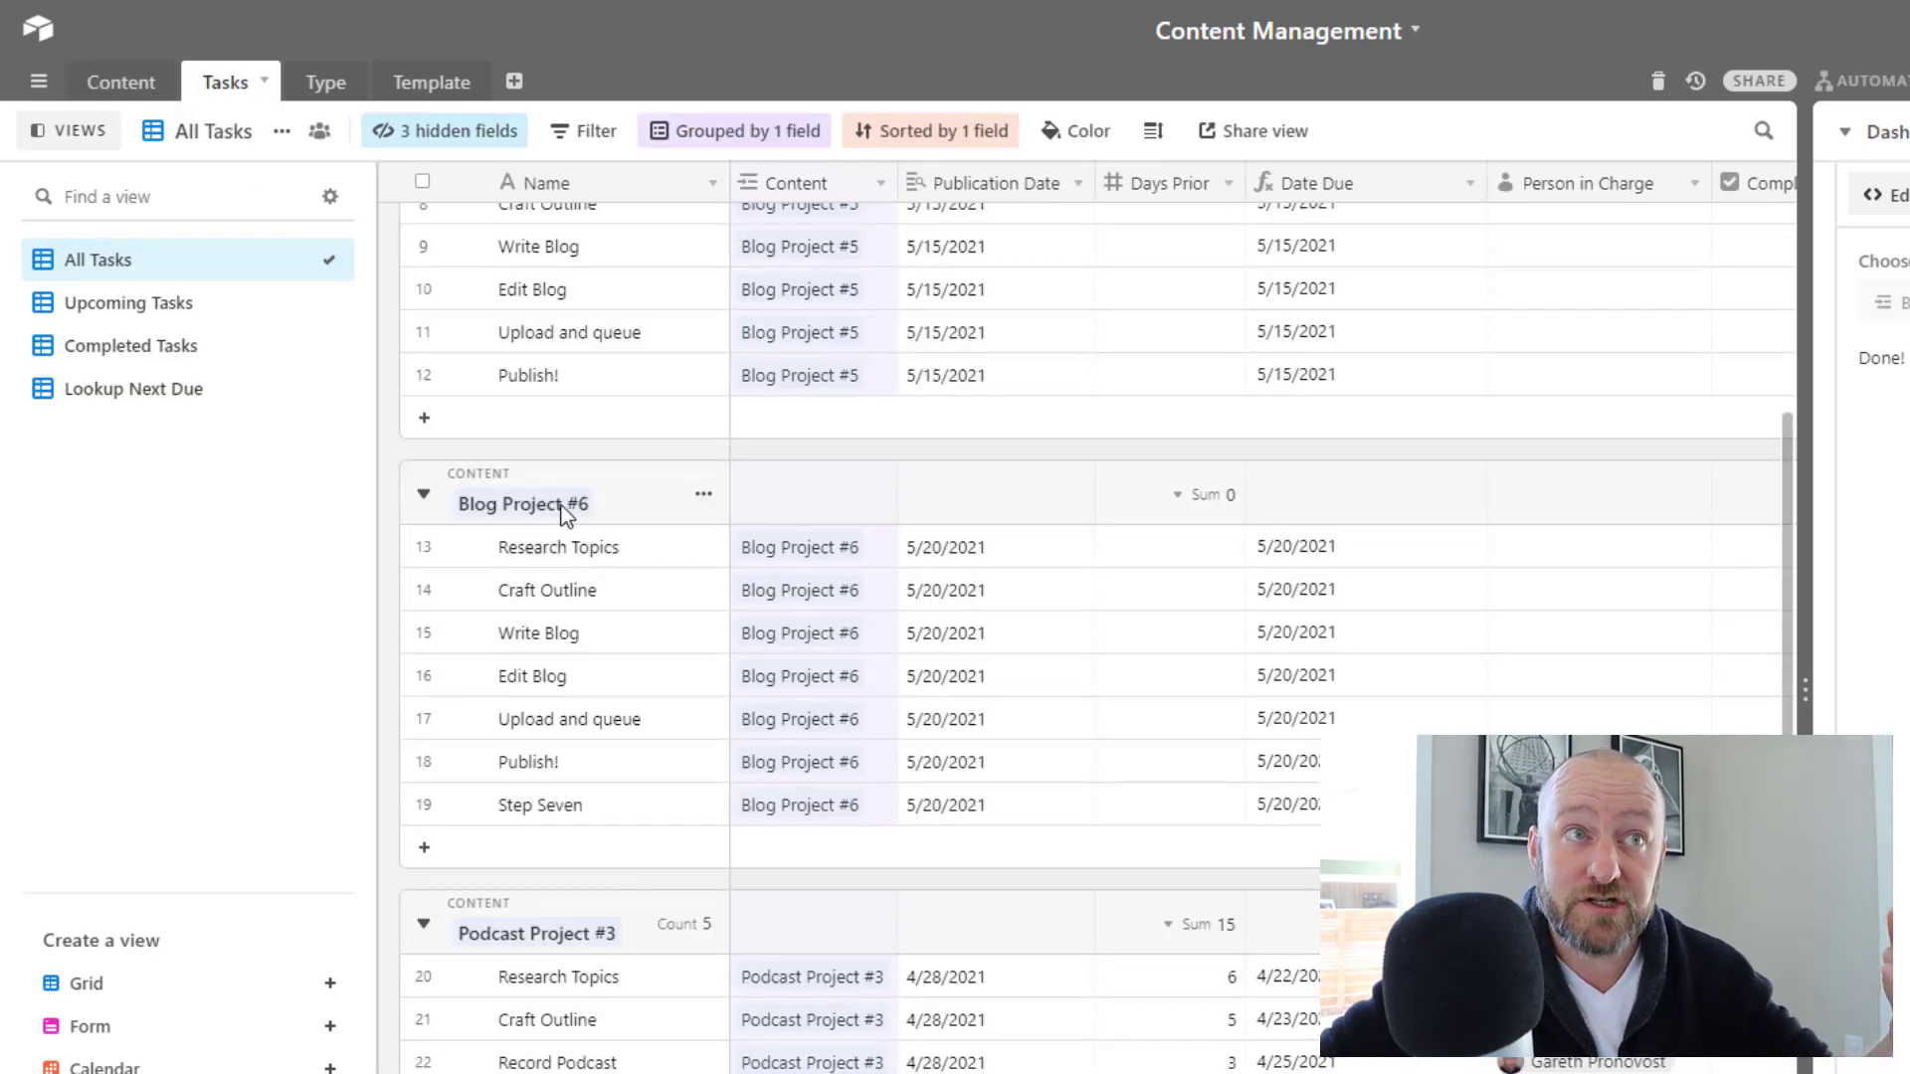
left_click(510, 811)
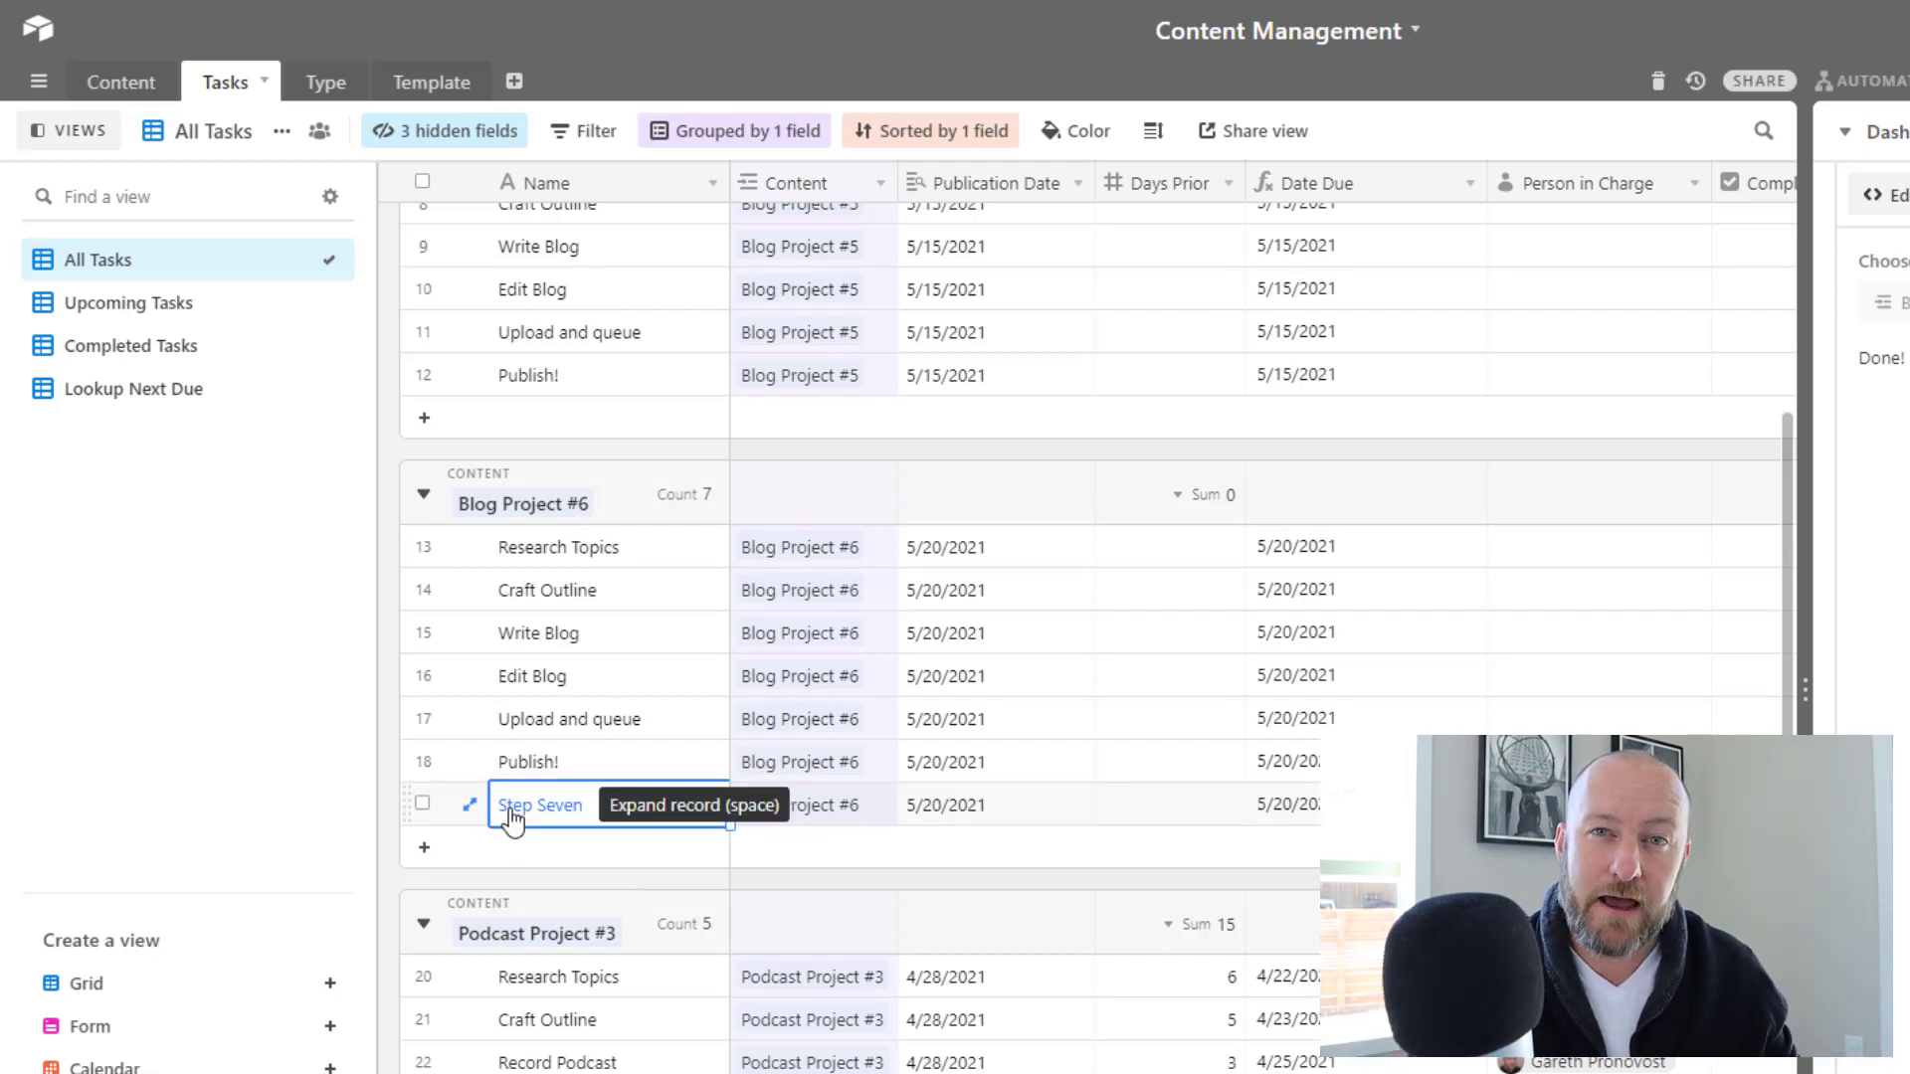
left_click(453, 88)
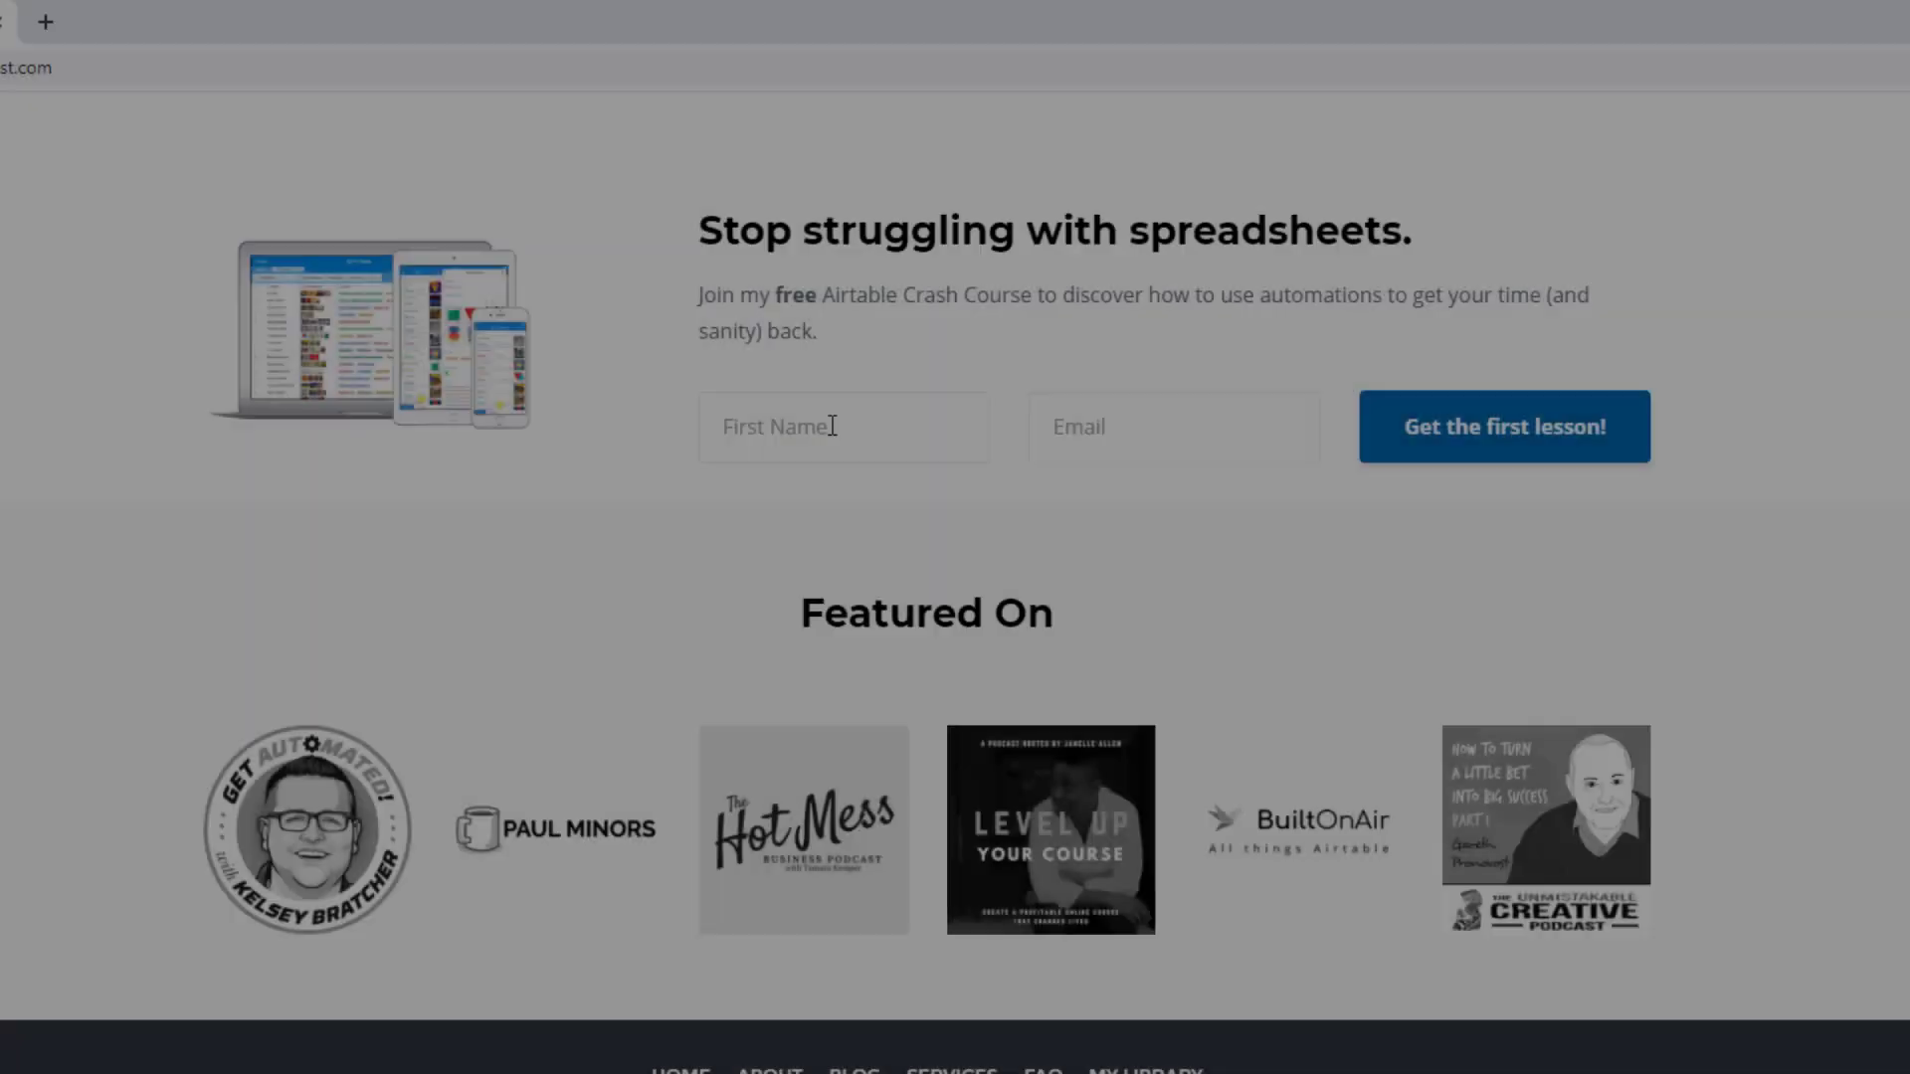
On the GAP Consulting website, fill in the first name and e-mail in the free Airtable Crash Course sign-up form.
left_click(832, 426)
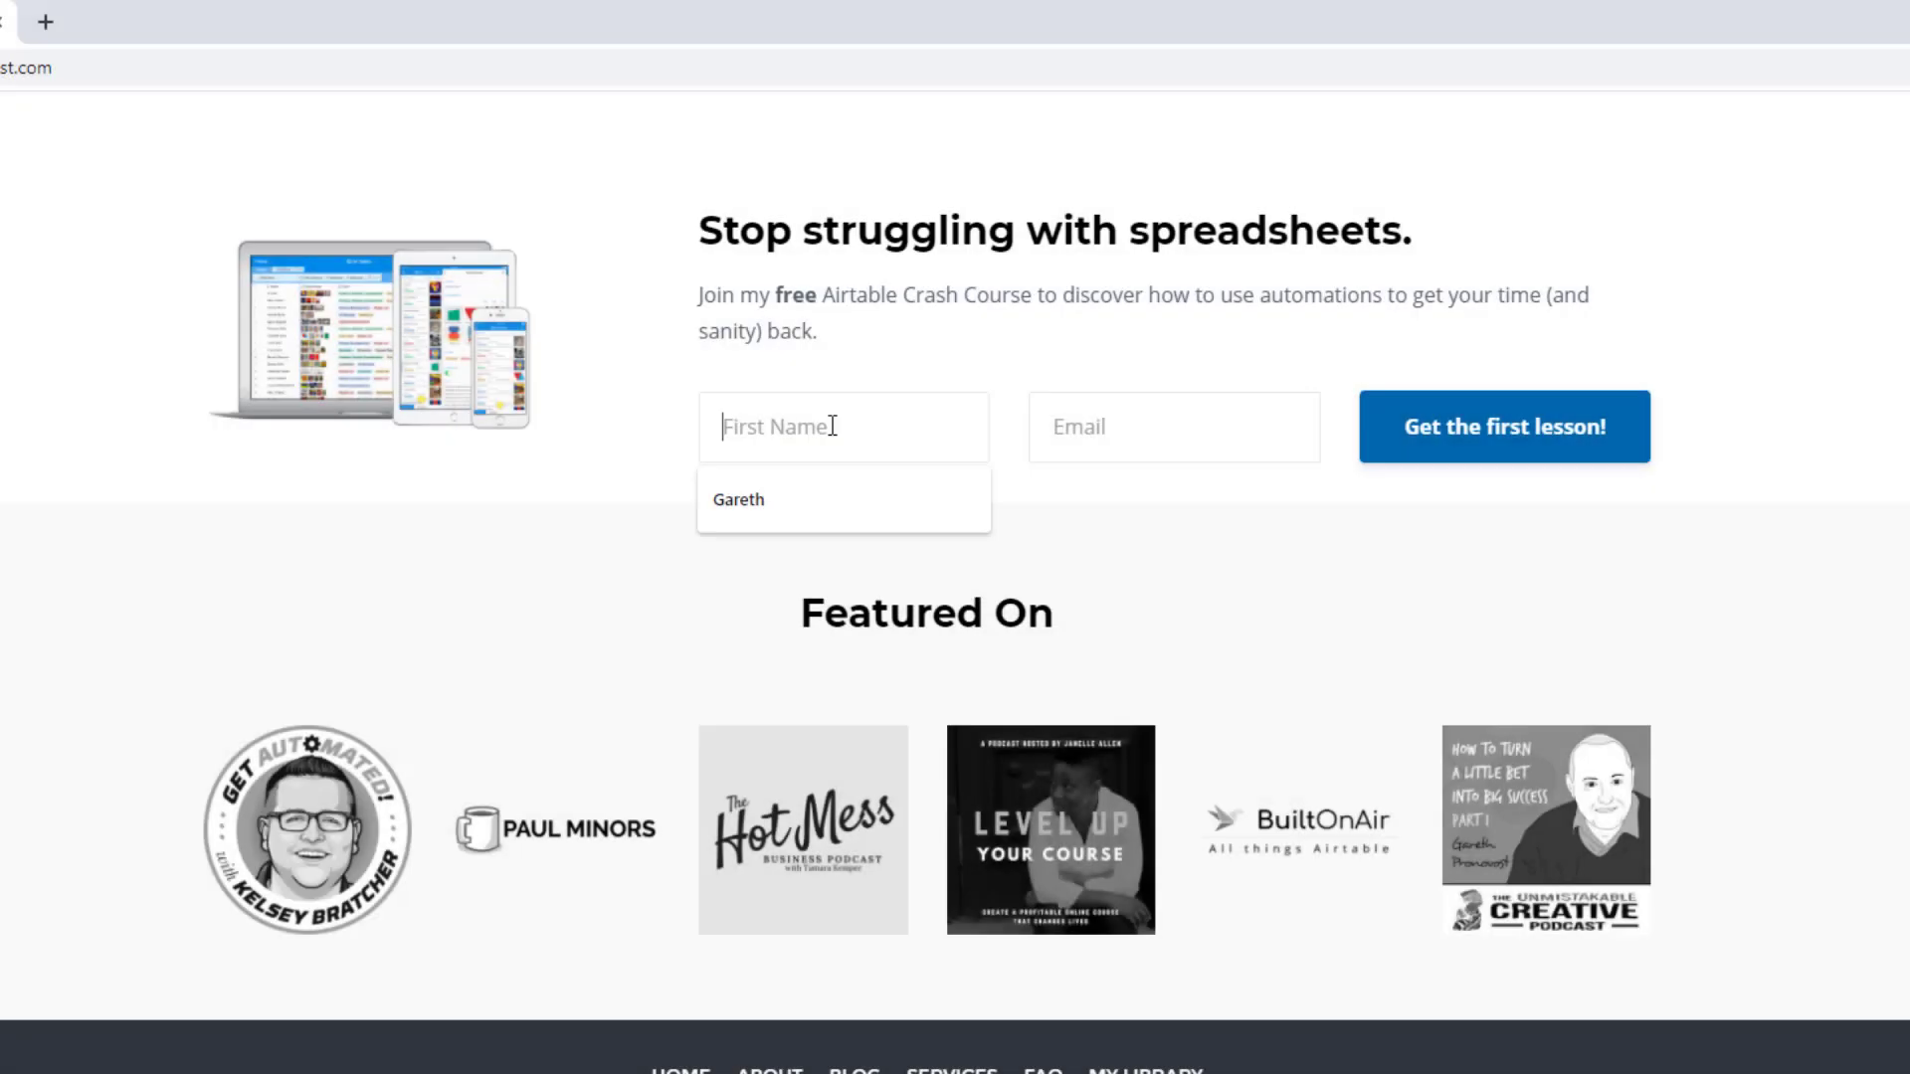
type("Gareth")
key("Tab")
type("g")
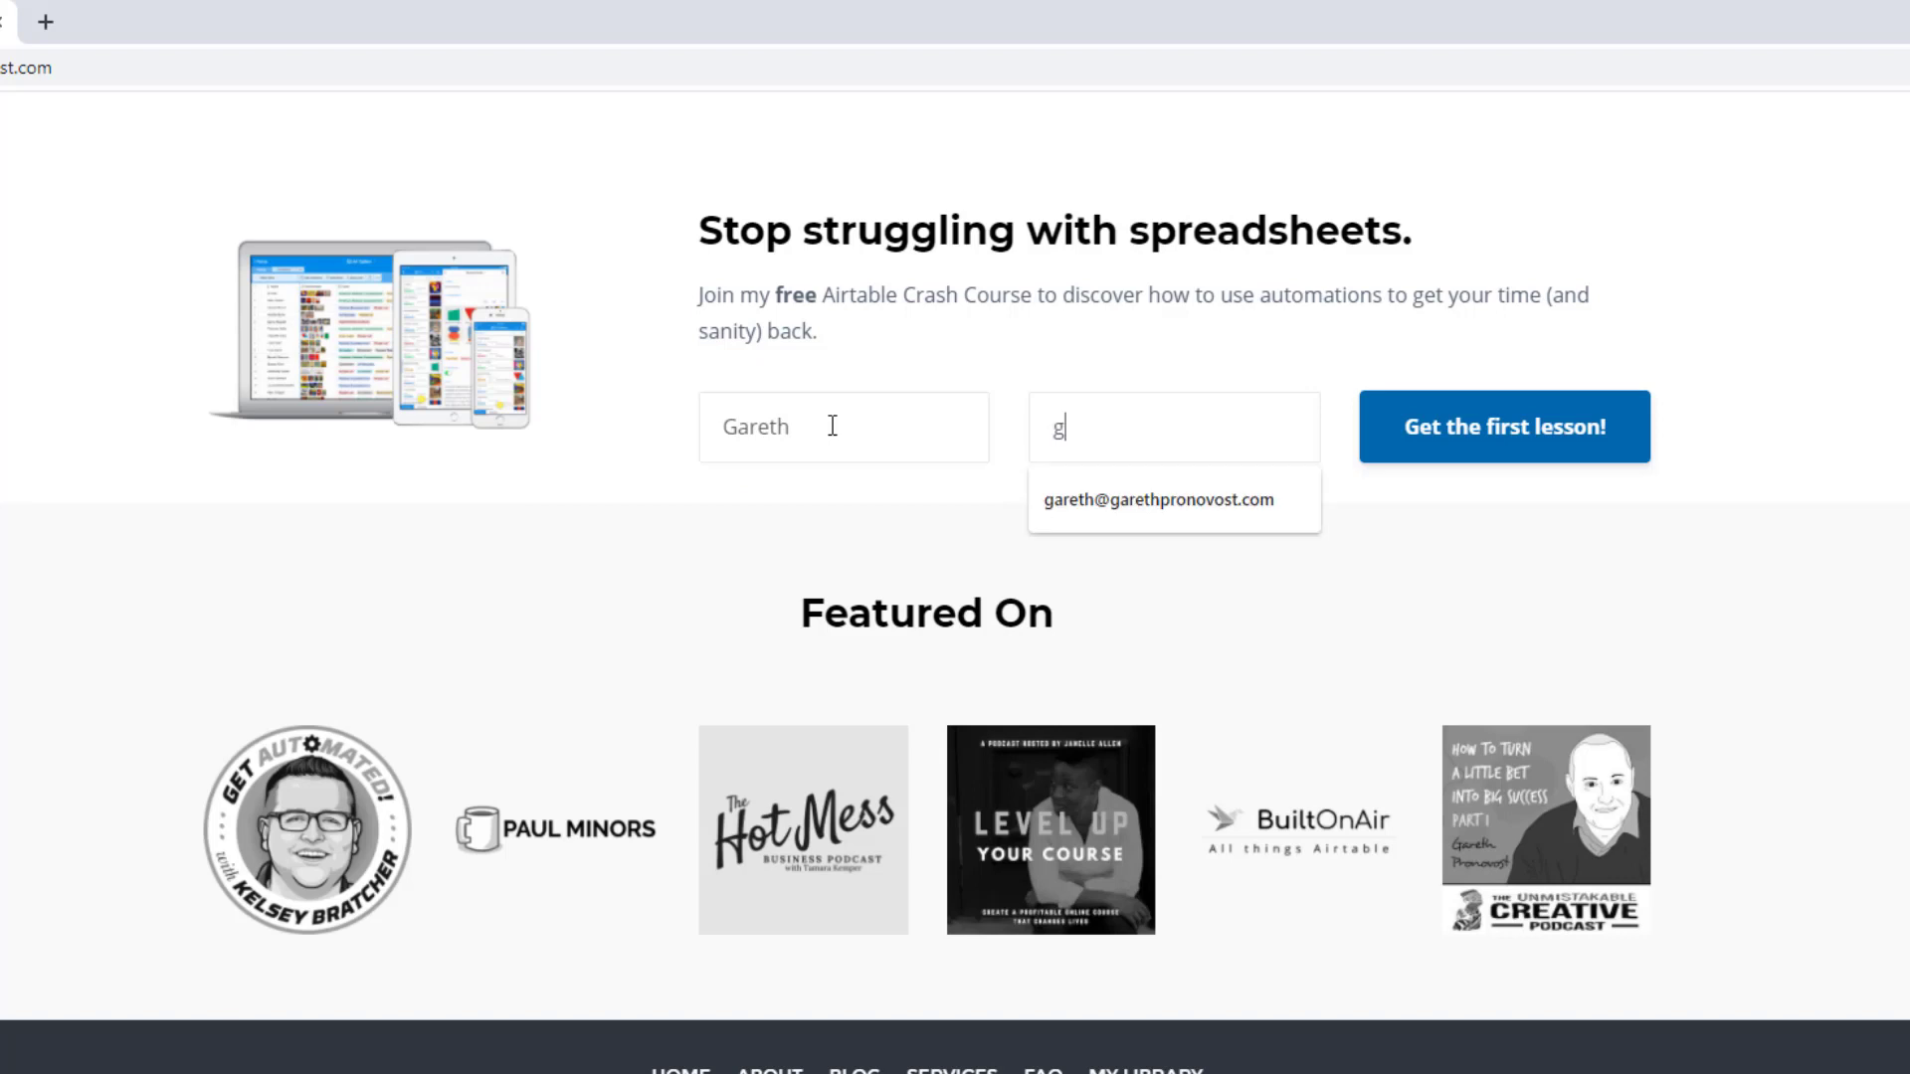
type("aret")
key("Down")
key("Return")
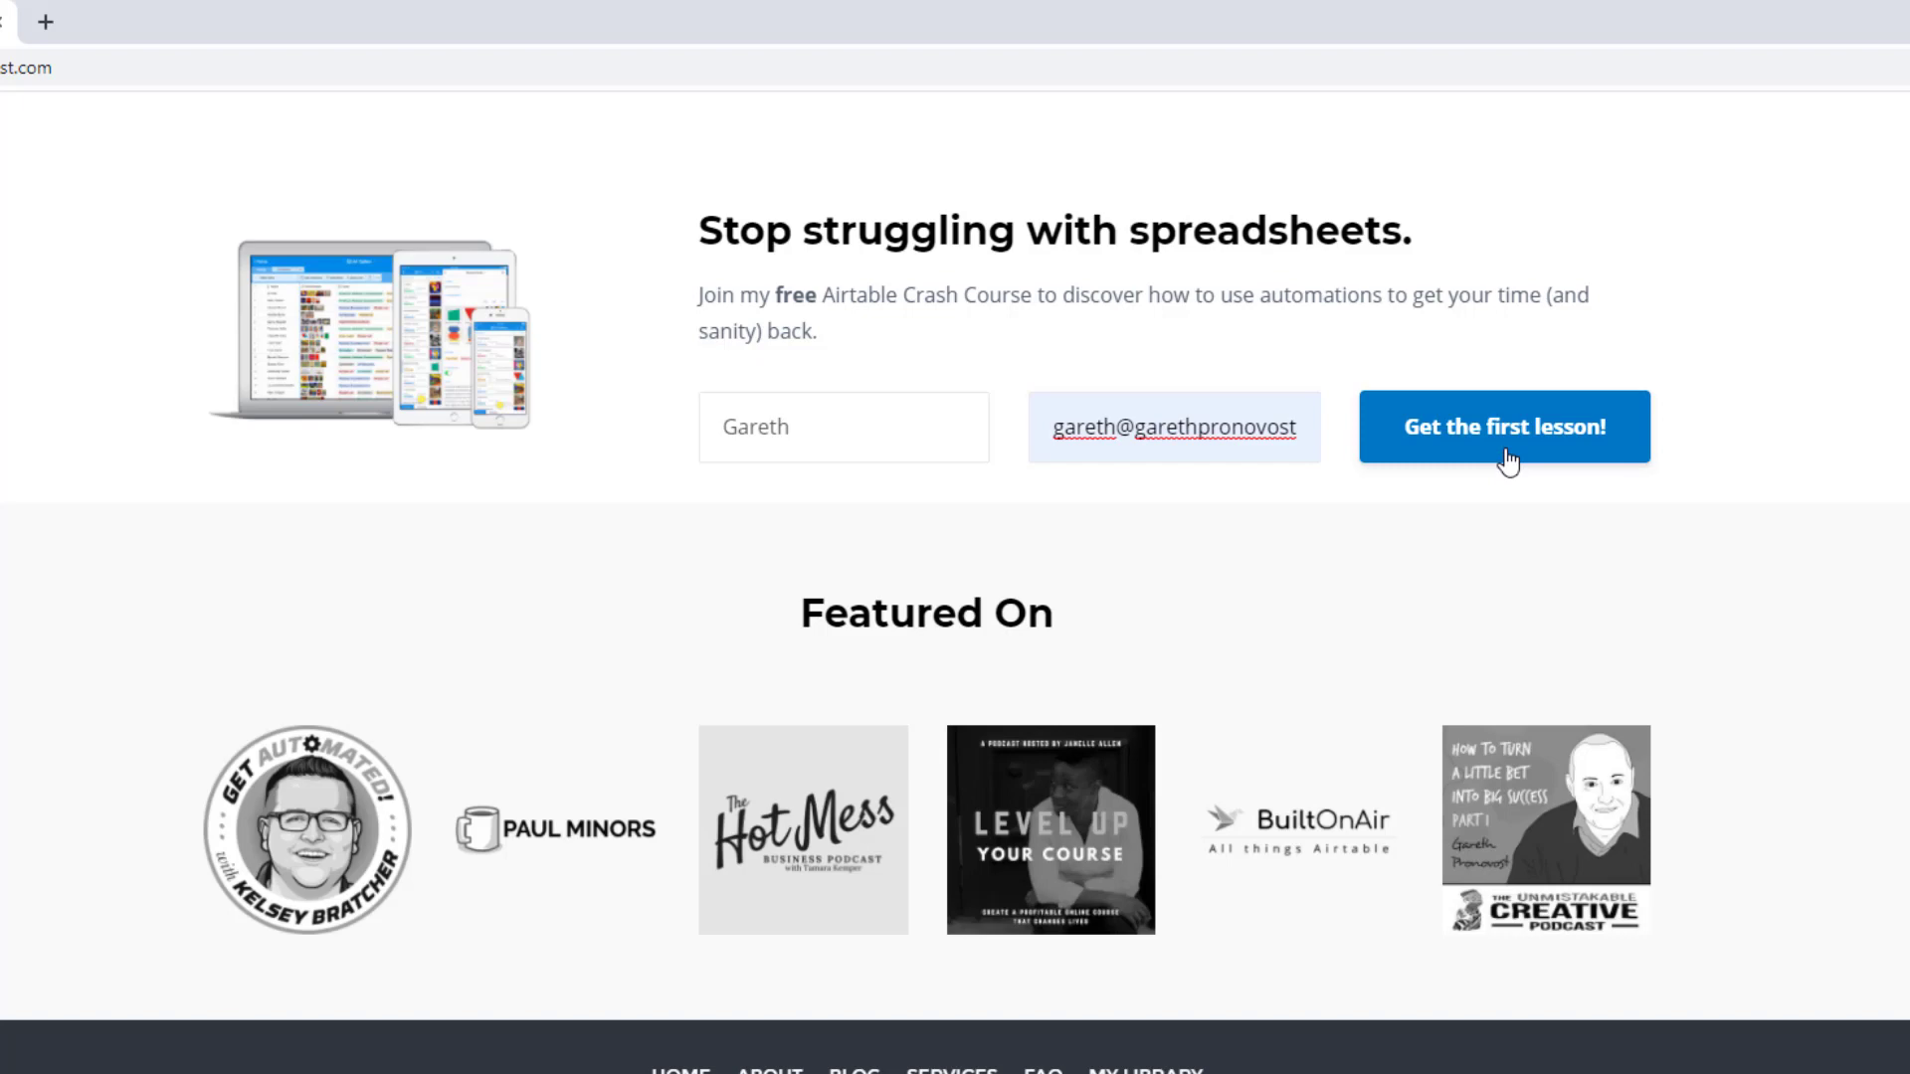
Open the website's Services page and view the consulting options under "Which of these options sounds most like you?".
scroll(1508, 461, "up", 20)
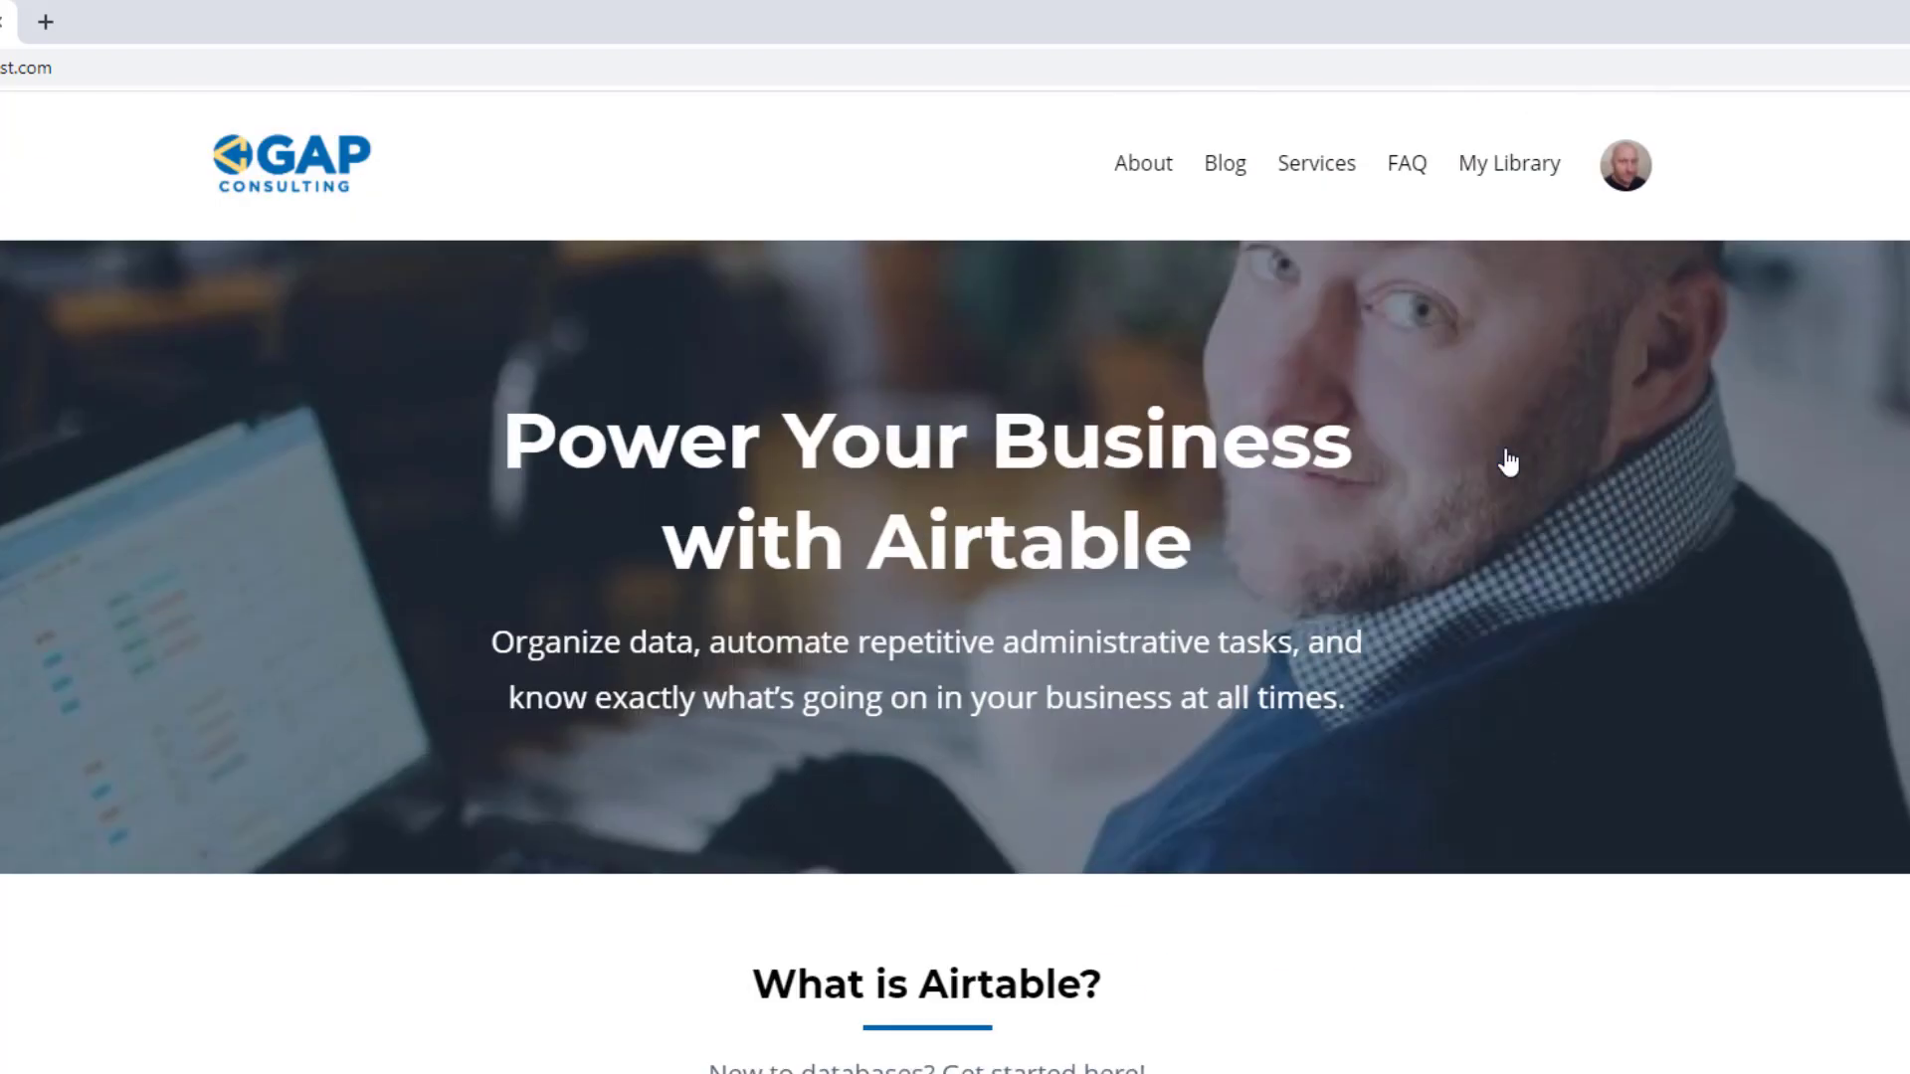
left_click(1316, 165)
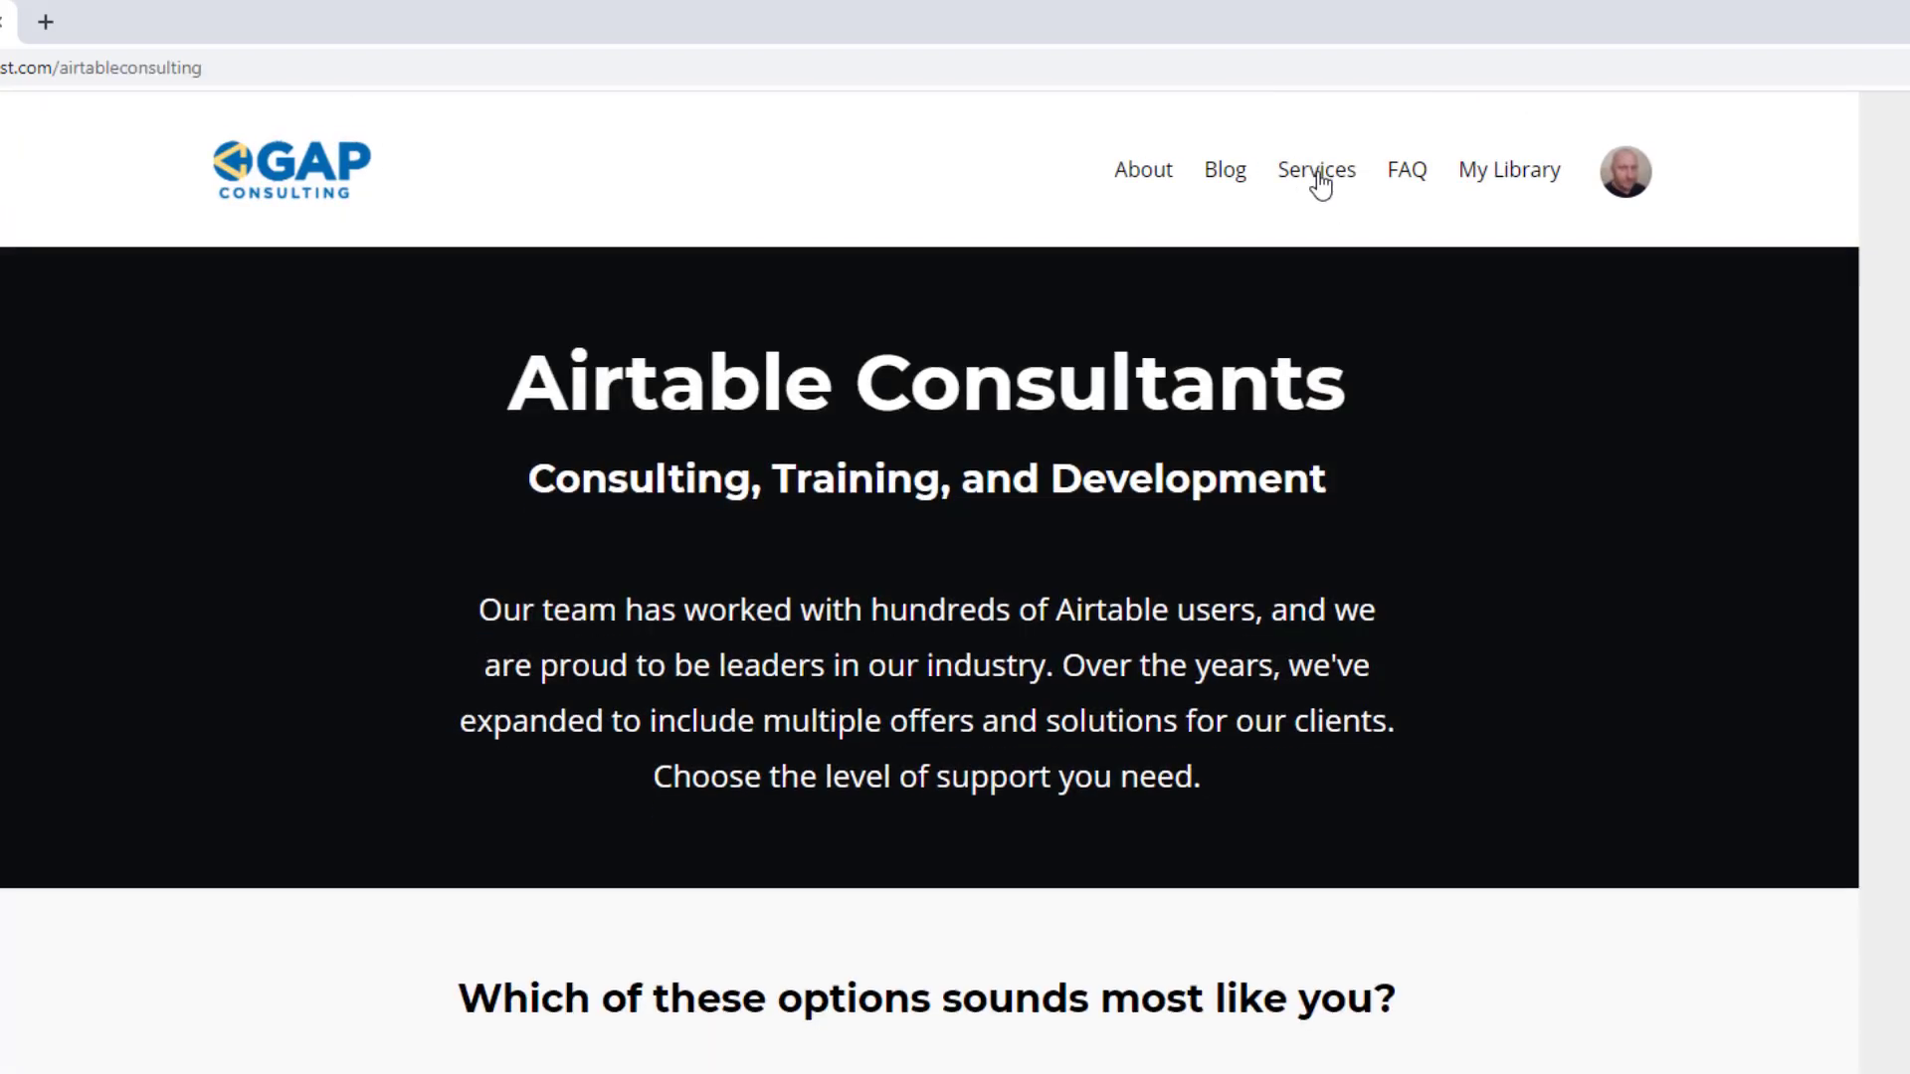
scroll(708, 676, "down", 9)
scroll(707, 676, "down", 2)
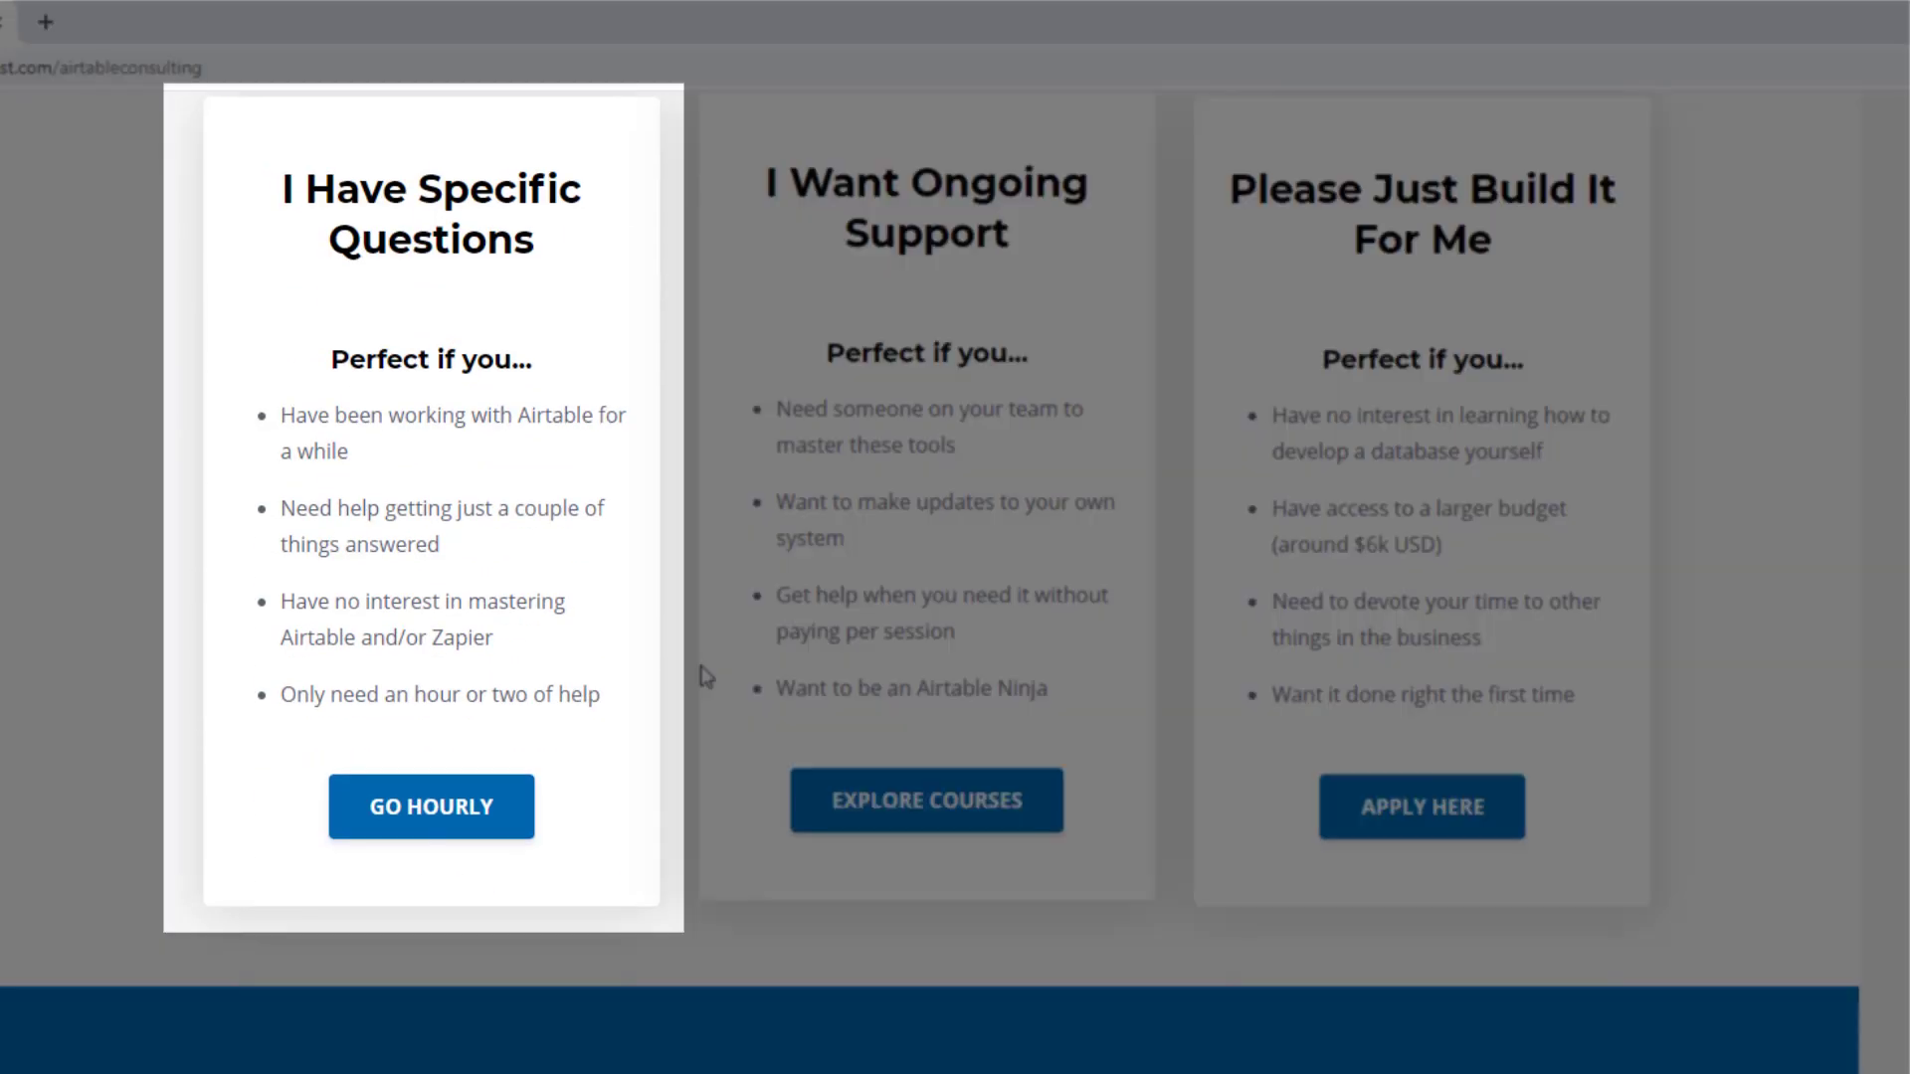